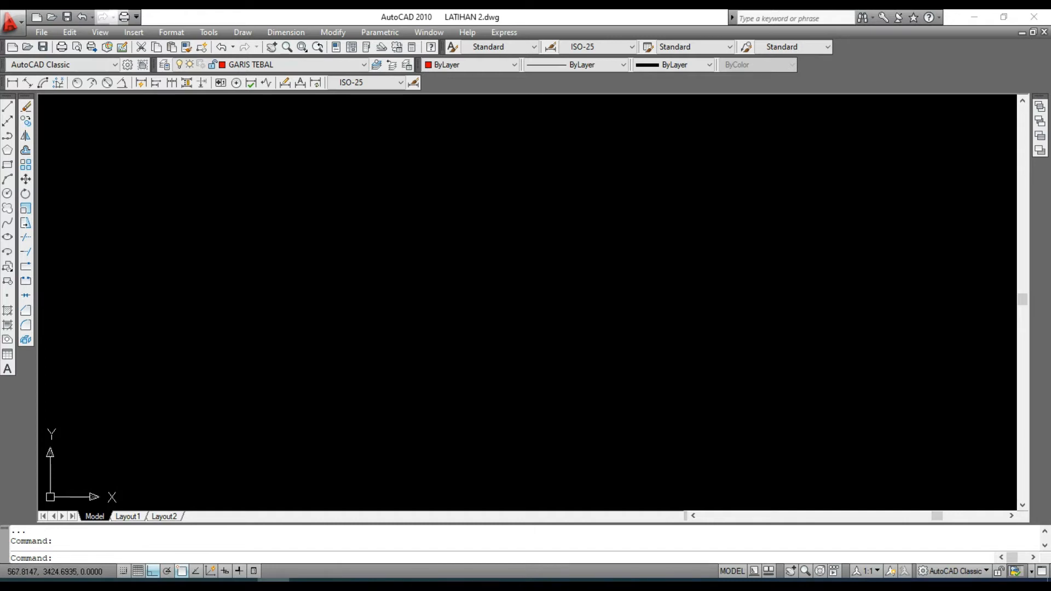
{"action": "right_click", "coordinate": [9, 100]}
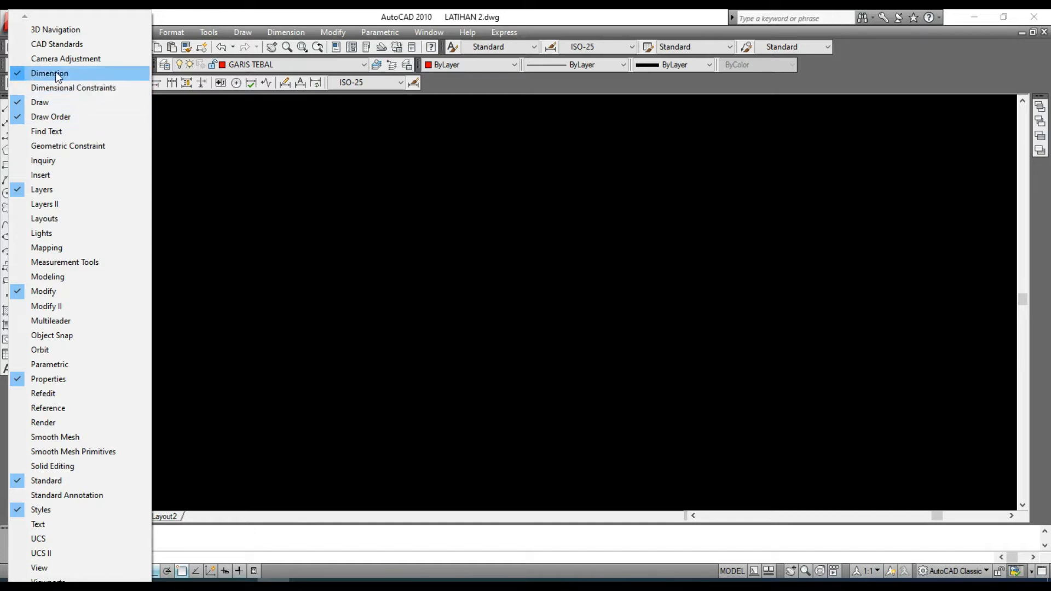
{"action": "left_click", "coordinate": [240, 126]}
{"action": "left_click", "coordinate": [160, 126]}
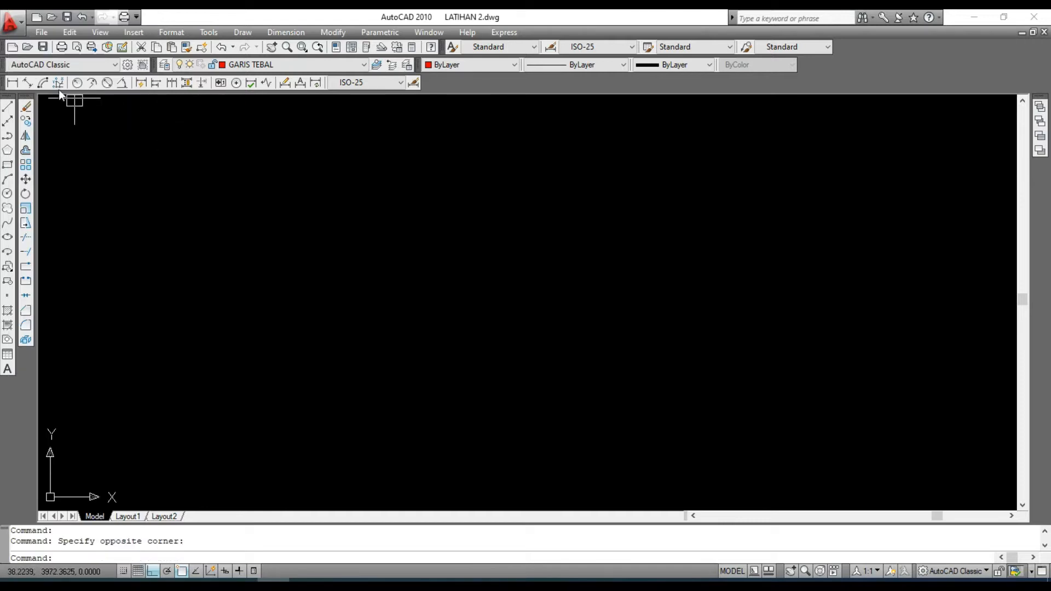
{"action": "right_click", "coordinate": [9, 102]}
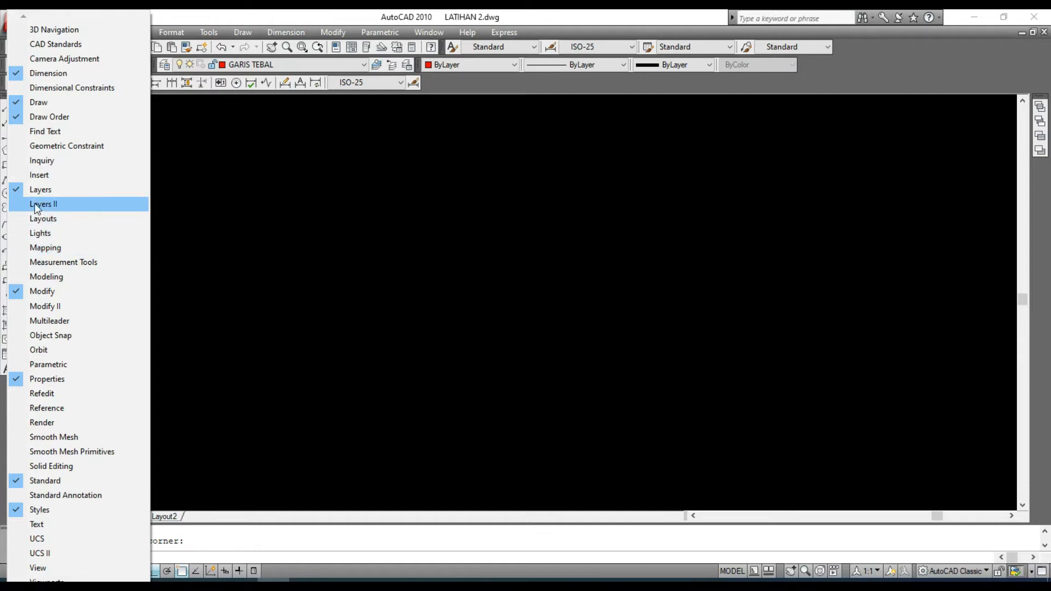
{"action": "left_click", "coordinate": [282, 230]}
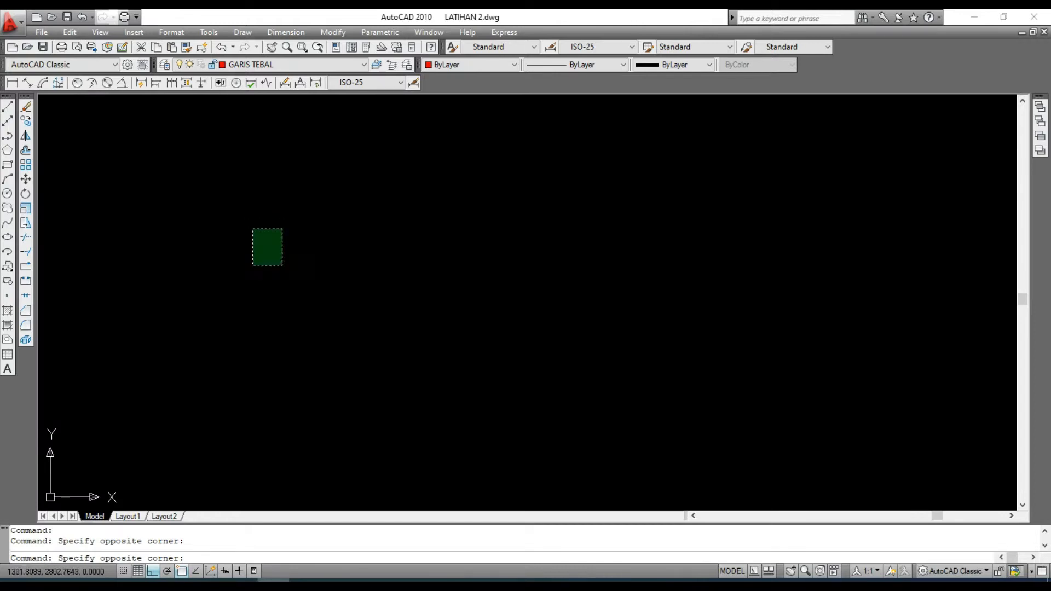
{"action": "left_click", "coordinate": [254, 265]}
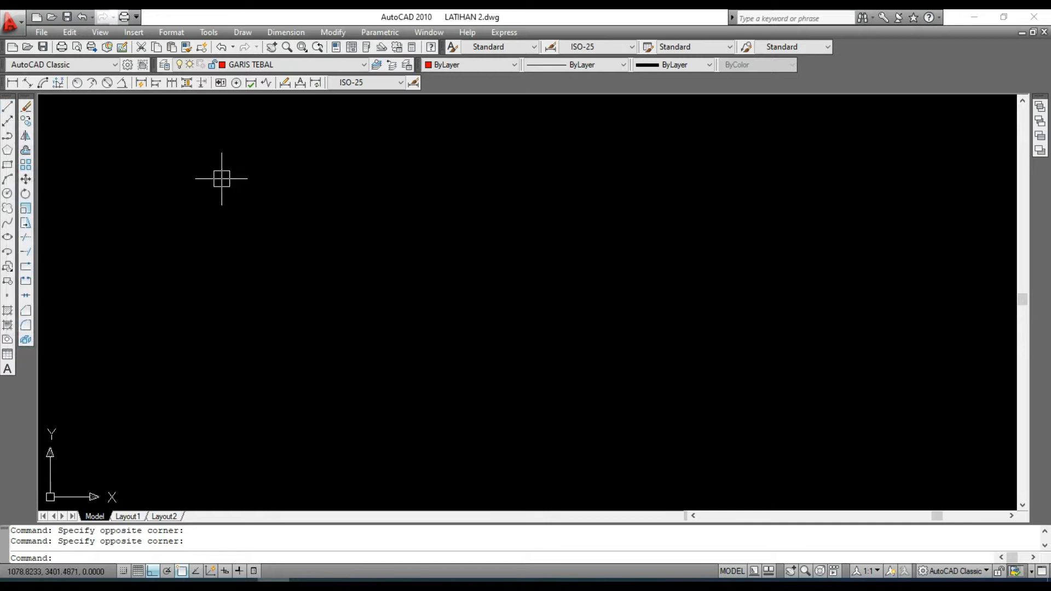
Draw a single horizontal line in the empty drawing with Ortho on and end the Line command
{"action": "left_click", "coordinate": [8, 108]}
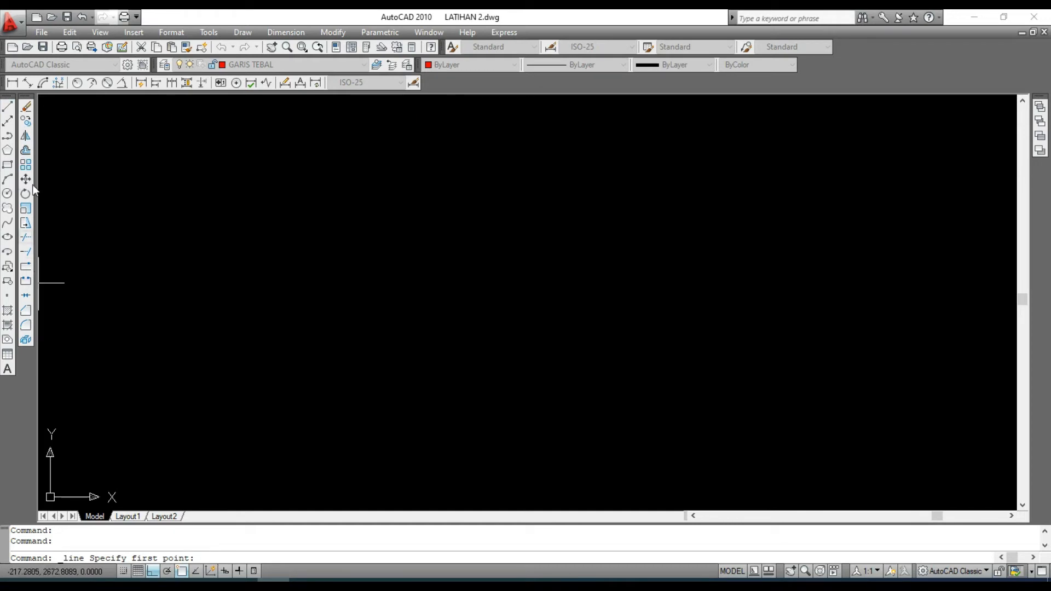
{"action": "left_click", "coordinate": [8, 107]}
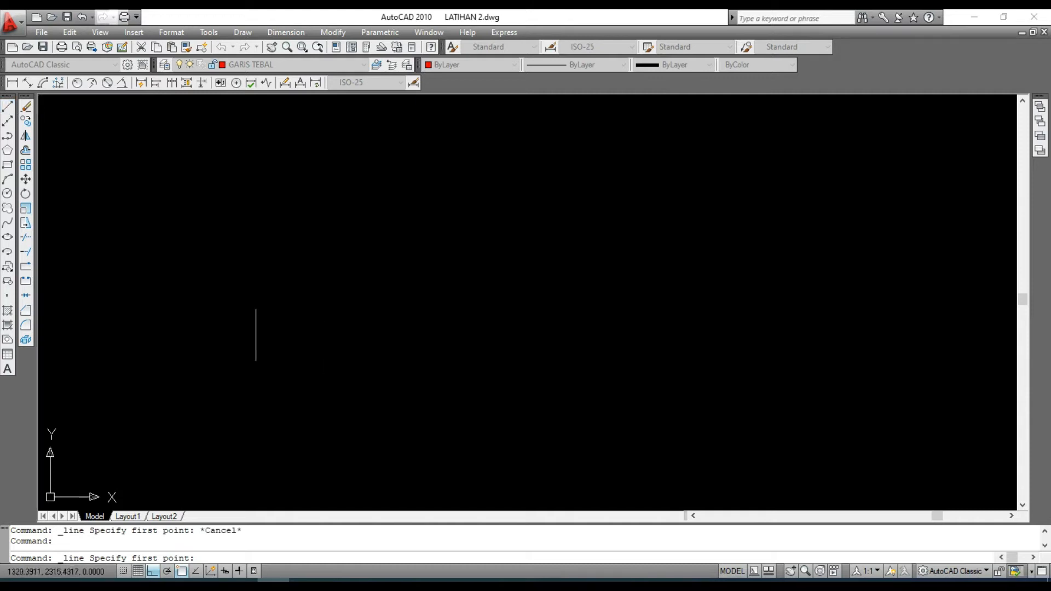
{"action": "left_click", "coordinate": [210, 243]}
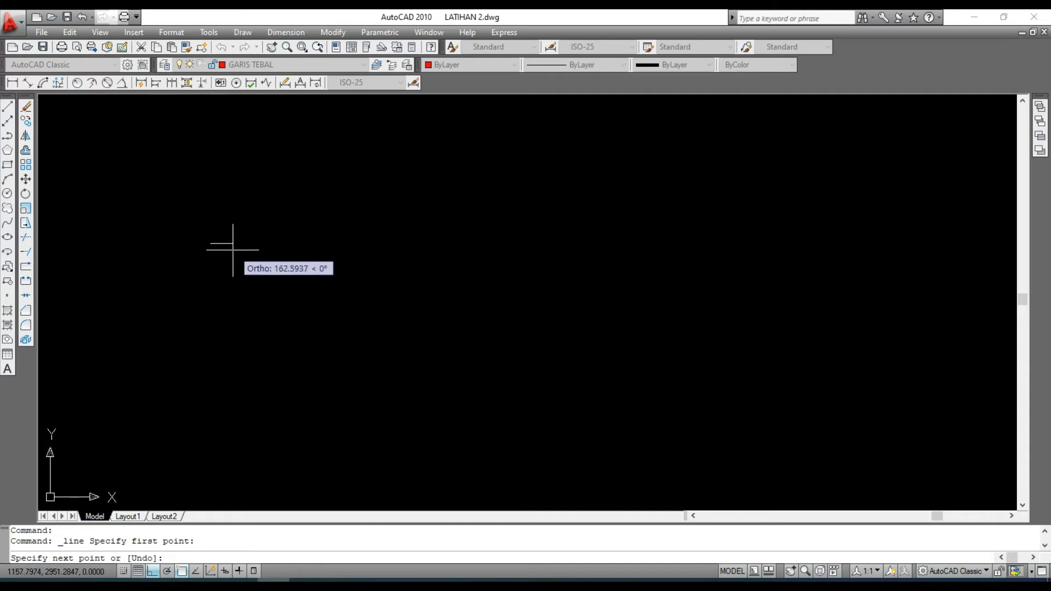
{"action": "scroll", "coordinate": [218, 243], "scroll_direction": "up", "scroll_amount": 4}
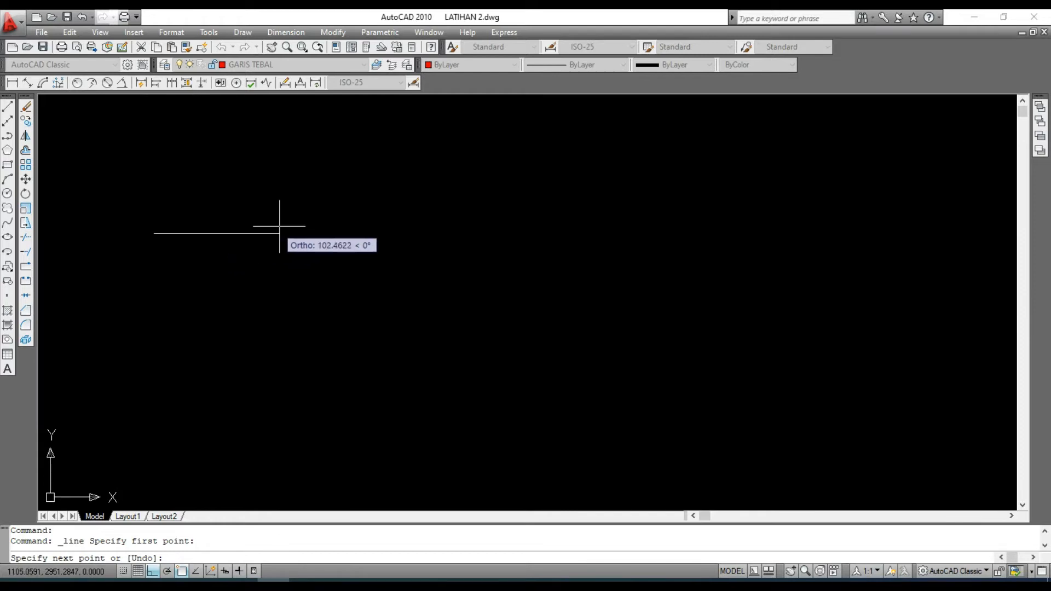
{"action": "left_click", "coordinate": [404, 234]}
{"action": "right_click", "coordinate": [441, 298]}
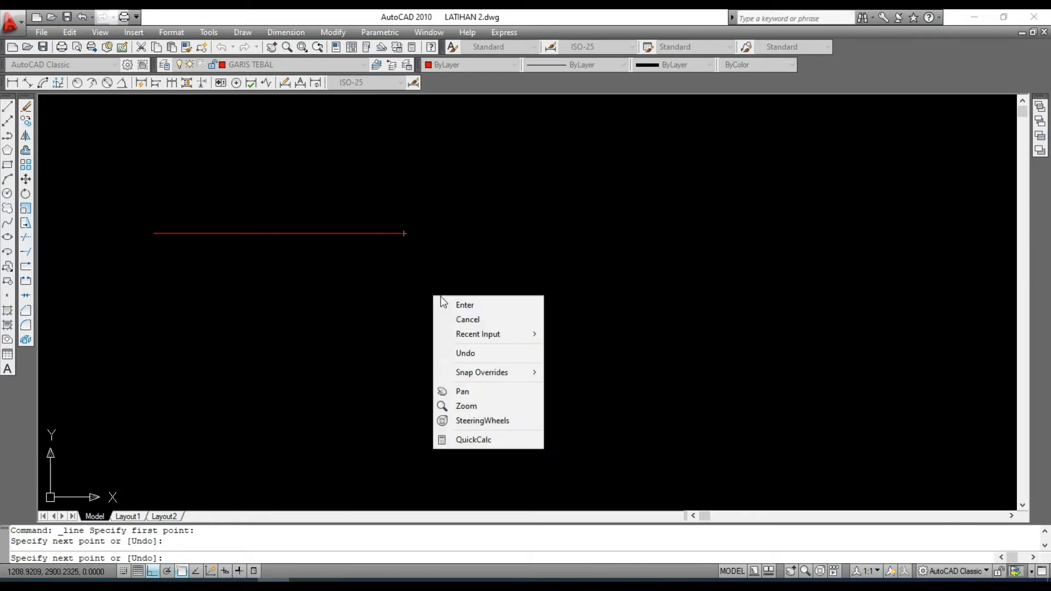
{"action": "left_click", "coordinate": [444, 304]}
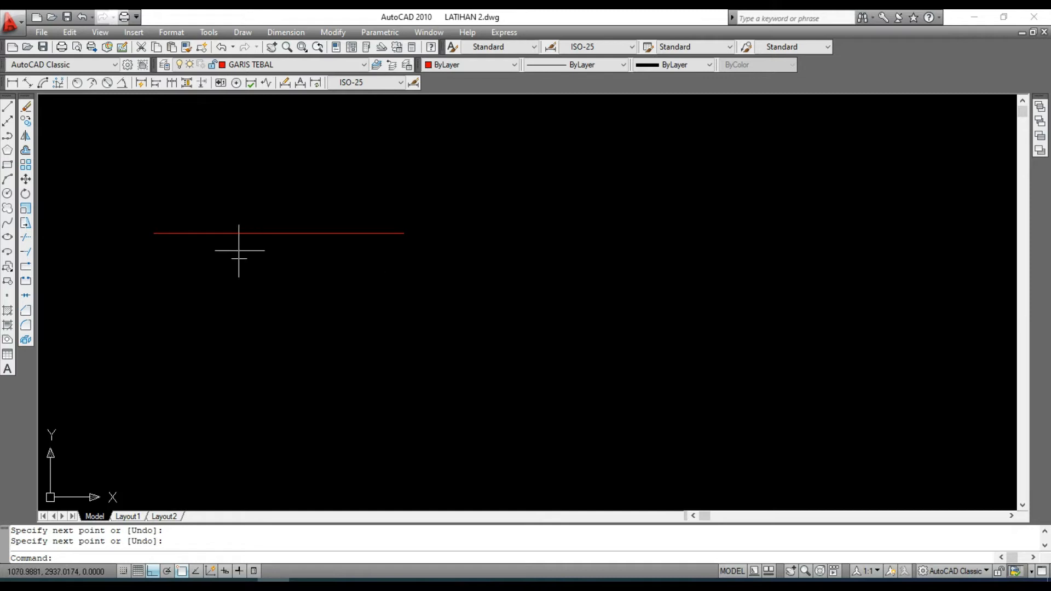
Turn Ortho off and draw a slanted line rising to the right below the horizontal line
{"action": "left_click", "coordinate": [180, 233]}
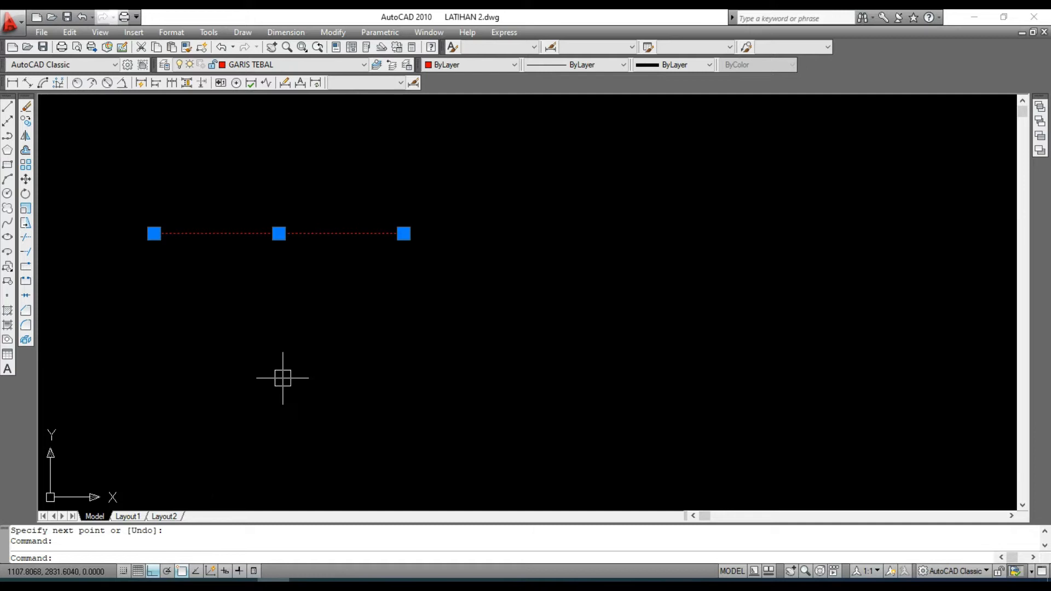
{"action": "key", "text": "F8"}
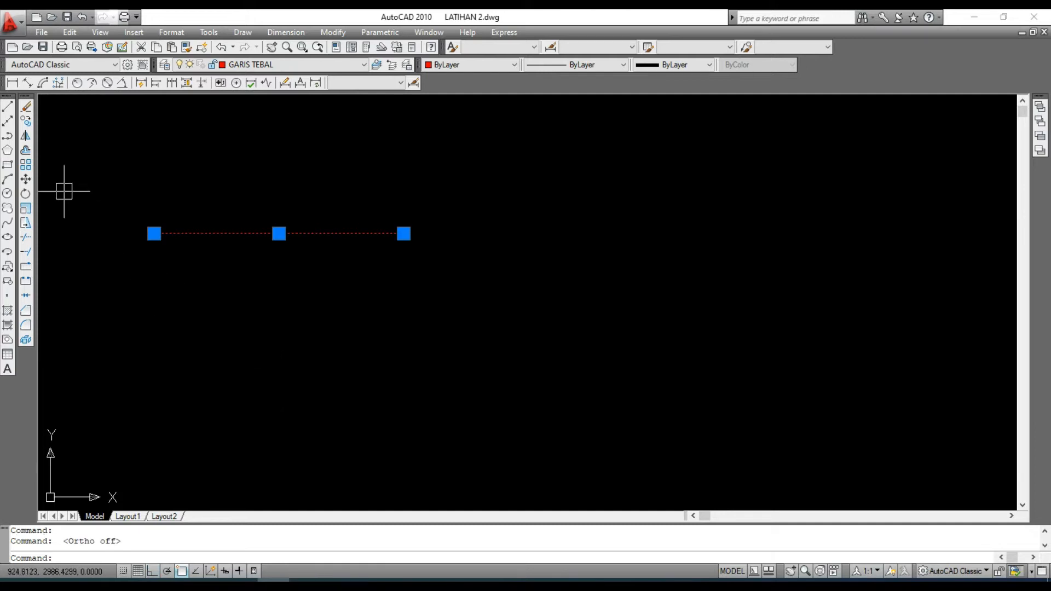
{"action": "key", "text": "Escape"}
{"action": "left_click", "coordinate": [8, 106]}
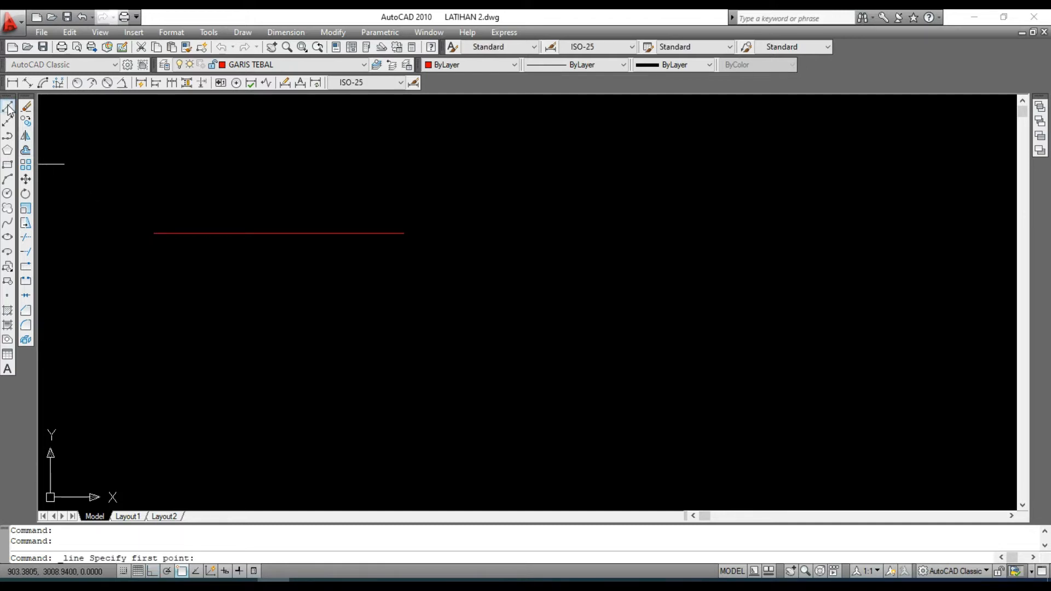
{"action": "left_click", "coordinate": [298, 369]}
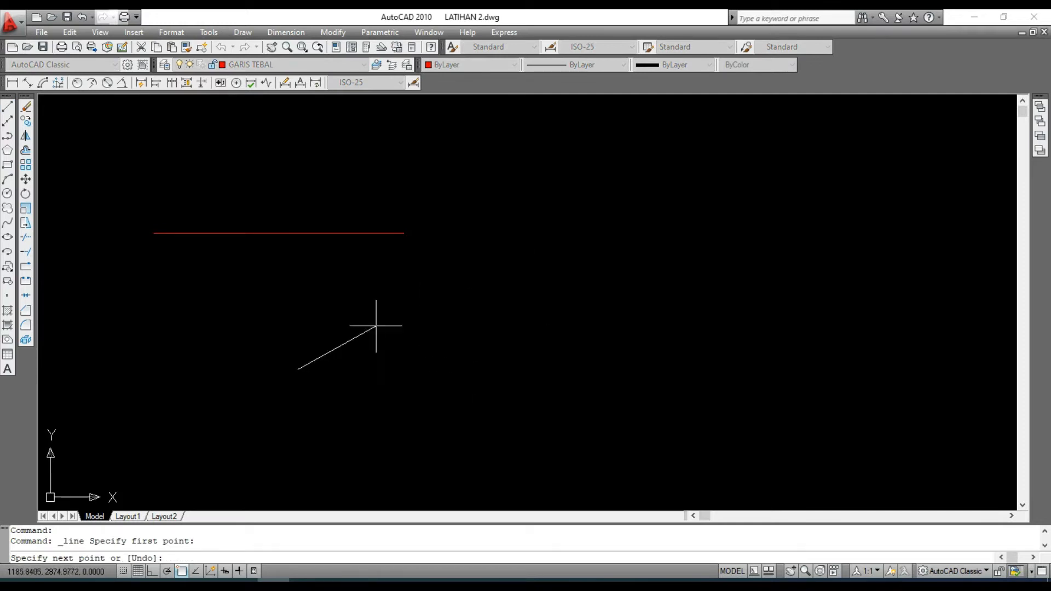
{"action": "left_click", "coordinate": [510, 264]}
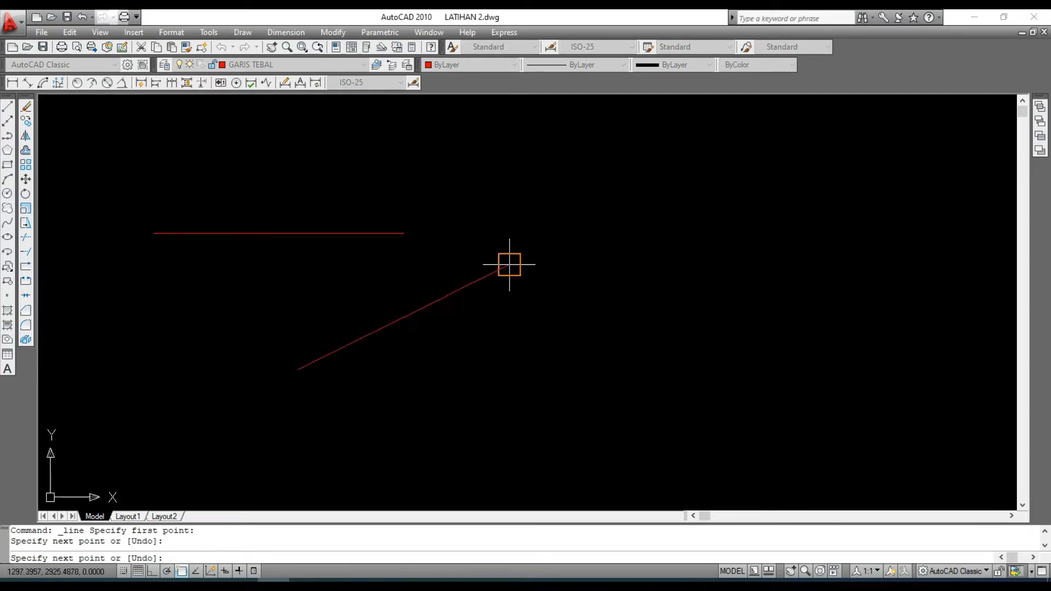
{"action": "right_click", "coordinate": [603, 252]}
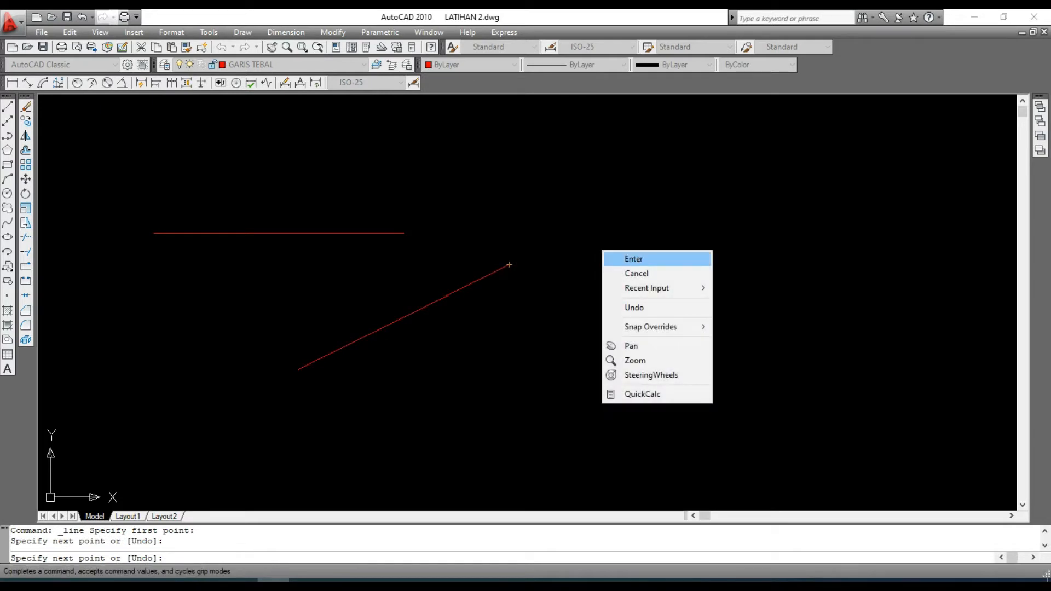
{"action": "left_click", "coordinate": [614, 259]}
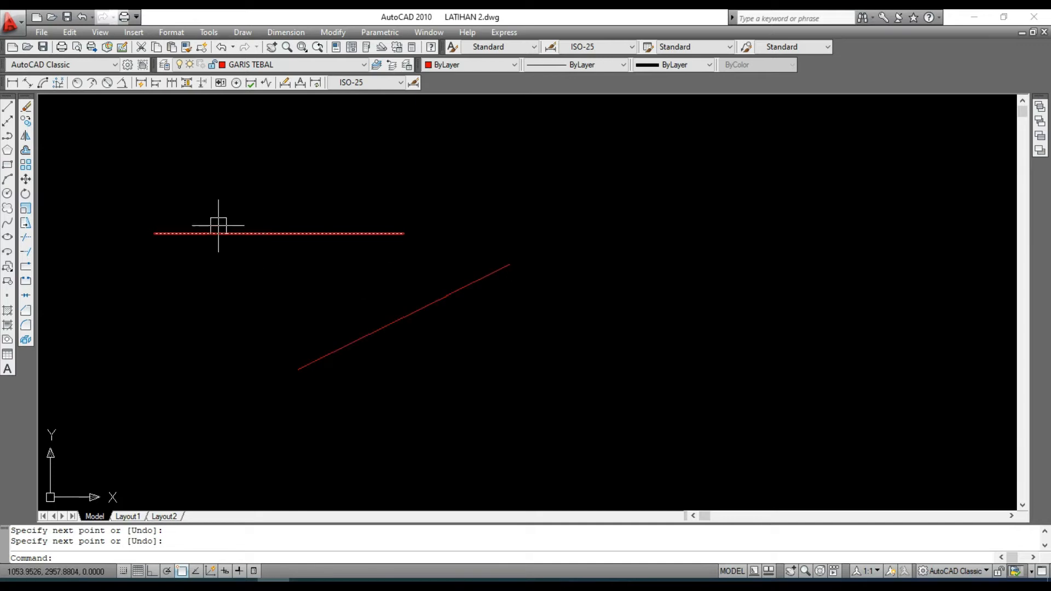
Draw a horizontal line 20 units long to the right of the two existing lines, with Ortho on
{"action": "left_click", "coordinate": [7, 108]}
{"action": "scroll", "coordinate": [212, 234], "scroll_direction": "down", "scroll_amount": 4}
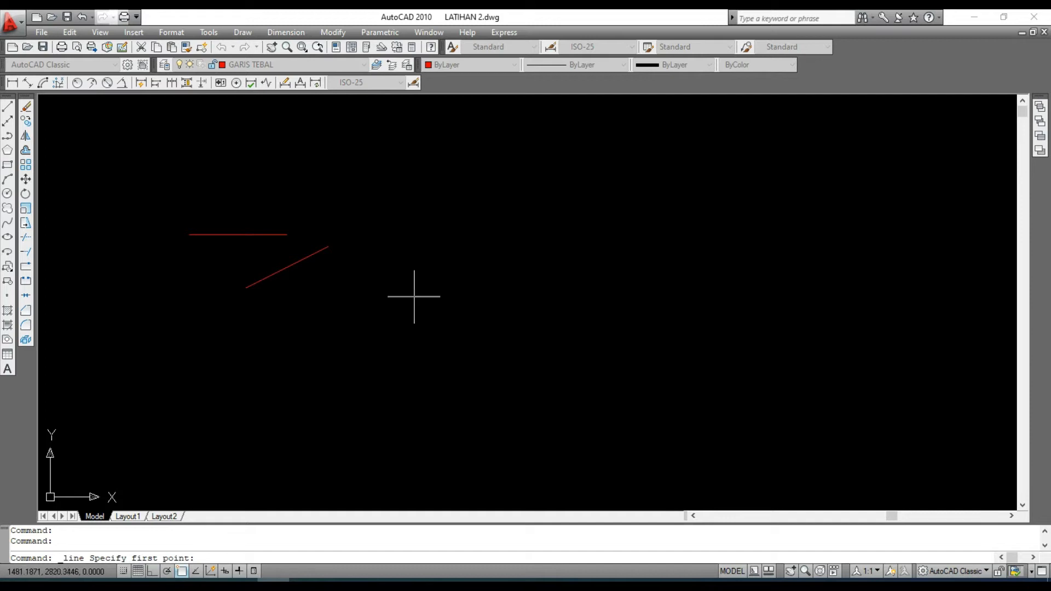
{"action": "left_click", "coordinate": [437, 235]}
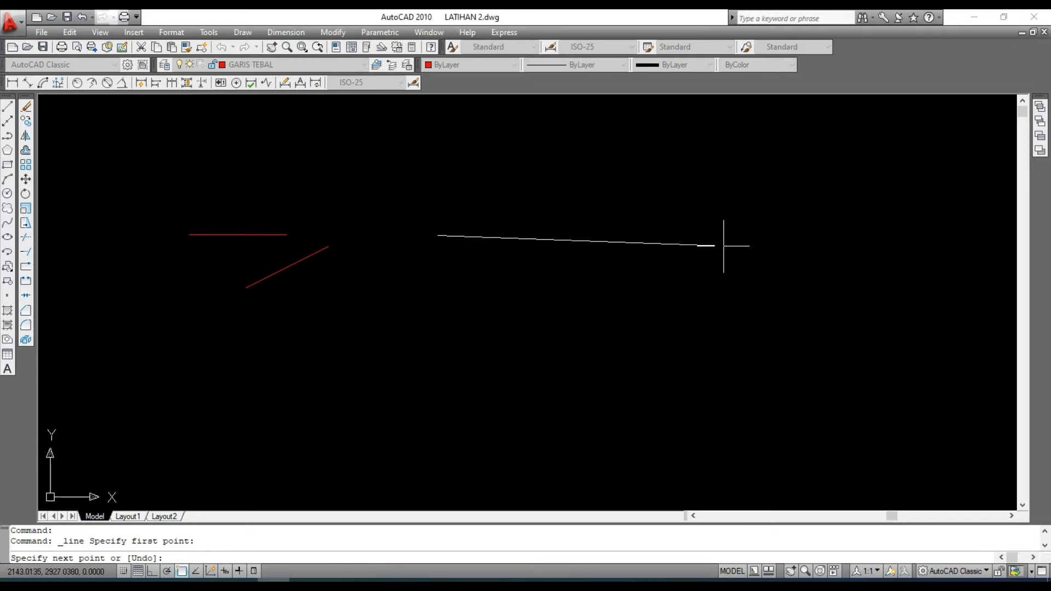
{"action": "key", "text": "F8"}
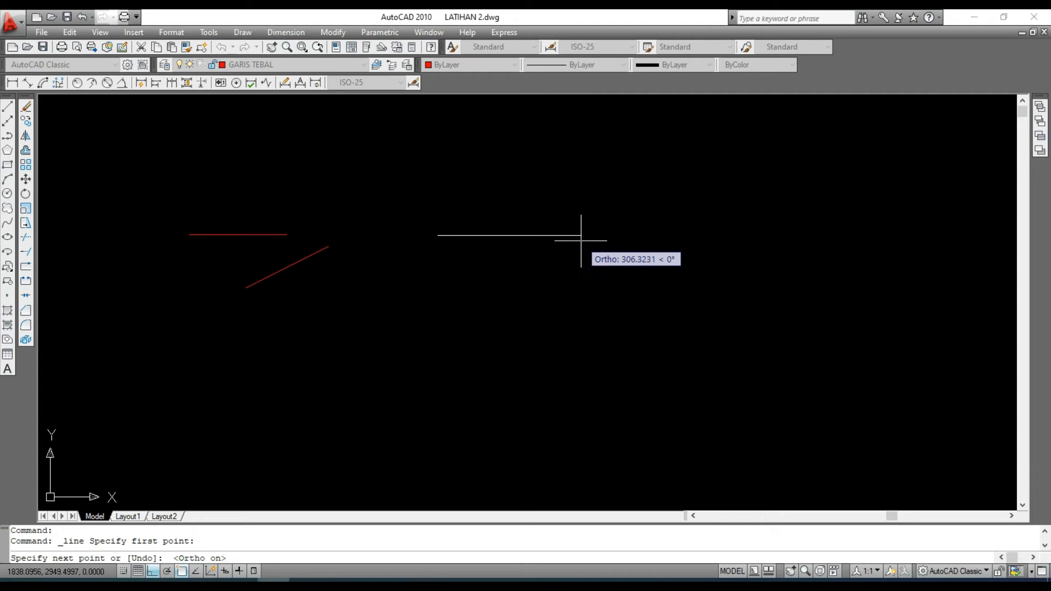
{"action": "type", "text": "20"}
{"action": "key", "text": "Return"}
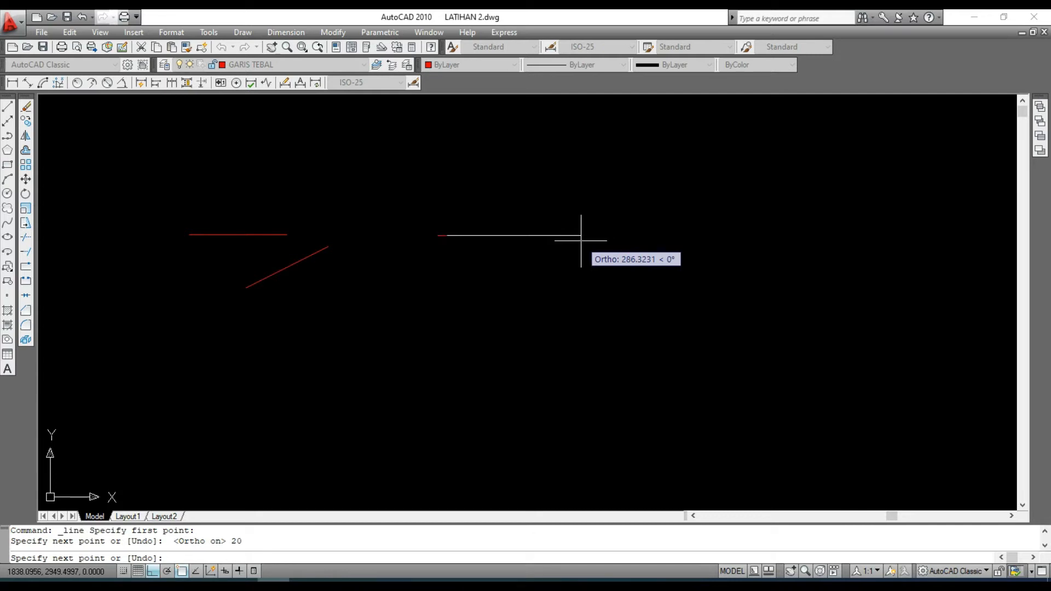
{"action": "key", "text": "Escape"}
Draw a horizontal line 30 units long towards the left, starting just below the left end of the 20-unit line
{"action": "scroll", "coordinate": [433, 221], "scroll_direction": "up", "scroll_amount": 8}
{"action": "scroll", "coordinate": [500, 352], "scroll_direction": "up", "scroll_amount": 3}
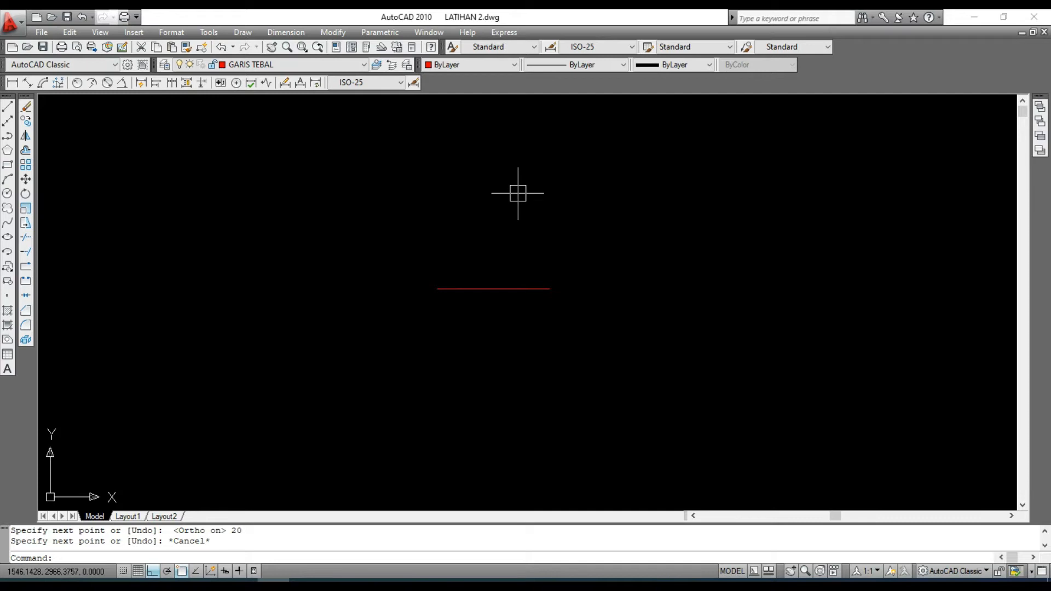
{"action": "left_click", "coordinate": [8, 108]}
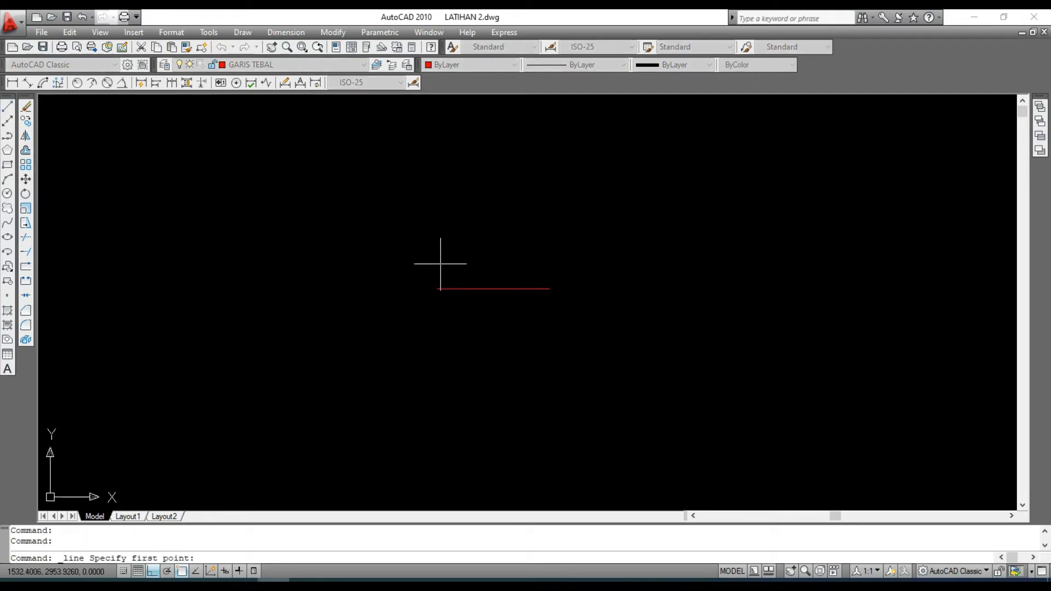
{"action": "left_click", "coordinate": [438, 347]}
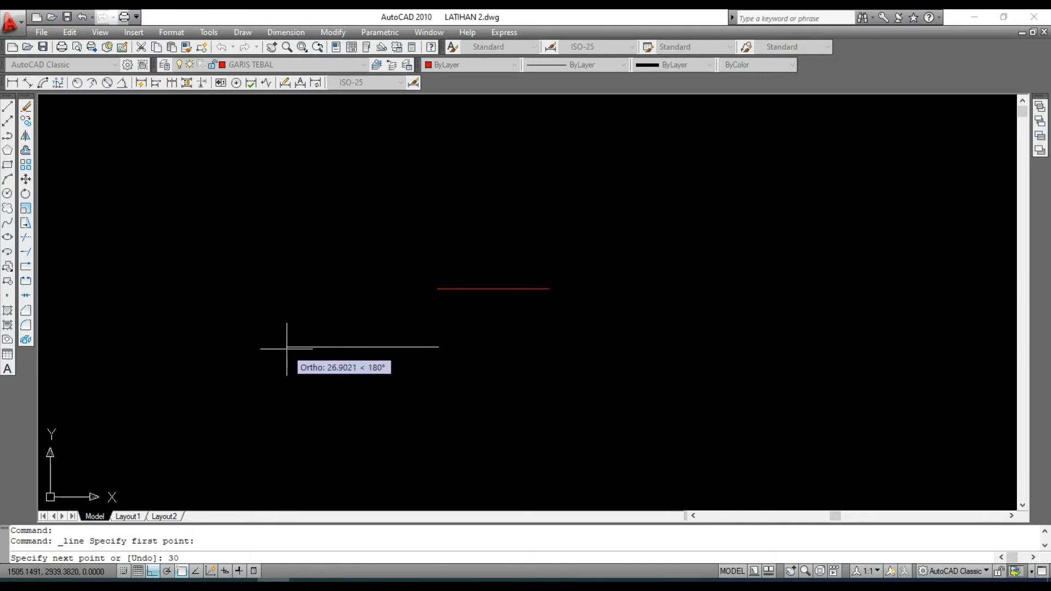
{"action": "key", "text": "Return"}
{"action": "key", "text": "Return"}
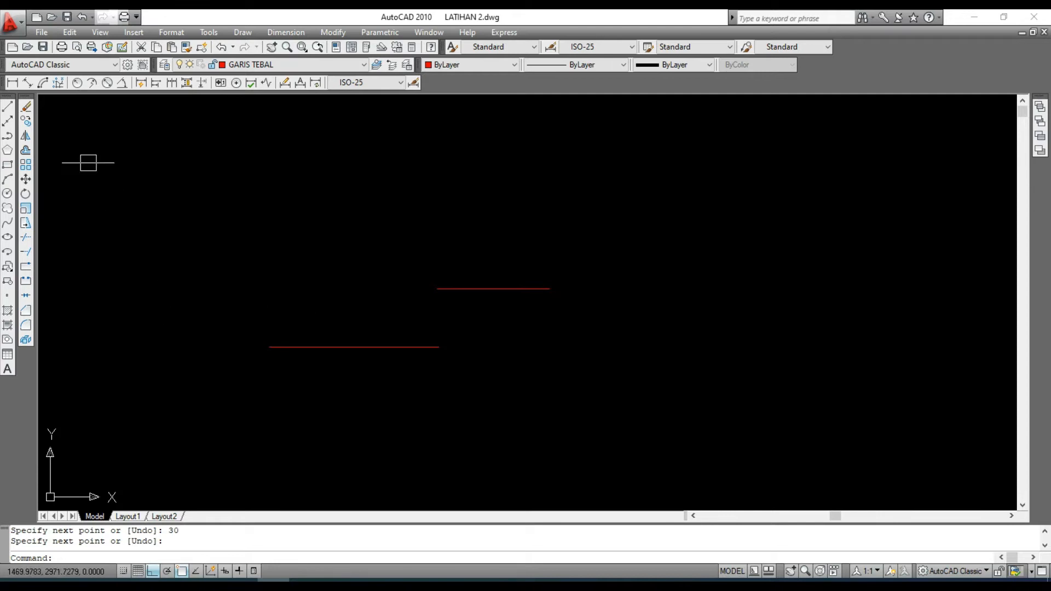
Draw a vertical line about 34 units tall upwards, to the right of the 20-unit horizontal line
{"action": "left_click", "coordinate": [8, 107]}
{"action": "left_click", "coordinate": [625, 346]}
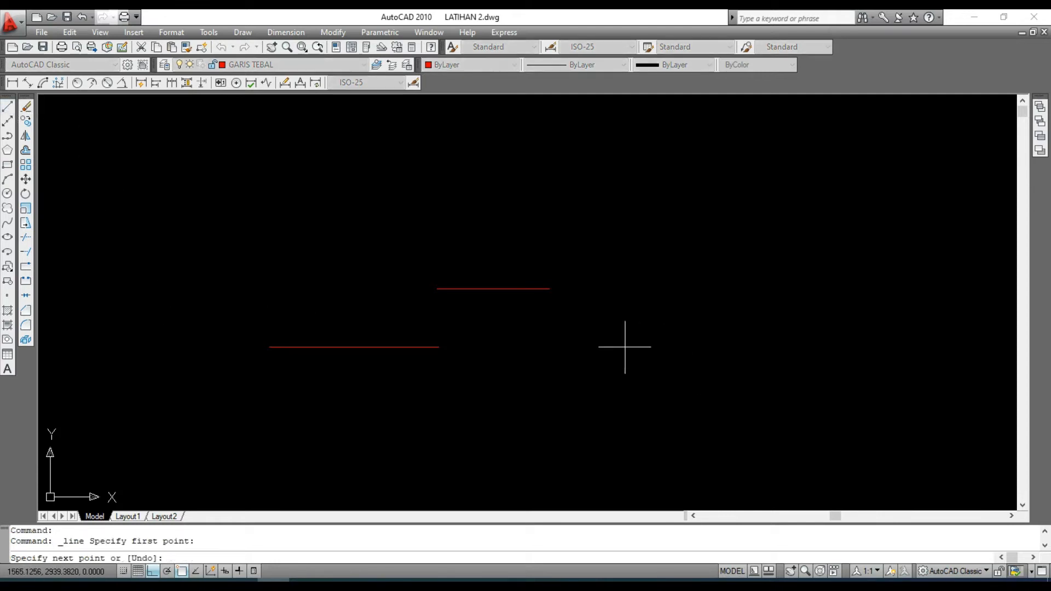
{"action": "left_click", "coordinate": [626, 152]}
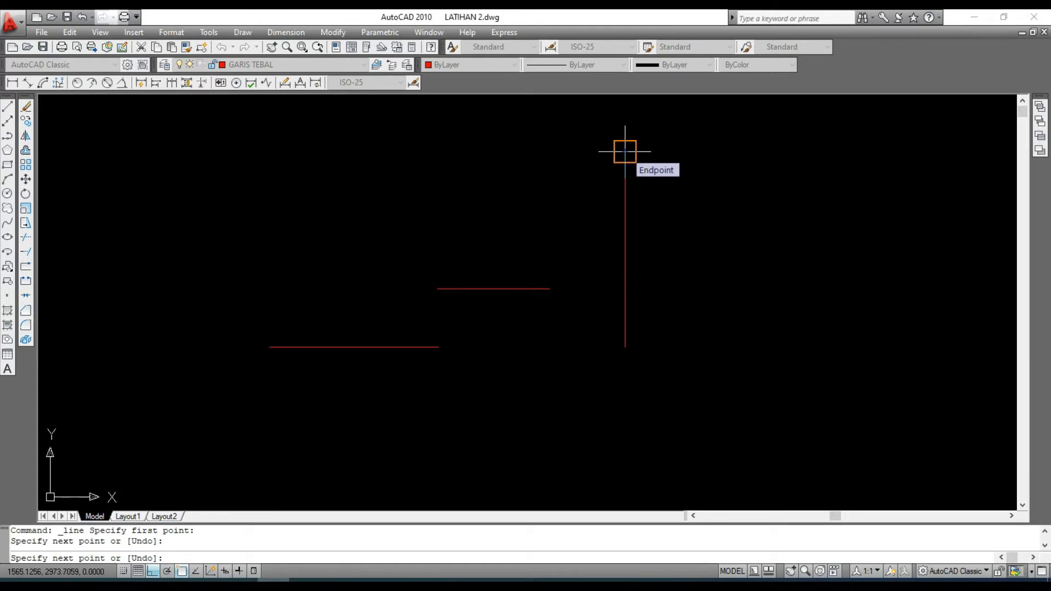
{"action": "right_click", "coordinate": [753, 196]}
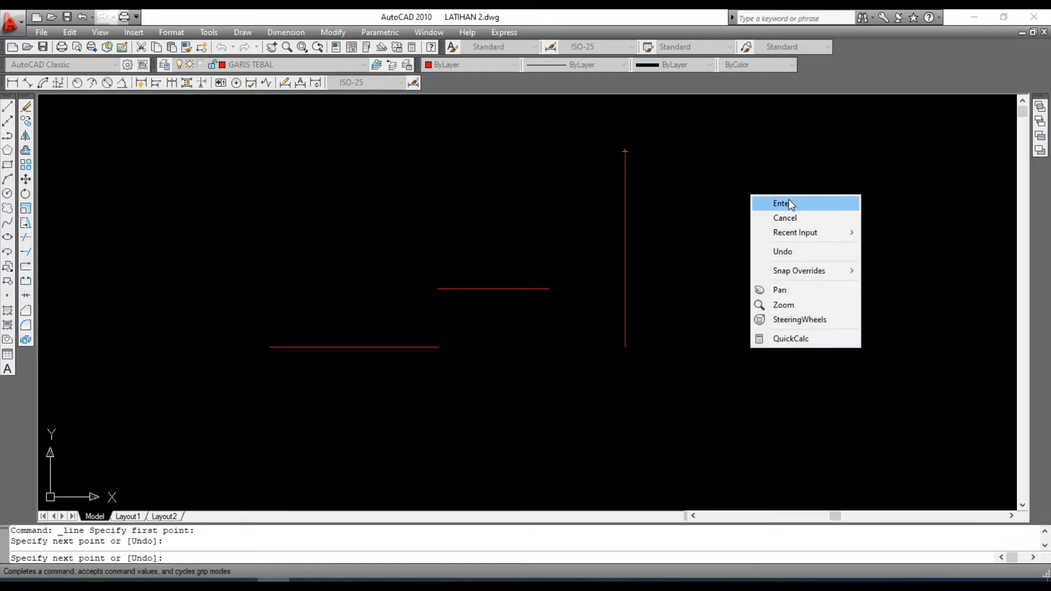
{"action": "left_click", "coordinate": [789, 203]}
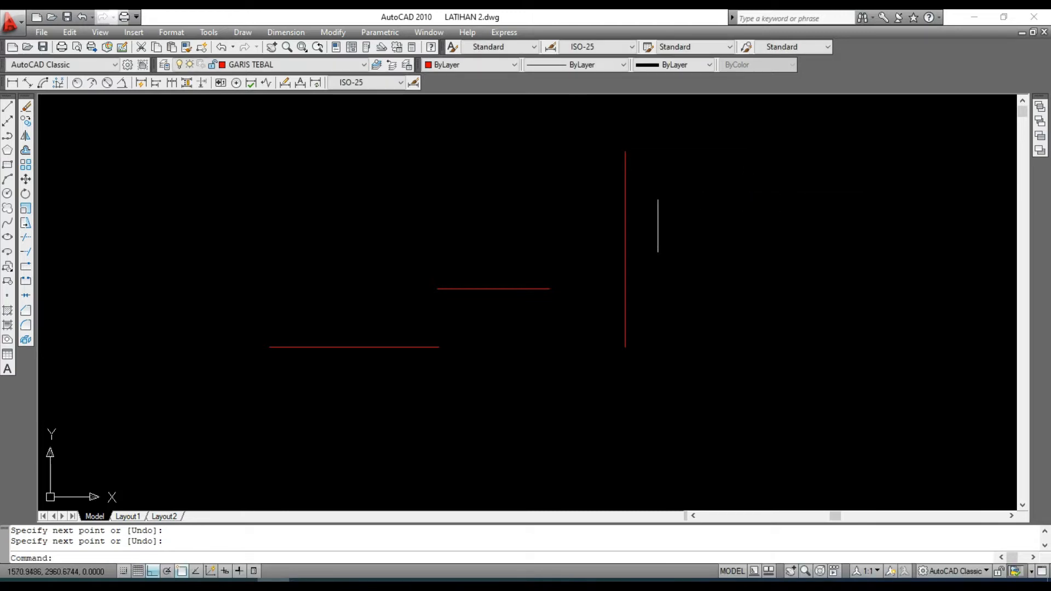
Erase the 20-unit and 30-unit horizontal lines together, leaving out the vertical line
{"action": "scroll", "coordinate": [517, 294], "scroll_direction": "down", "scroll_amount": 4}
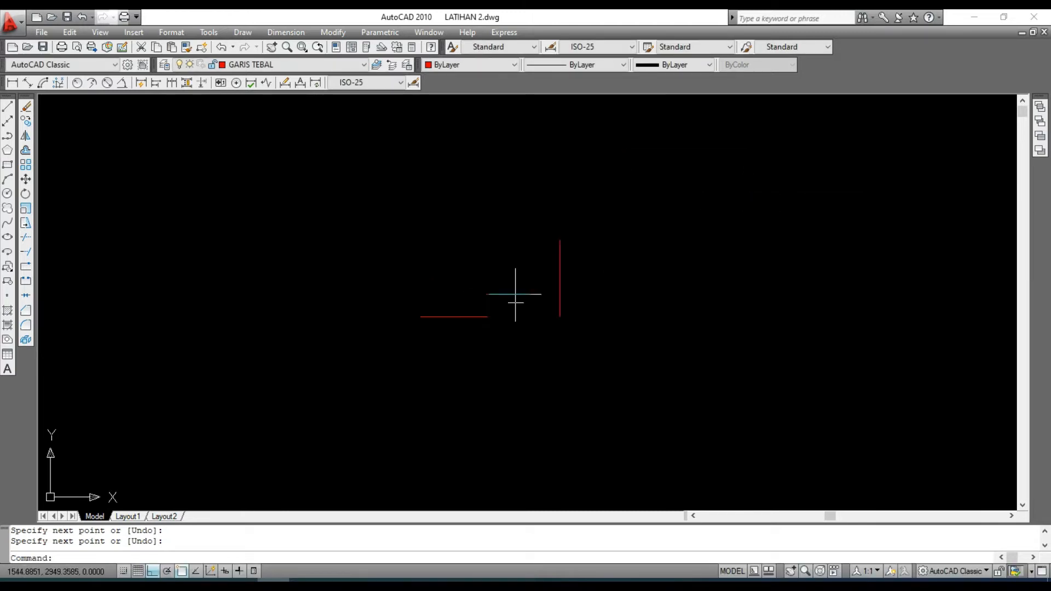
{"action": "left_click", "coordinate": [400, 208]}
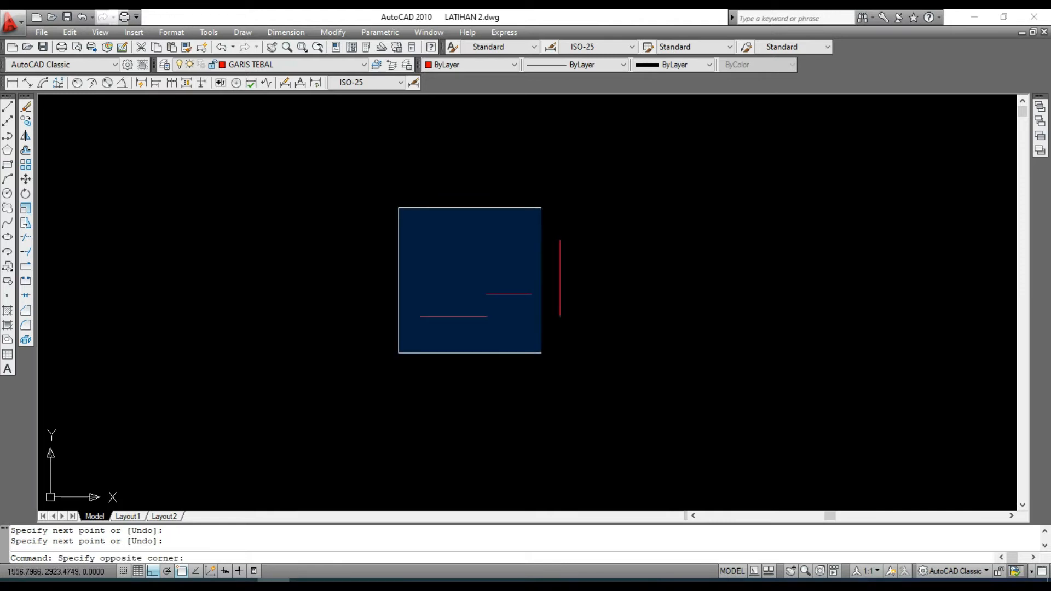
{"action": "left_click", "coordinate": [543, 353]}
{"action": "key", "text": "Delete"}
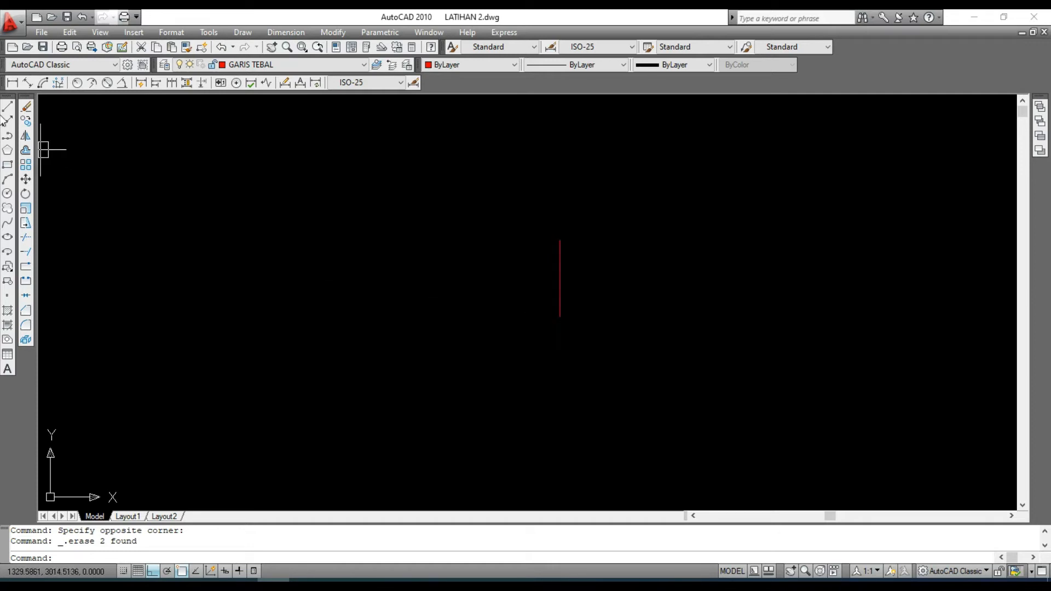
Draw a freehand slanted line rising to the right, placed left of the vertical line, with Ortho off
{"action": "left_click", "coordinate": [7, 107]}
{"action": "left_click", "coordinate": [248, 331]}
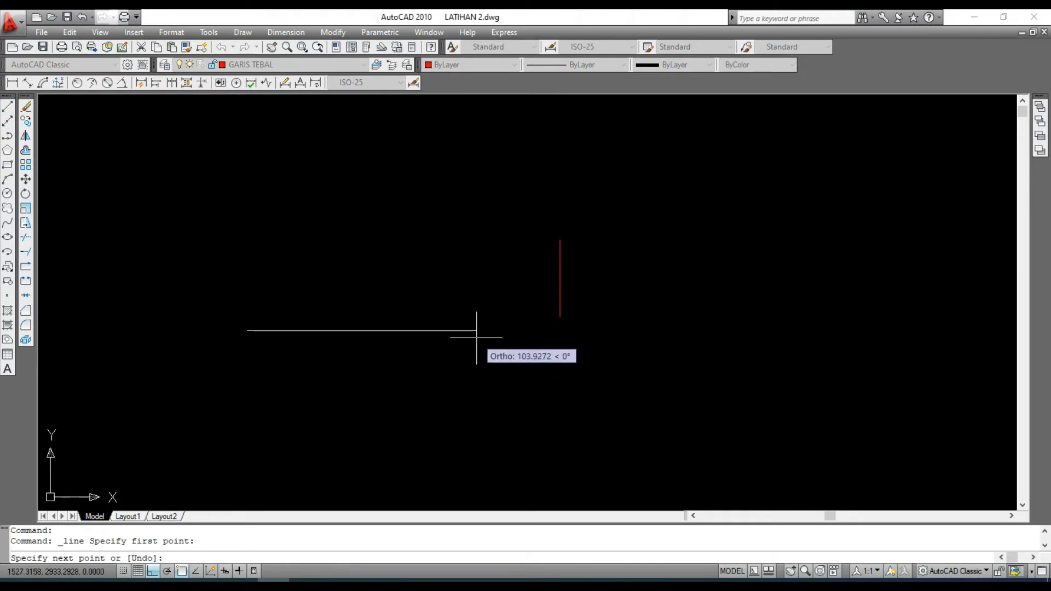
{"action": "key", "text": "F8"}
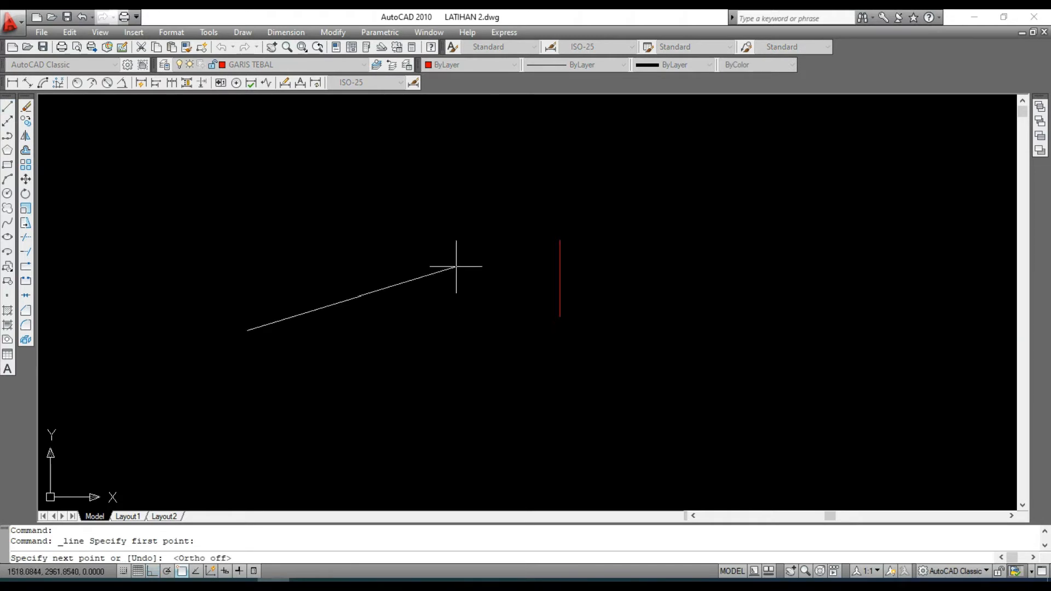
{"action": "left_click", "coordinate": [458, 230]}
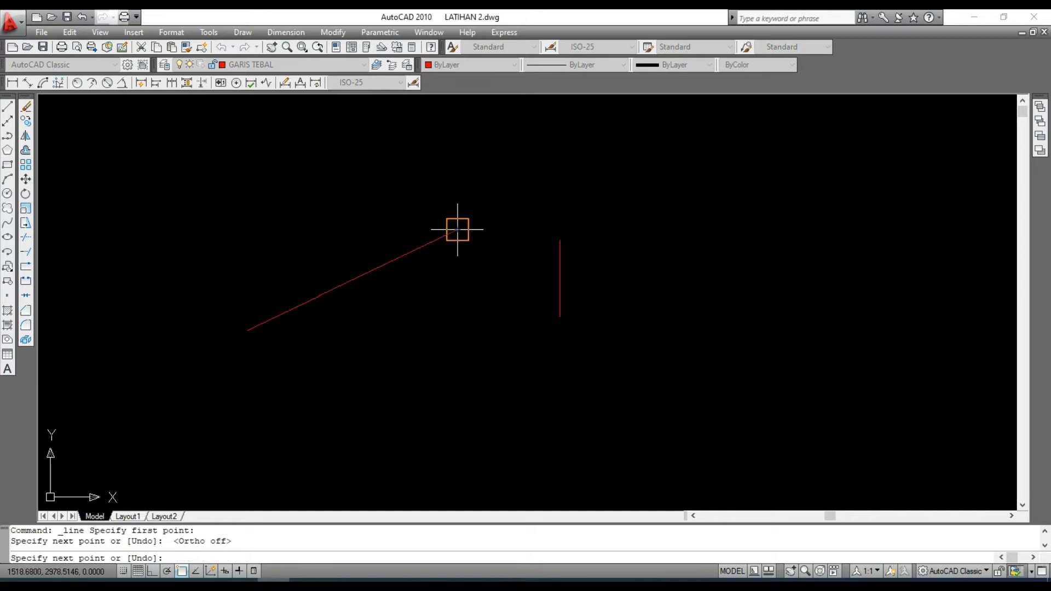
{"action": "right_click", "coordinate": [387, 355]}
{"action": "left_click", "coordinate": [445, 364]}
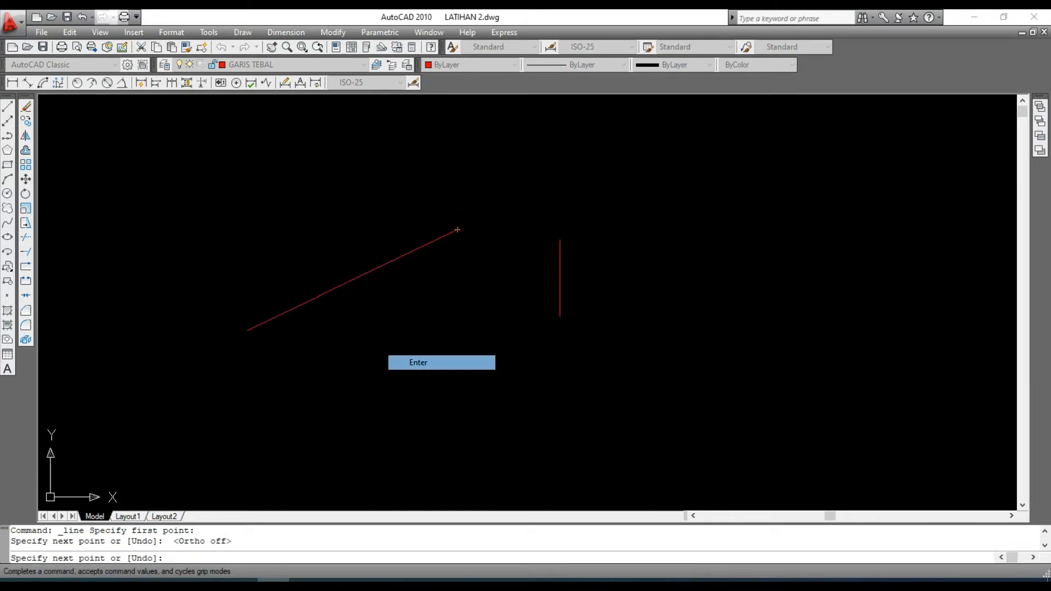
Draw a long horizontal line in the empty area to the right of the short vertical line, with Ortho on
{"action": "left_click", "coordinate": [8, 107]}
{"action": "scroll", "coordinate": [322, 274], "scroll_direction": "down", "scroll_amount": 4}
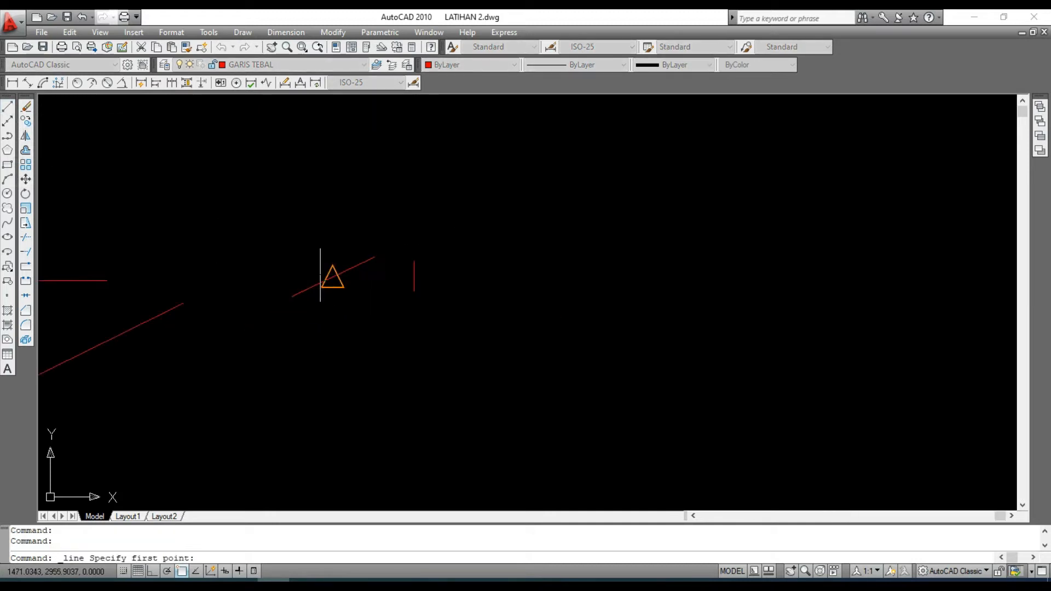
{"action": "left_click", "coordinate": [508, 284]}
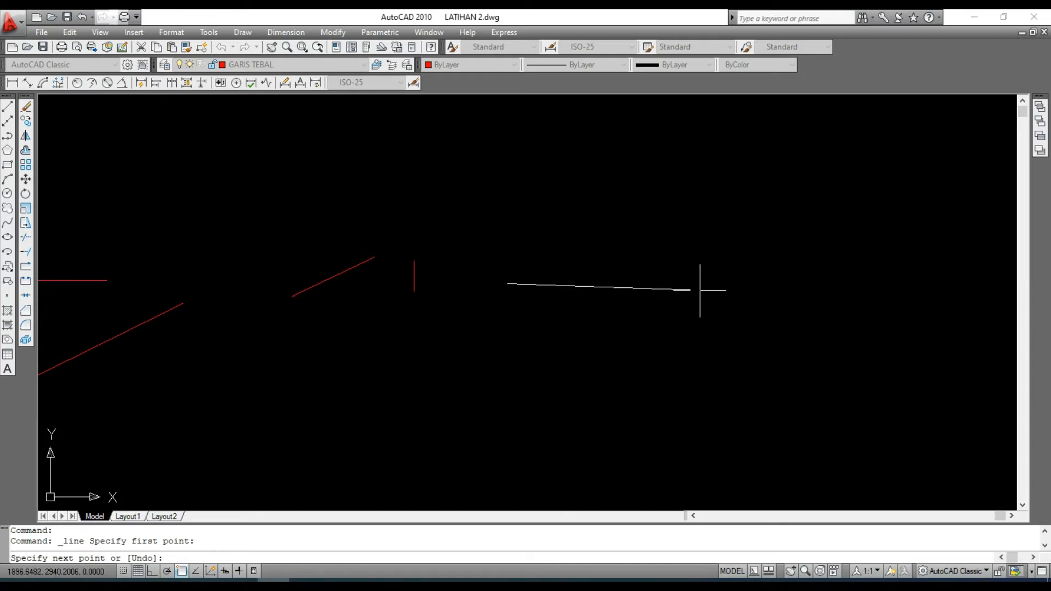
{"action": "key", "text": "F8"}
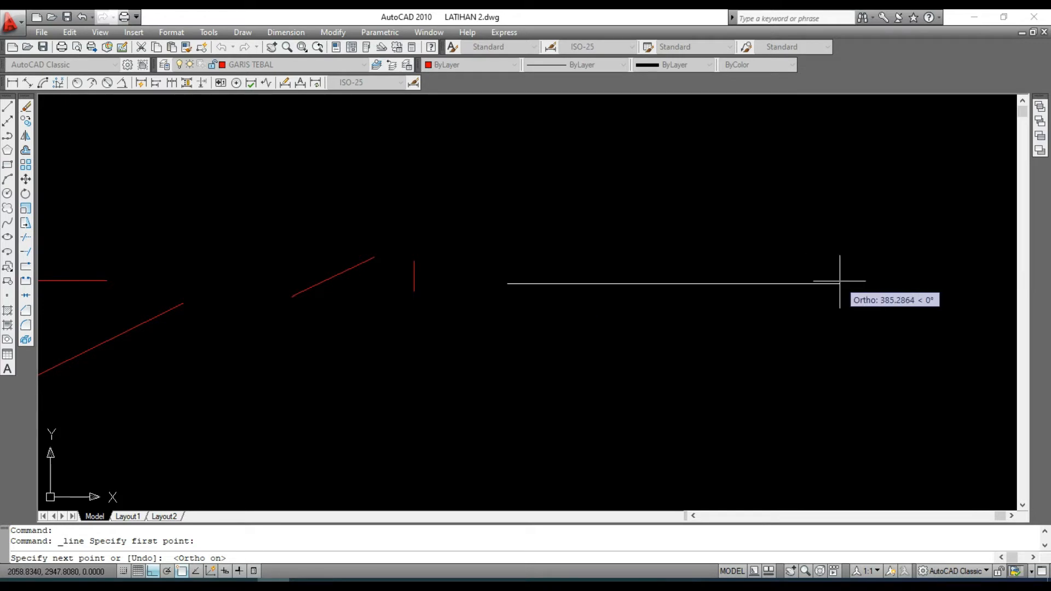
{"action": "left_click", "coordinate": [817, 284]}
{"action": "right_click", "coordinate": [817, 285]}
{"action": "left_click", "coordinate": [832, 294]}
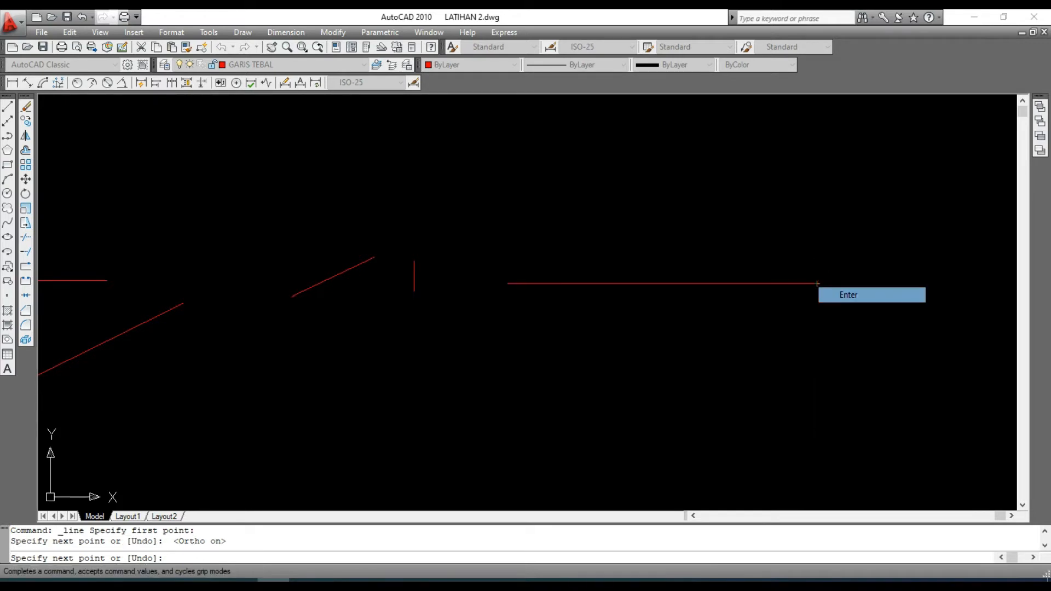
Draw a vertical line downwards through the middle of the long horizontal line to form a cross, with Ortho on
{"action": "left_click", "coordinate": [7, 108]}
{"action": "left_click", "coordinate": [654, 150]}
{"action": "left_click", "coordinate": [642, 416]}
{"action": "right_click", "coordinate": [643, 416]}
{"action": "left_click", "coordinate": [663, 424]}
{"action": "key", "text": "Escape"}
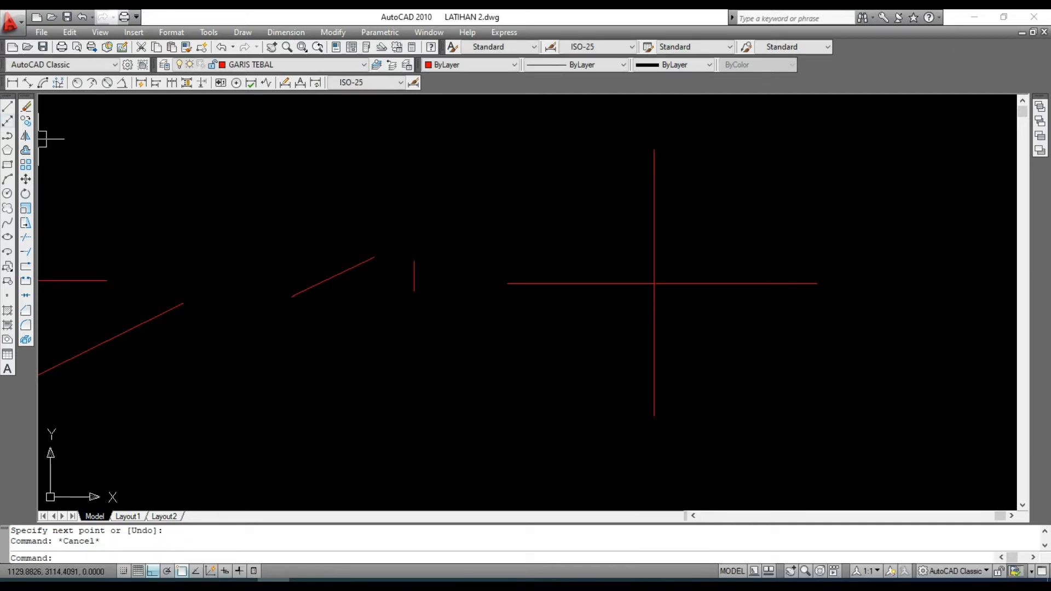
{"action": "left_click", "coordinate": [8, 108]}
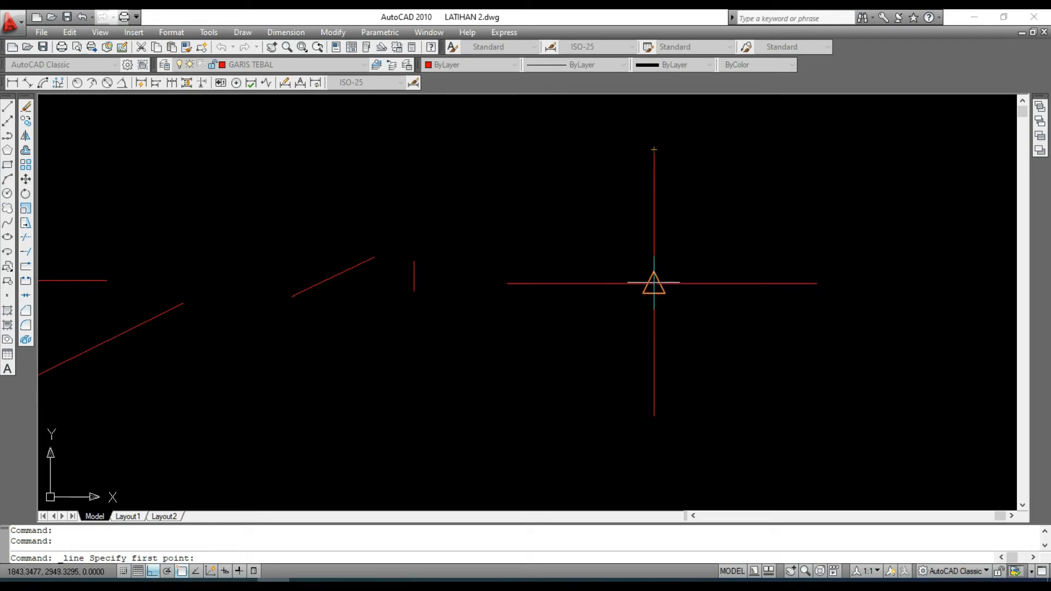
{"action": "left_click", "coordinate": [655, 283]}
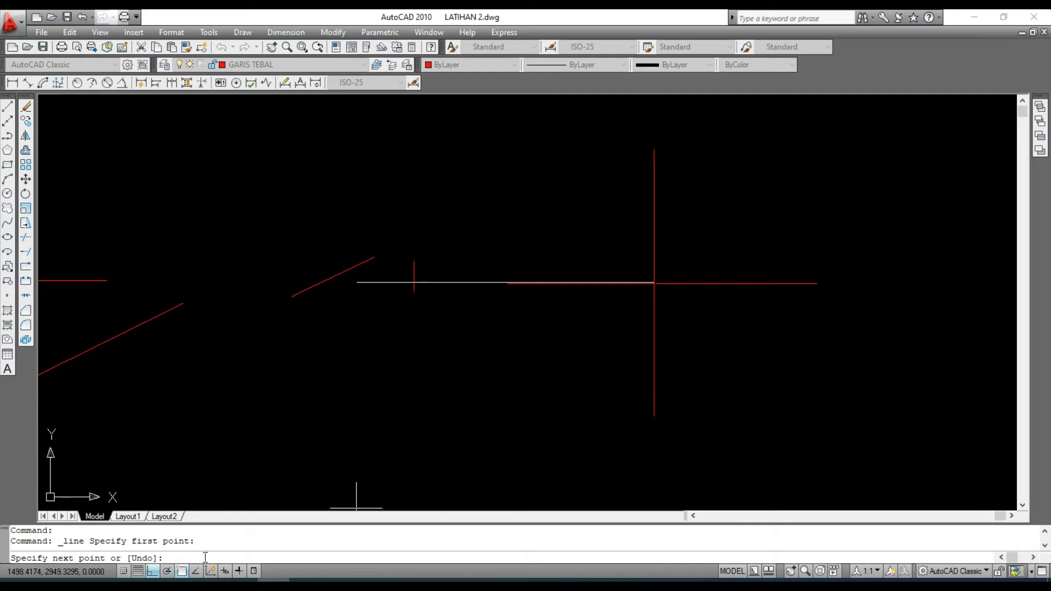
{"action": "key", "text": "Escape"}
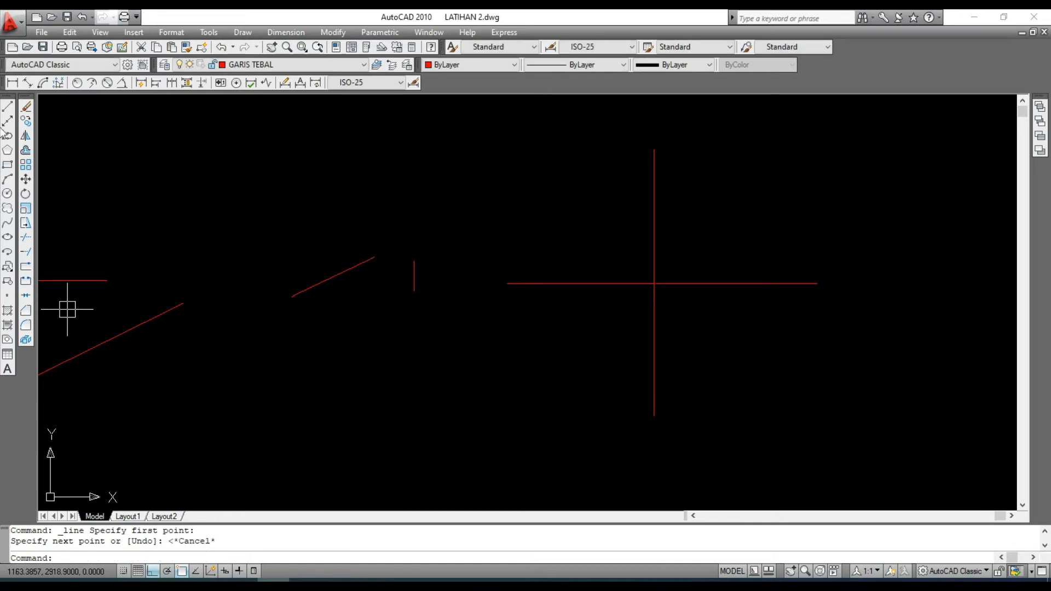
Draw a line about 227 units long from the centre of the cross up to the right, using an angle override of <30
{"action": "left_click", "coordinate": [8, 110]}
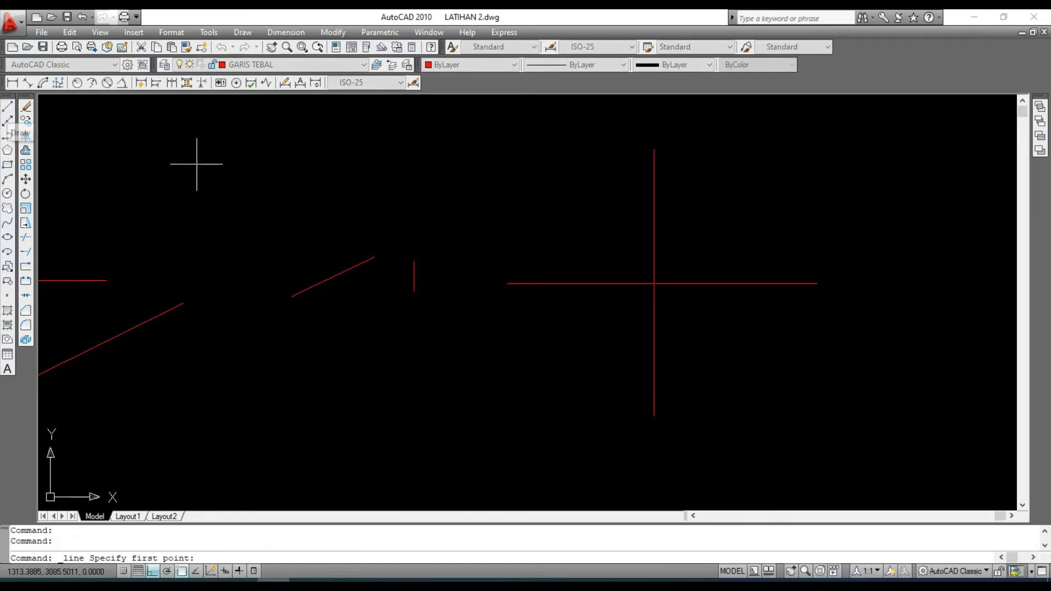
{"action": "left_click", "coordinate": [655, 283]}
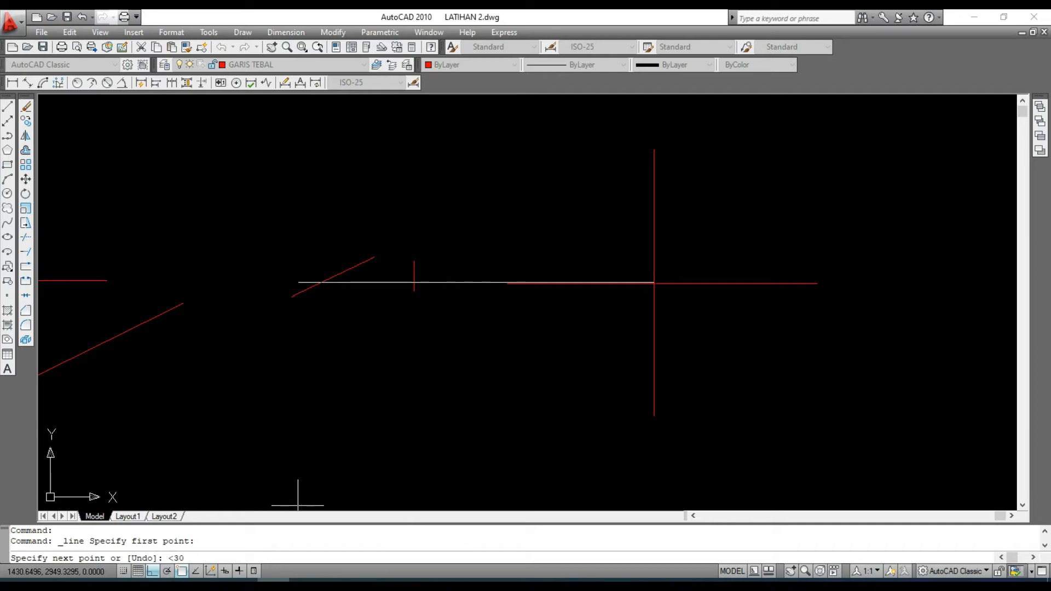
{"action": "key", "text": "Return"}
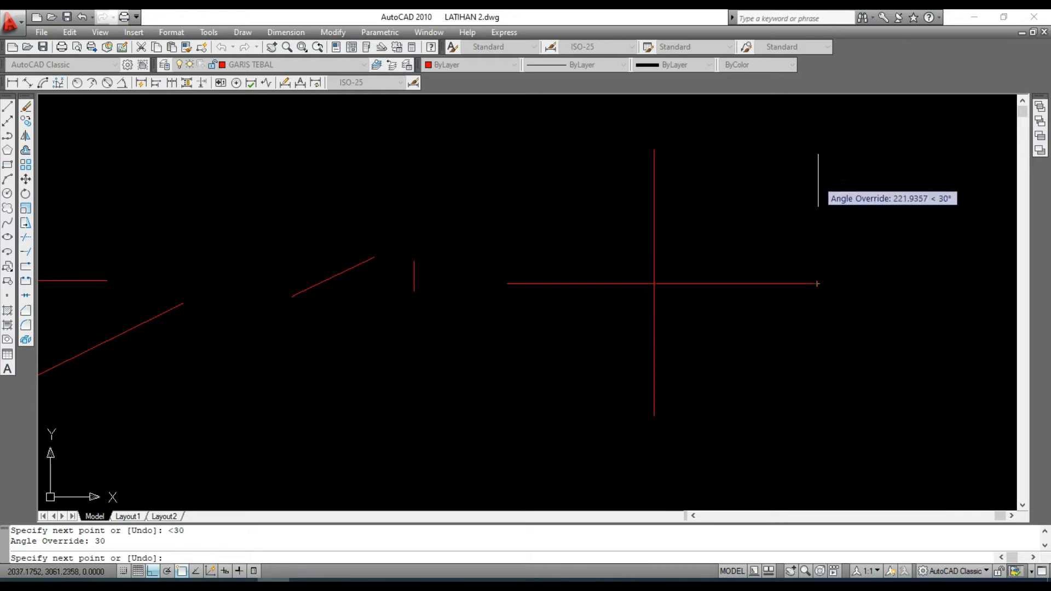
{"action": "left_click", "coordinate": [822, 183]}
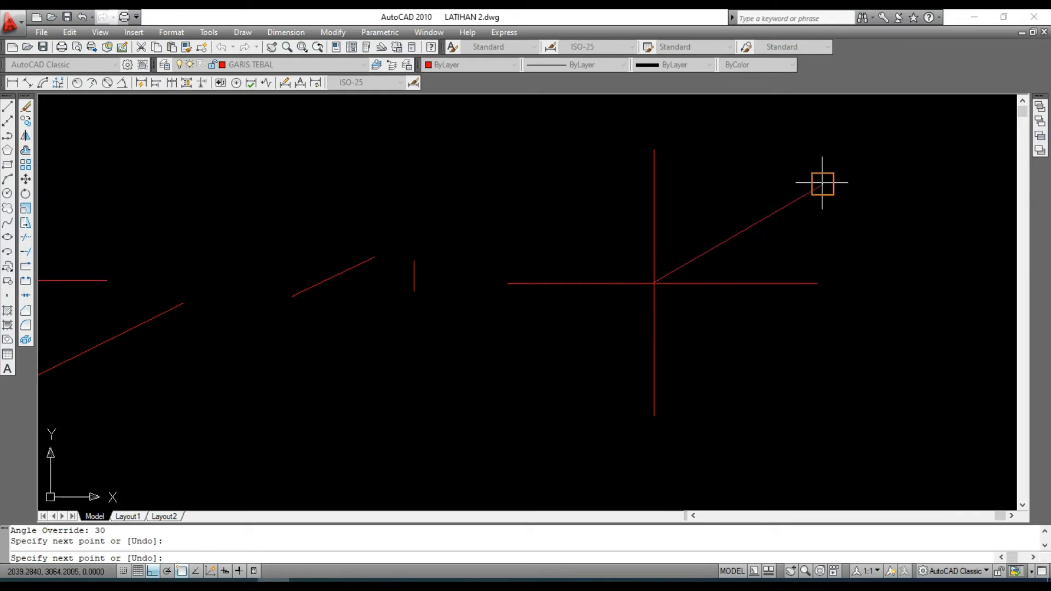
{"action": "key", "text": "Return"}
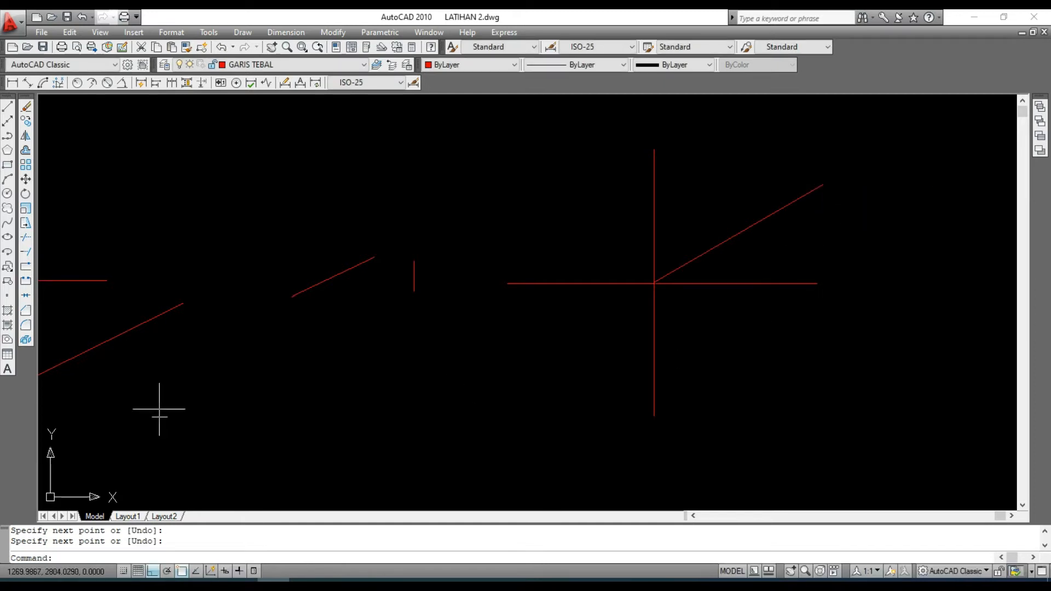
Draw a line from the centre of the cross up to the right with an angle override of <50, ending beyond the 30° line
{"action": "left_click", "coordinate": [8, 105]}
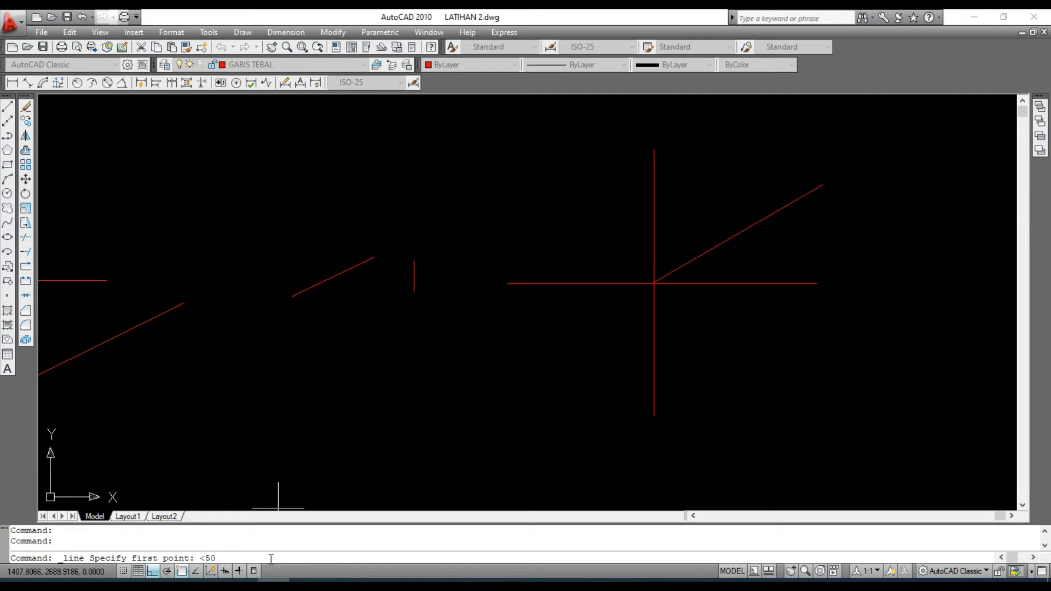
{"action": "key", "text": "Return"}
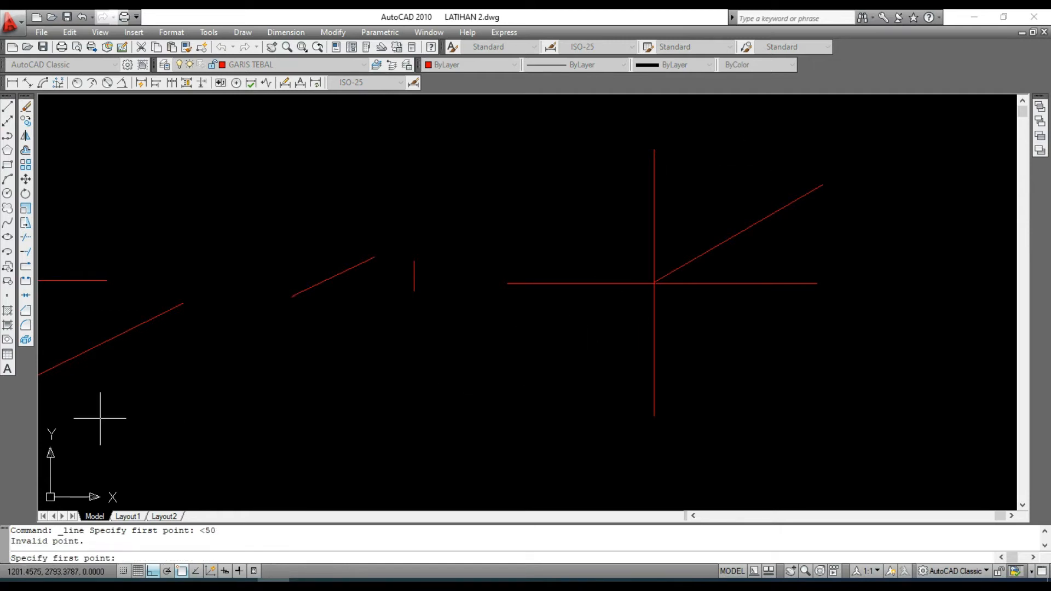
{"action": "left_click", "coordinate": [654, 284]}
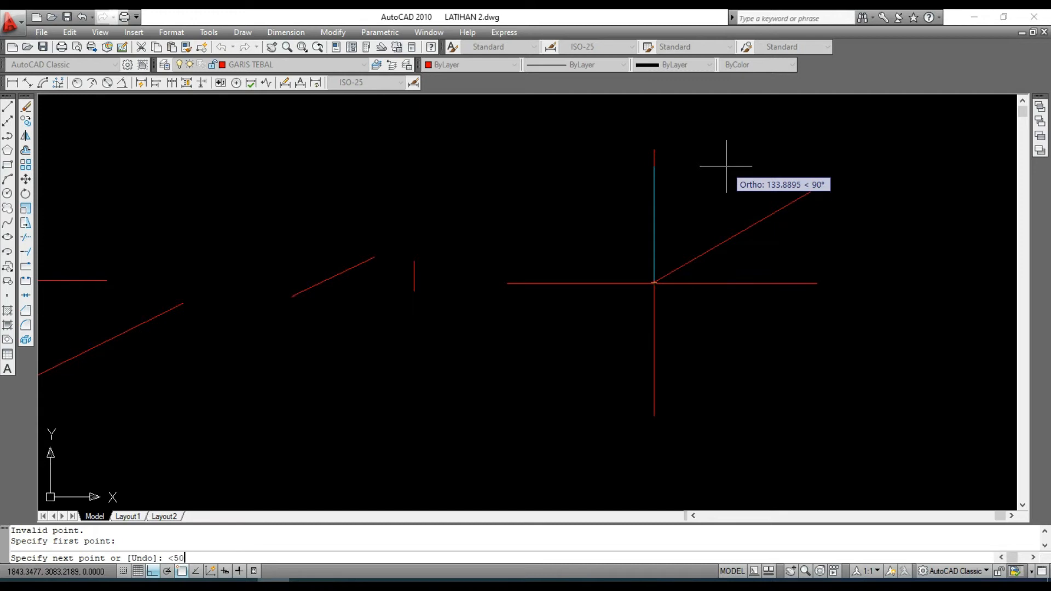
{"action": "type", "text": "<50"}
{"action": "key", "text": "Return"}
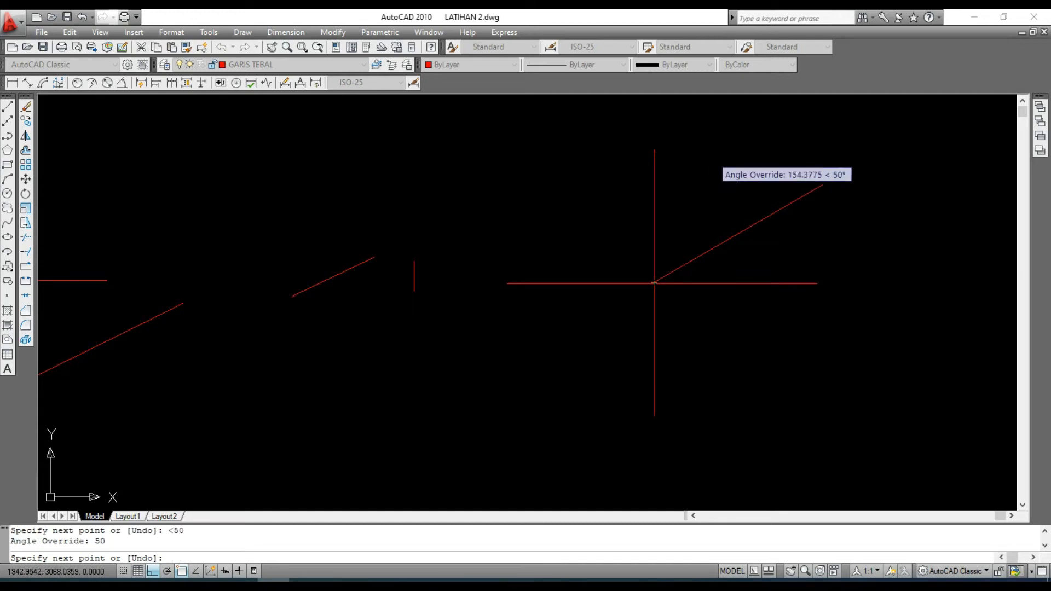
{"action": "scroll", "coordinate": [638, 265], "scroll_direction": "down", "scroll_amount": 1}
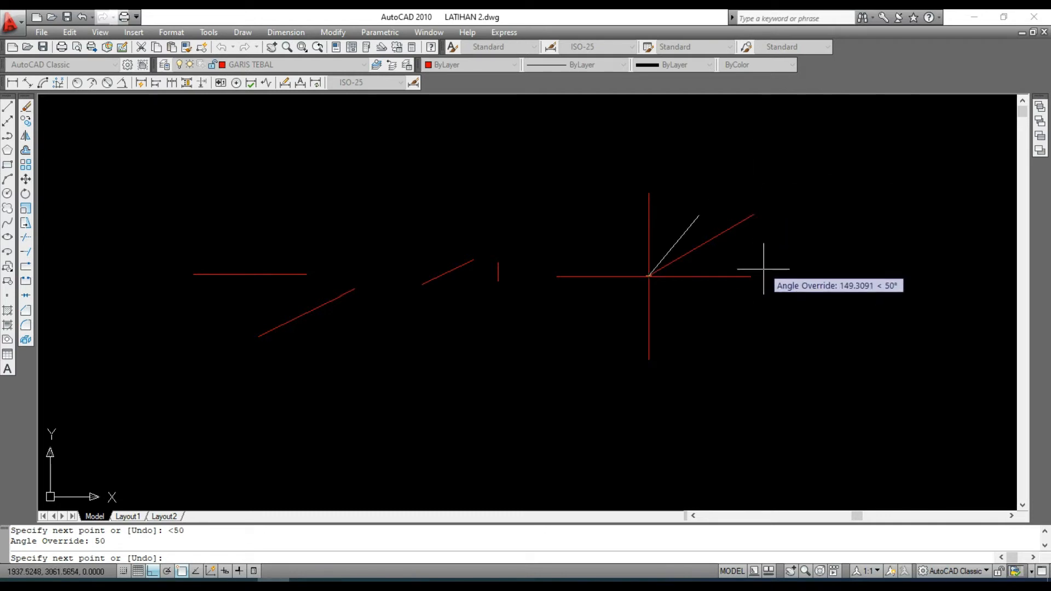
{"action": "left_click", "coordinate": [742, 165]}
{"action": "right_click", "coordinate": [789, 166]}
{"action": "left_click", "coordinate": [812, 171]}
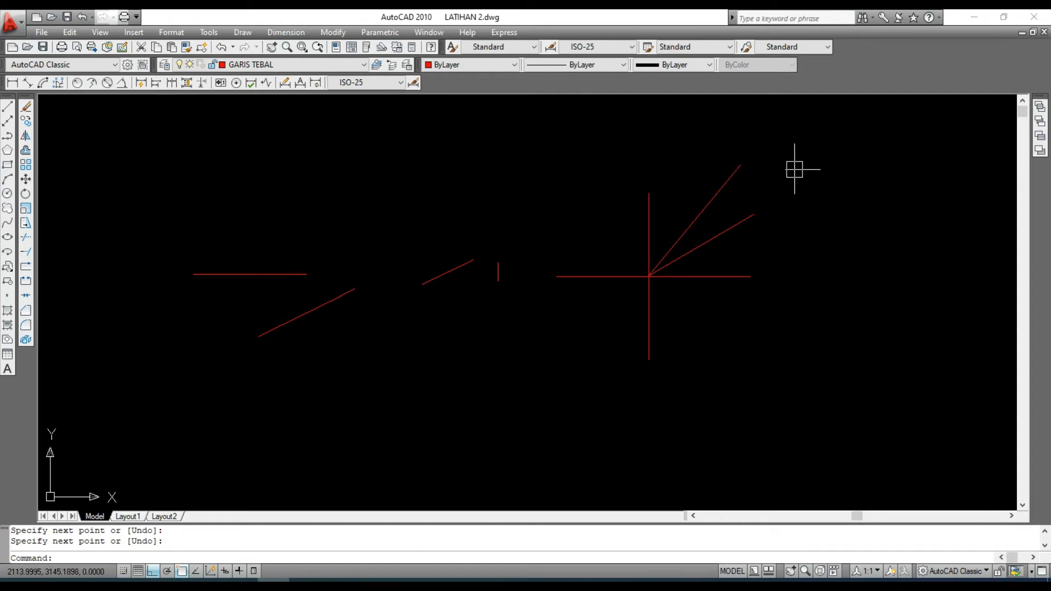
Draw a 100-unit line from the centre of the cross down to the left with angle override <60, and erase it again
{"action": "left_click", "coordinate": [8, 109]}
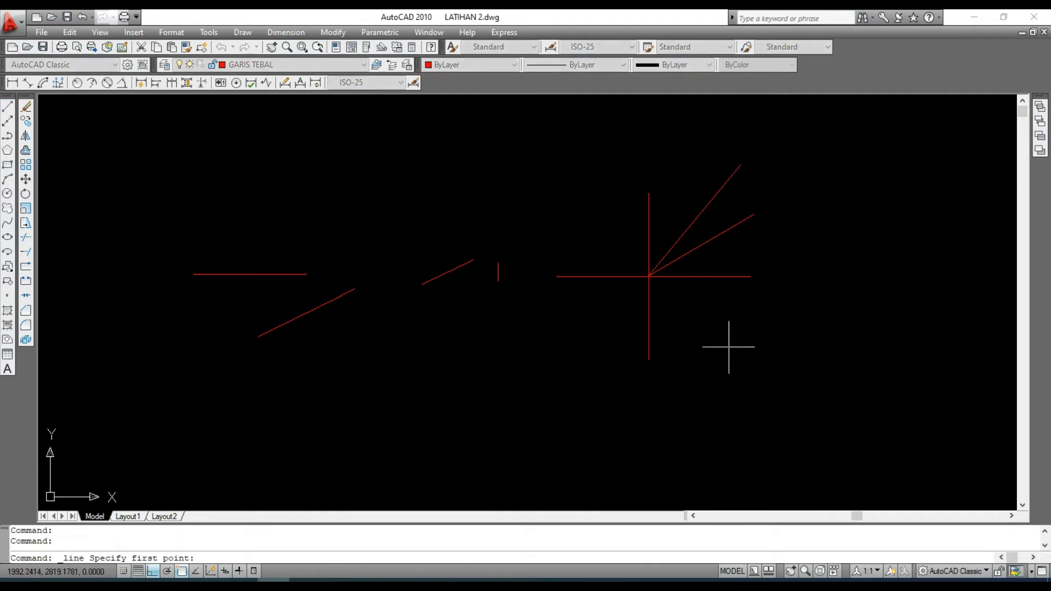
{"action": "left_click", "coordinate": [649, 276]}
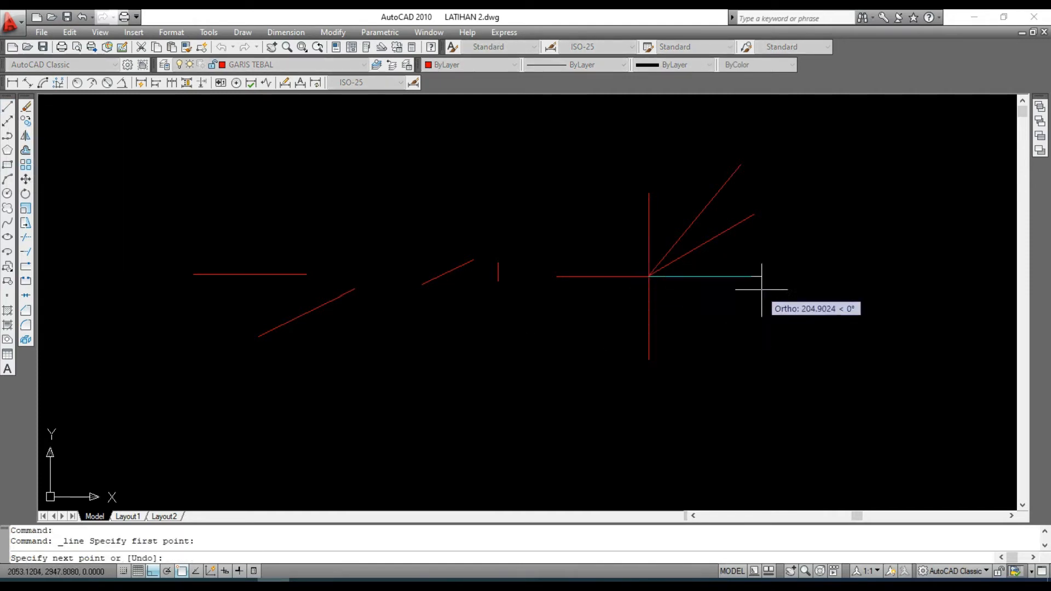
{"action": "type", "text": "<"}
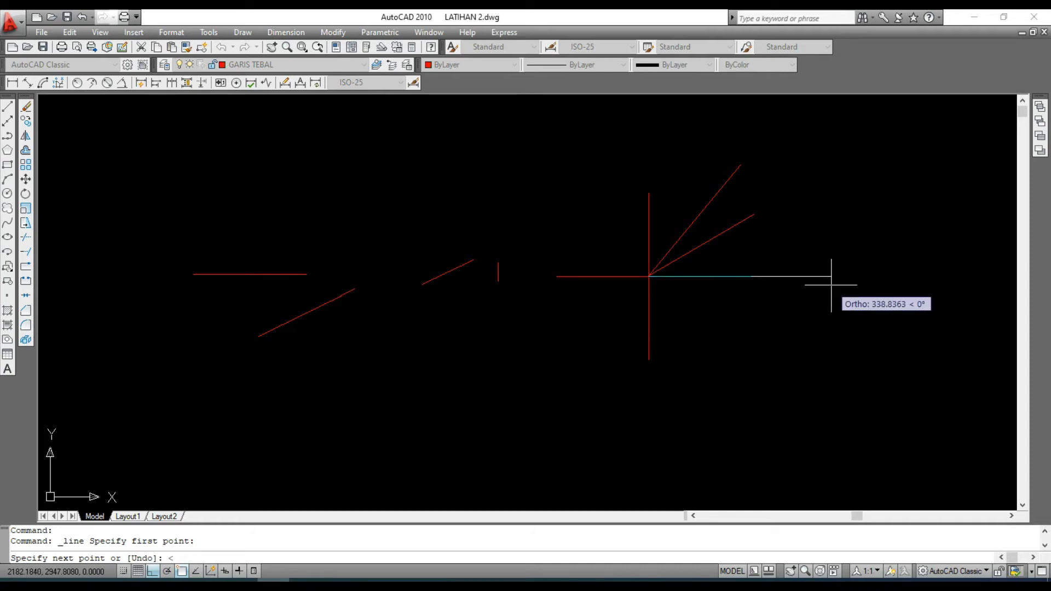
{"action": "type", "text": "60"}
{"action": "key", "text": "Return"}
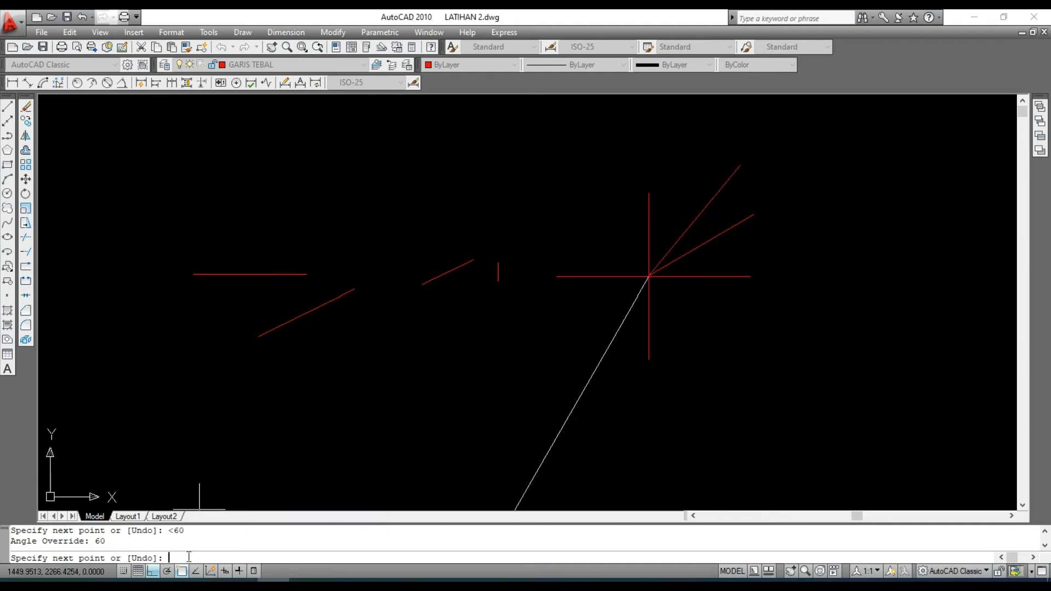
{"action": "type", "text": "00"}
{"action": "key", "text": "Return"}
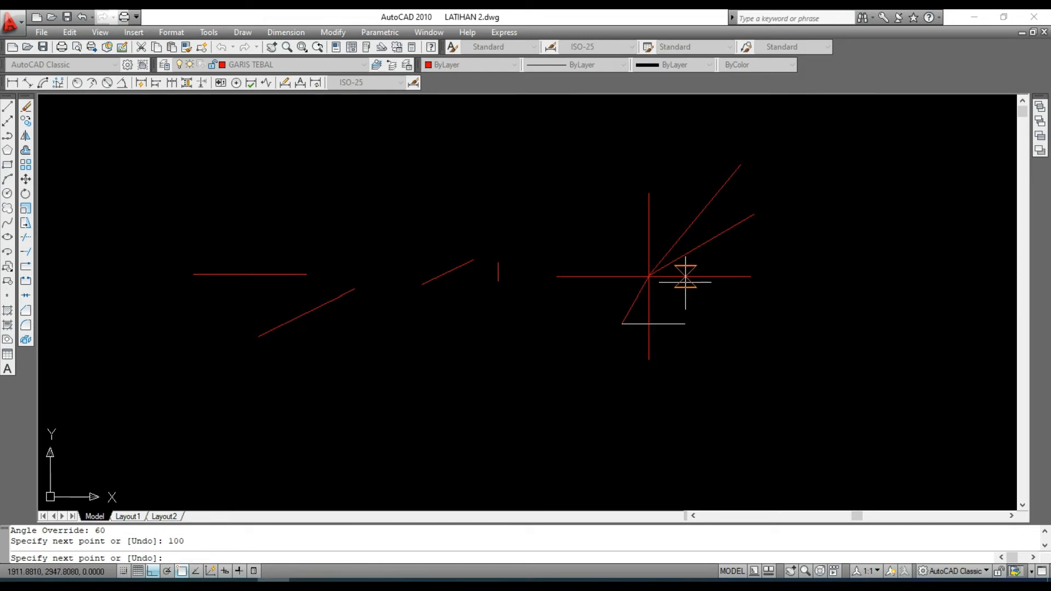
{"action": "key", "text": "Escape"}
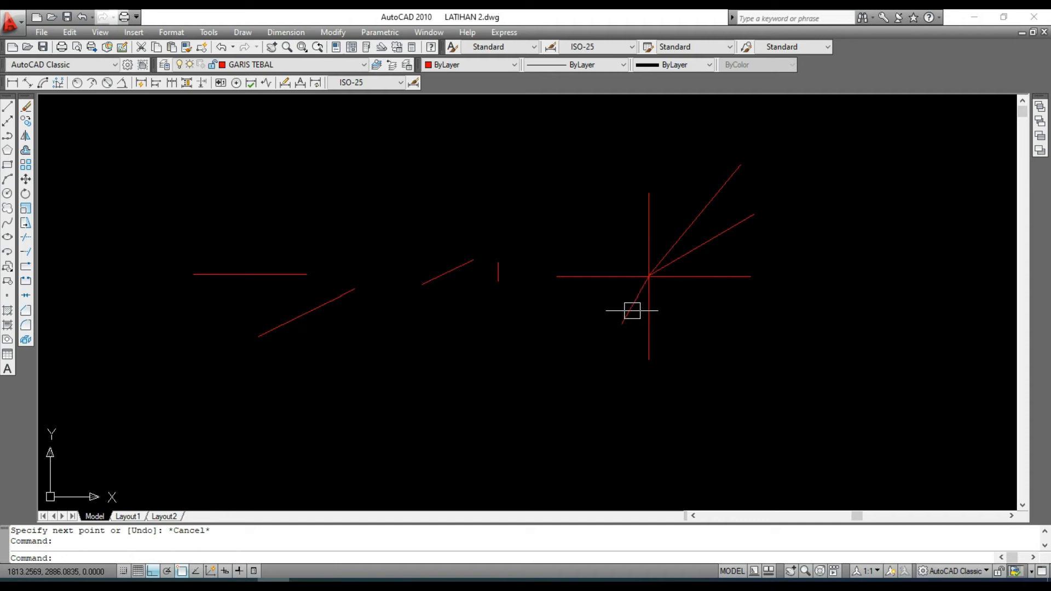
{"action": "left_click", "coordinate": [633, 311]}
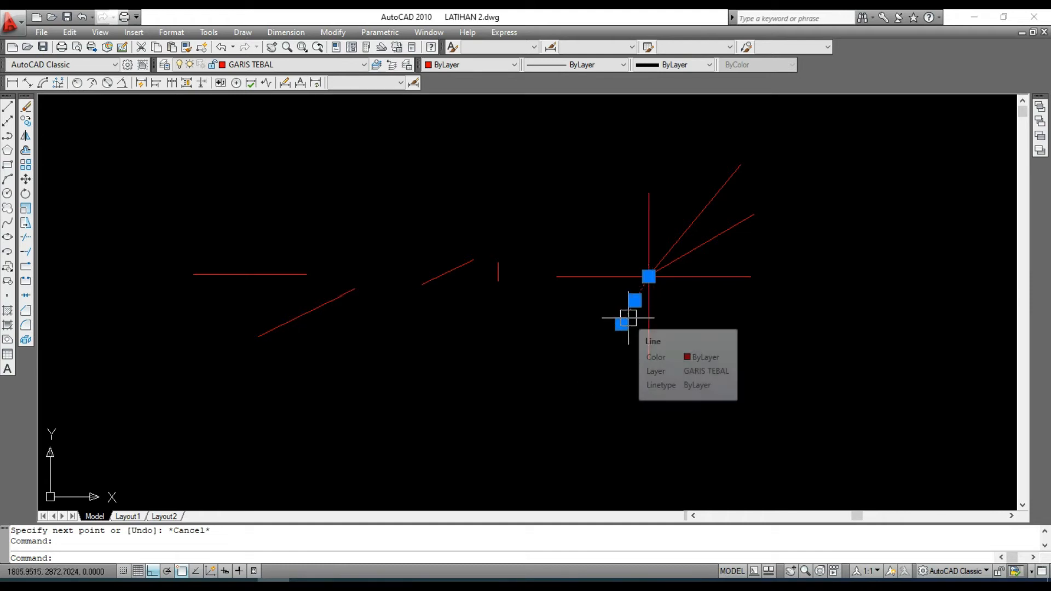
{"action": "key", "text": "Delete"}
Draw a 90-unit line from the centre of the cross up to the right with an angle override of <60
{"action": "left_click", "coordinate": [8, 107]}
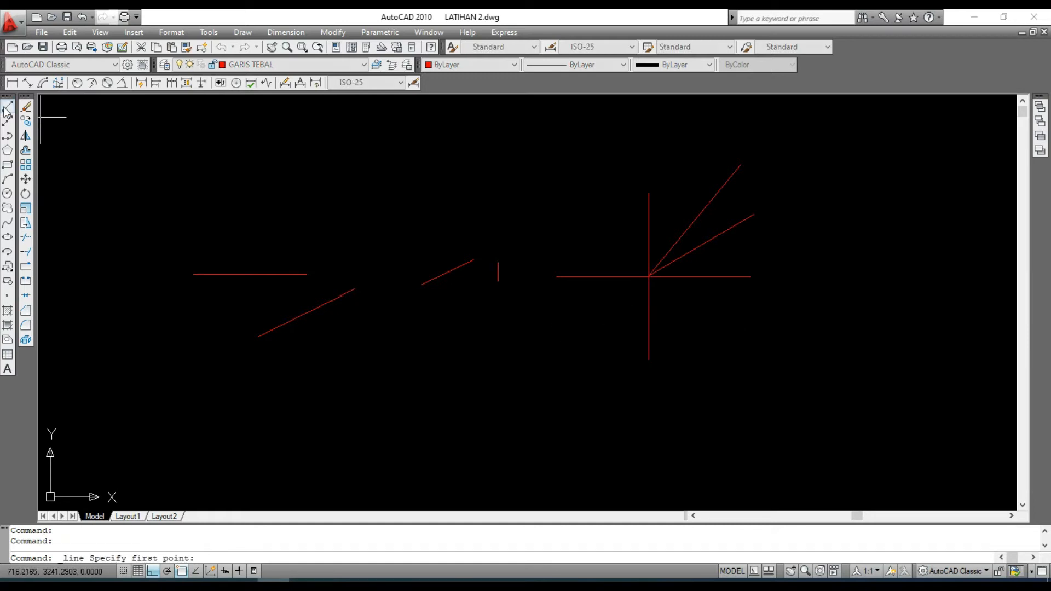
{"action": "left_click", "coordinate": [649, 276]}
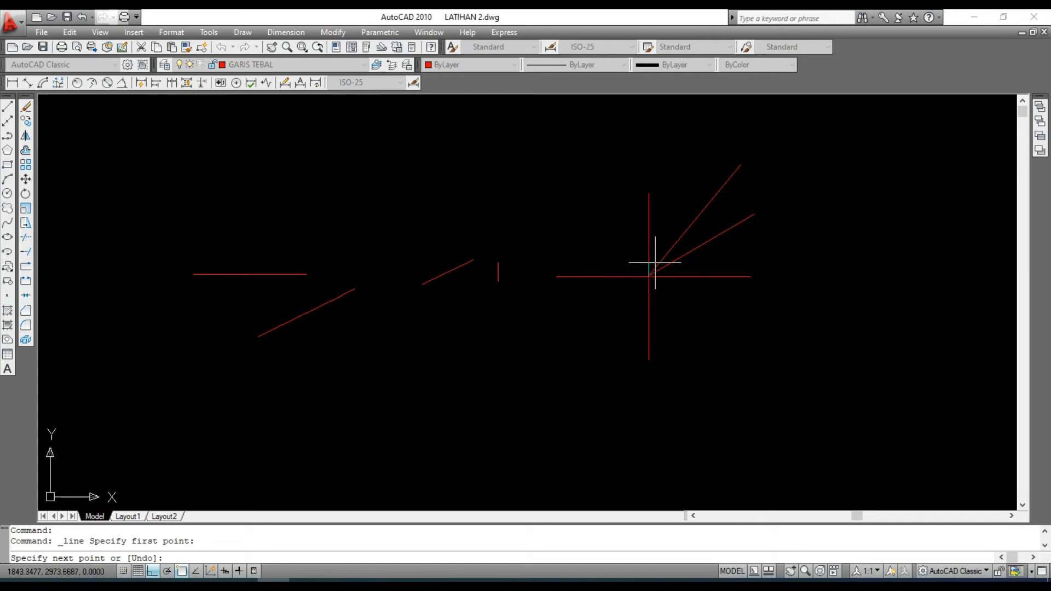
{"action": "type", "text": "<"}
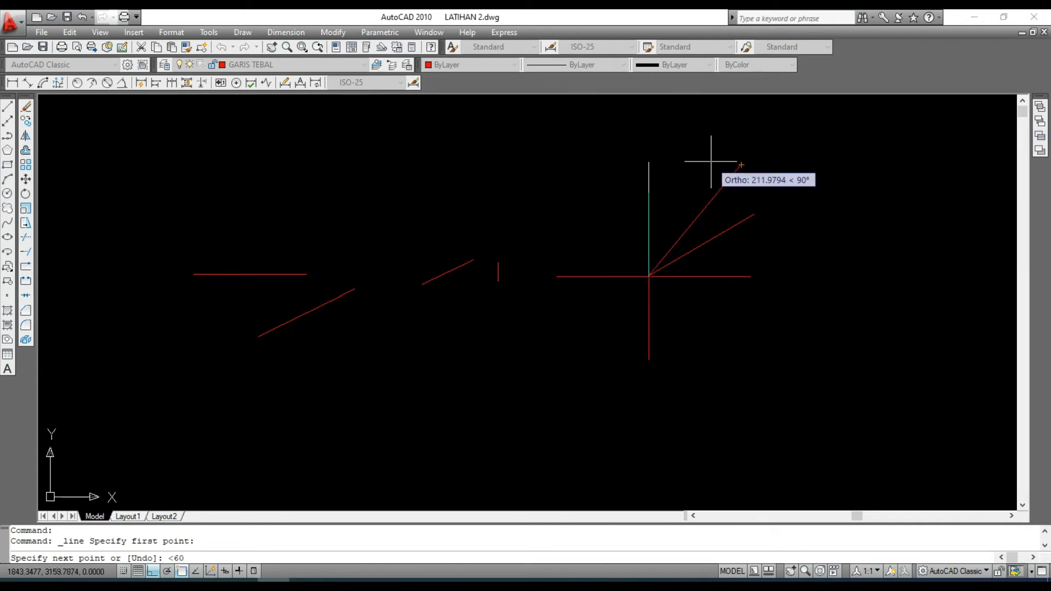
{"action": "type", "text": "60"}
{"action": "key", "text": "Return"}
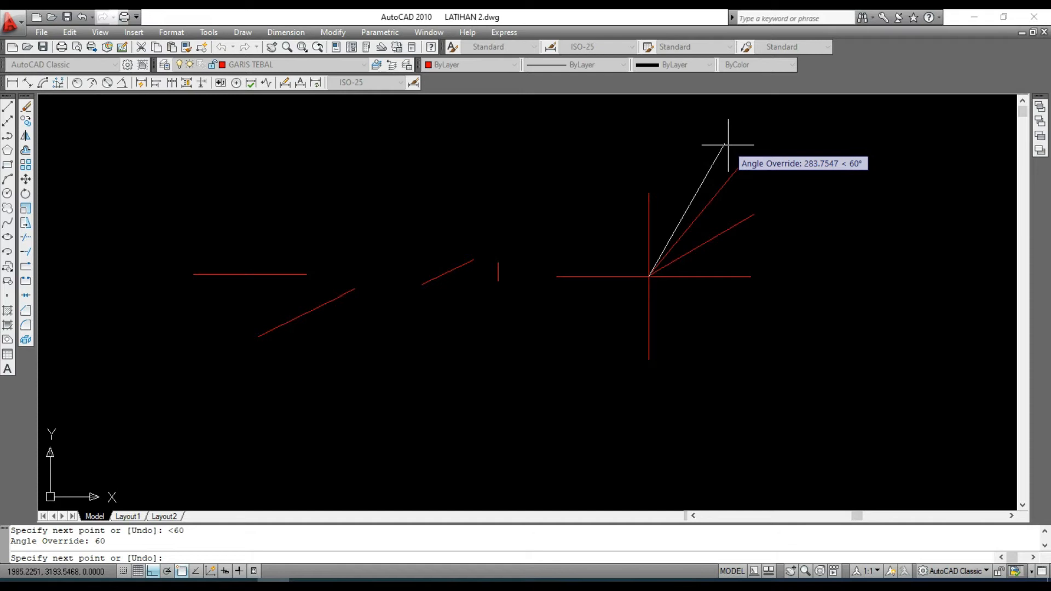
{"action": "type", "text": "90"}
{"action": "key", "text": "Return"}
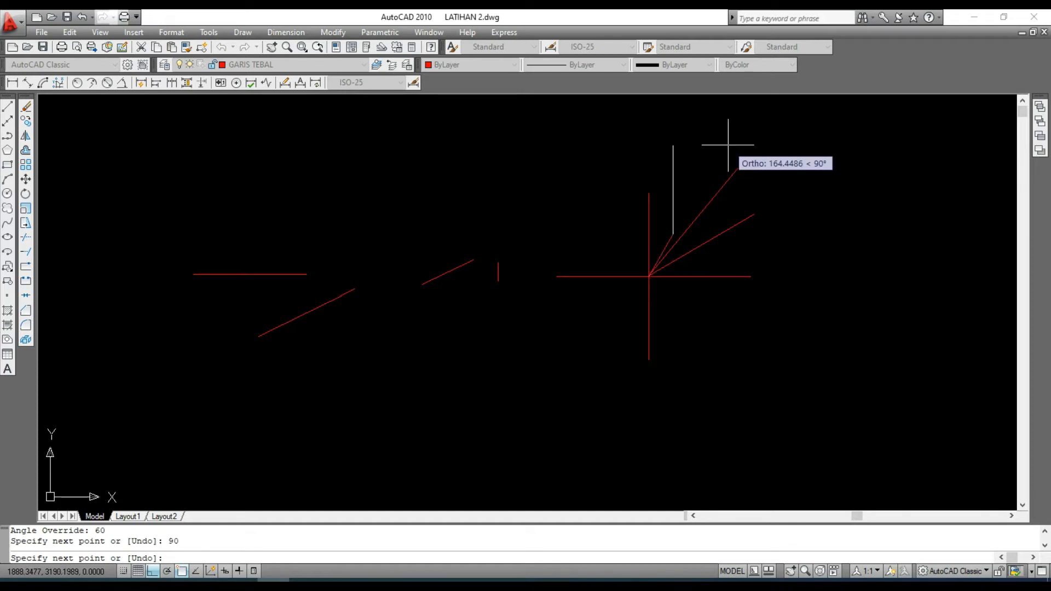
Erase the three slanted lines at 50, 30 and 60 degrees, leaving only the horizontal and vertical lines of the cross
{"action": "key", "text": "Return"}
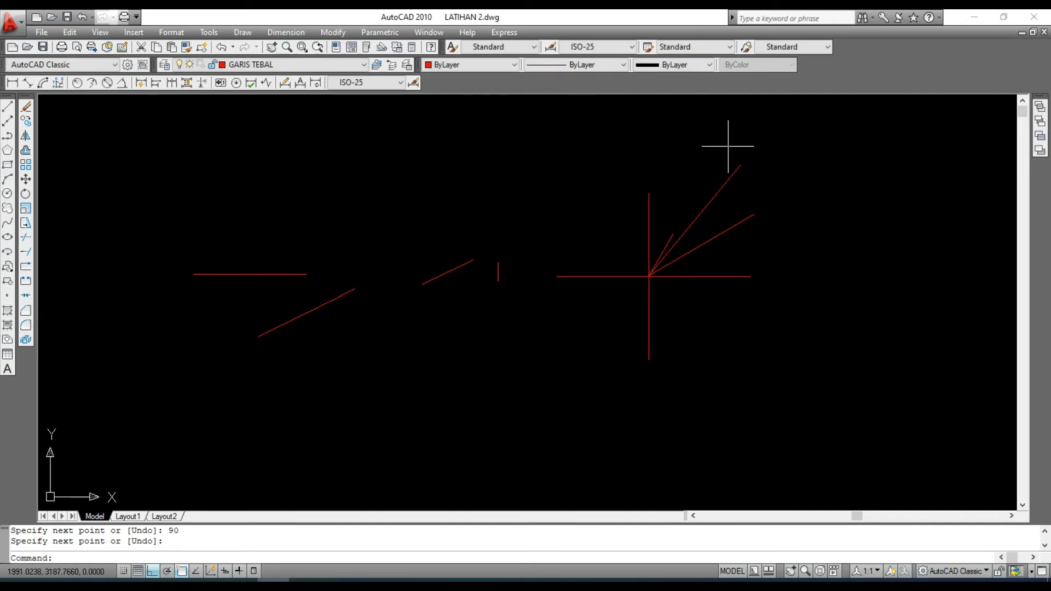
{"action": "scroll", "coordinate": [673, 270], "scroll_direction": "up", "scroll_amount": 1}
{"action": "left_click", "coordinate": [696, 214]}
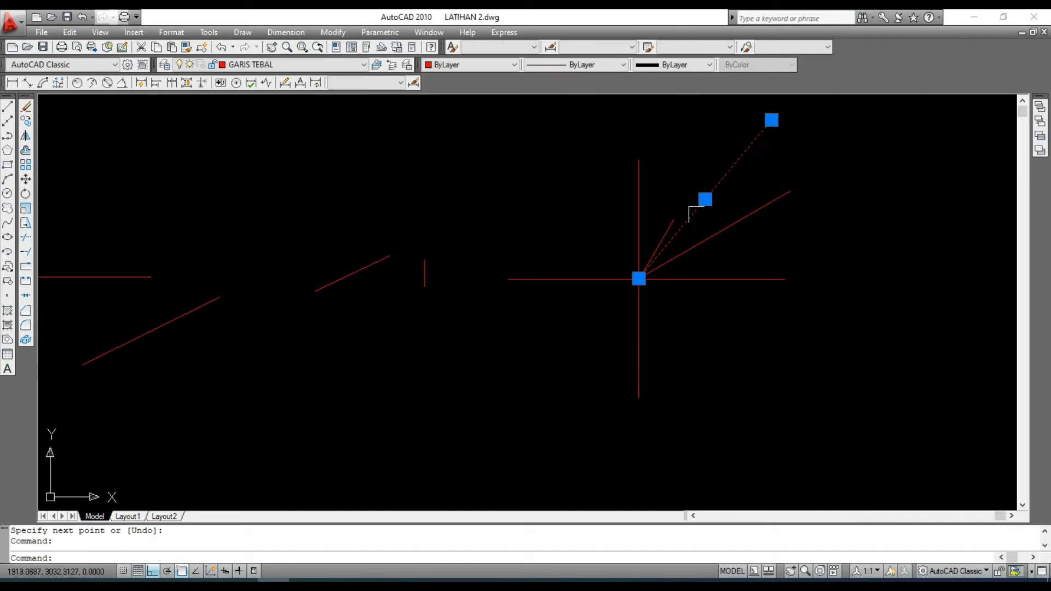
{"action": "key", "text": "Delete"}
{"action": "left_click", "coordinate": [713, 235]}
{"action": "key", "text": "Delete"}
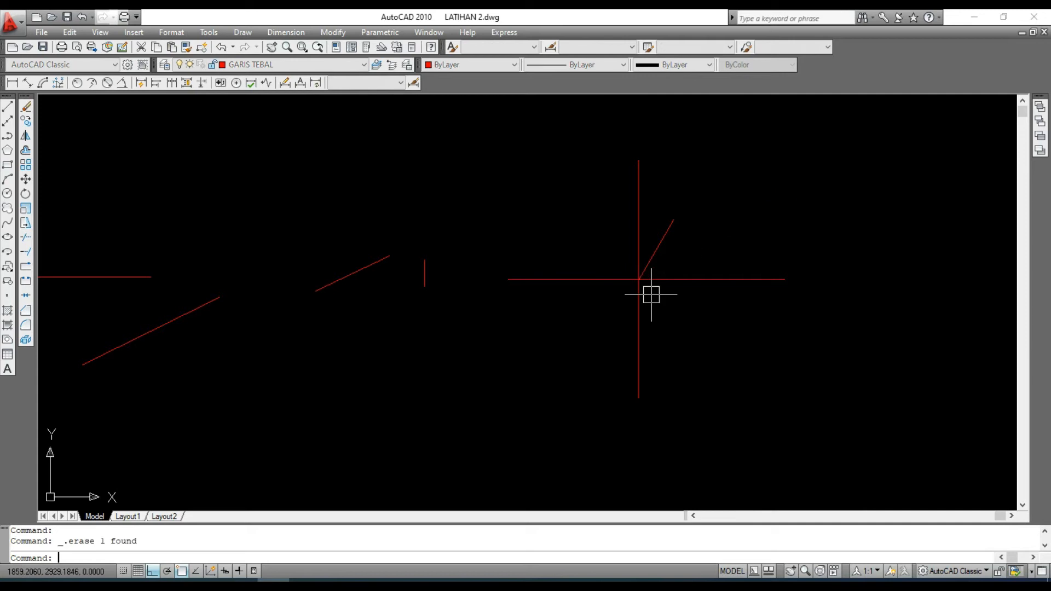
{"action": "scroll", "coordinate": [662, 256], "scroll_direction": "up", "scroll_amount": 3}
{"action": "scroll", "coordinate": [614, 208], "scroll_direction": "down", "scroll_amount": 2}
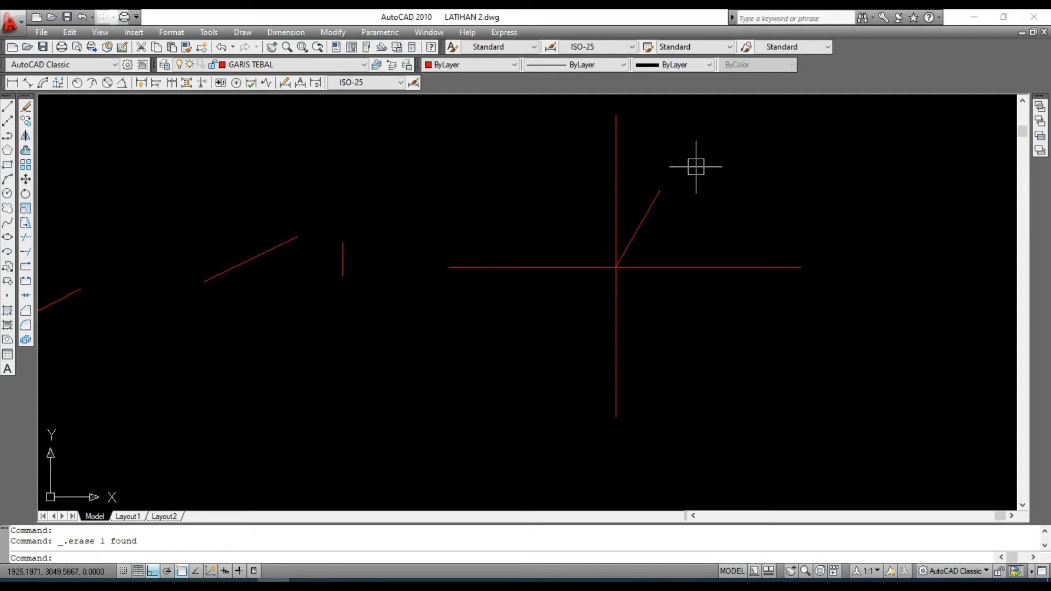
{"action": "left_click", "coordinate": [646, 214]}
{"action": "key", "text": "Delete"}
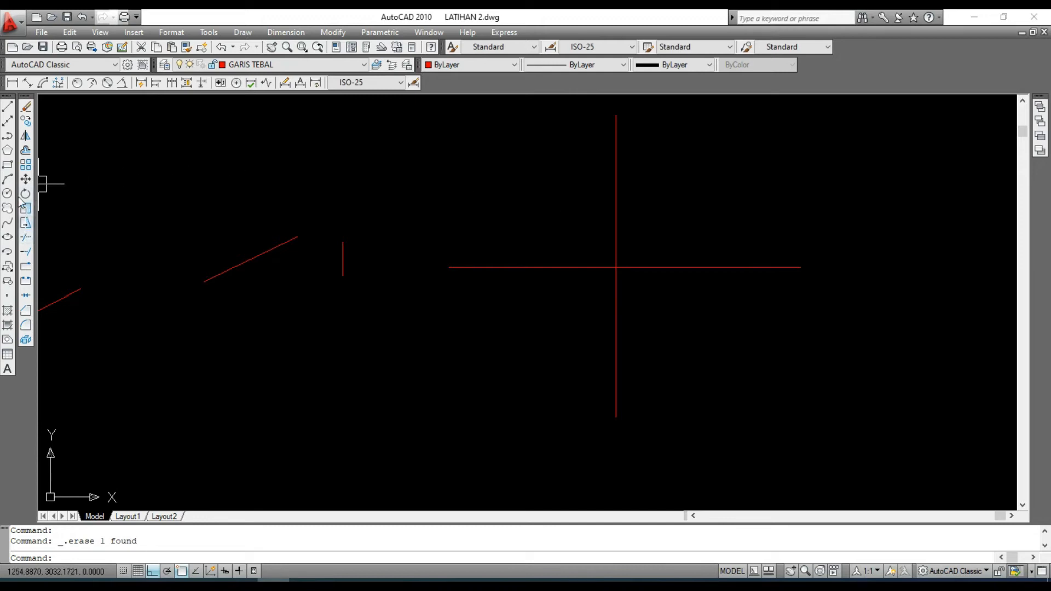
Draw a 100-unit line from the centre of the cross up to the right with Ortho off and angle override <45
{"action": "left_click", "coordinate": [7, 106]}
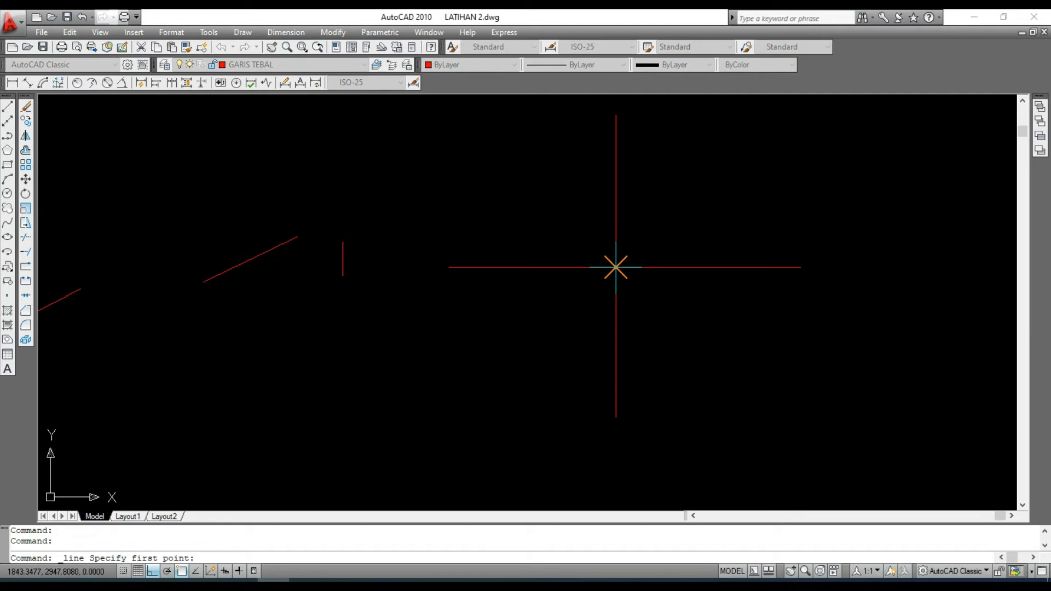
{"action": "left_click", "coordinate": [616, 268]}
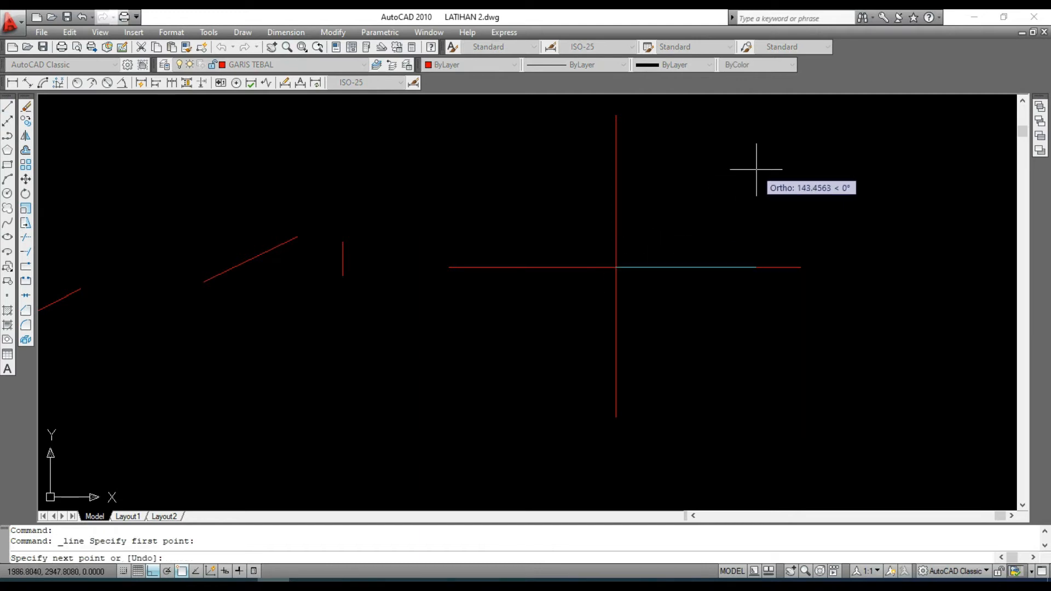
{"action": "key", "text": "F8"}
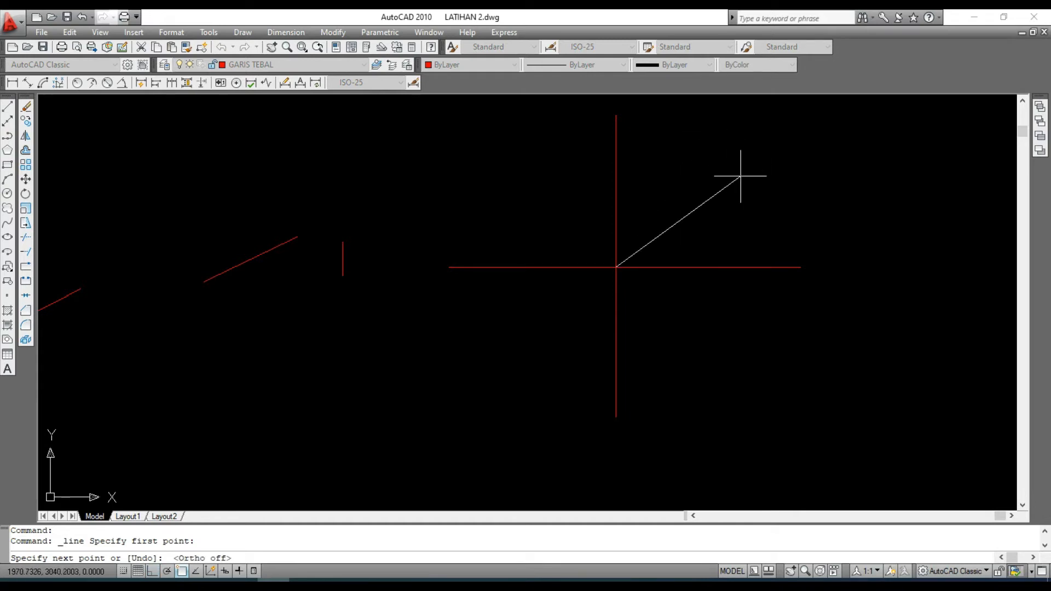
{"action": "type", "text": "<45"}
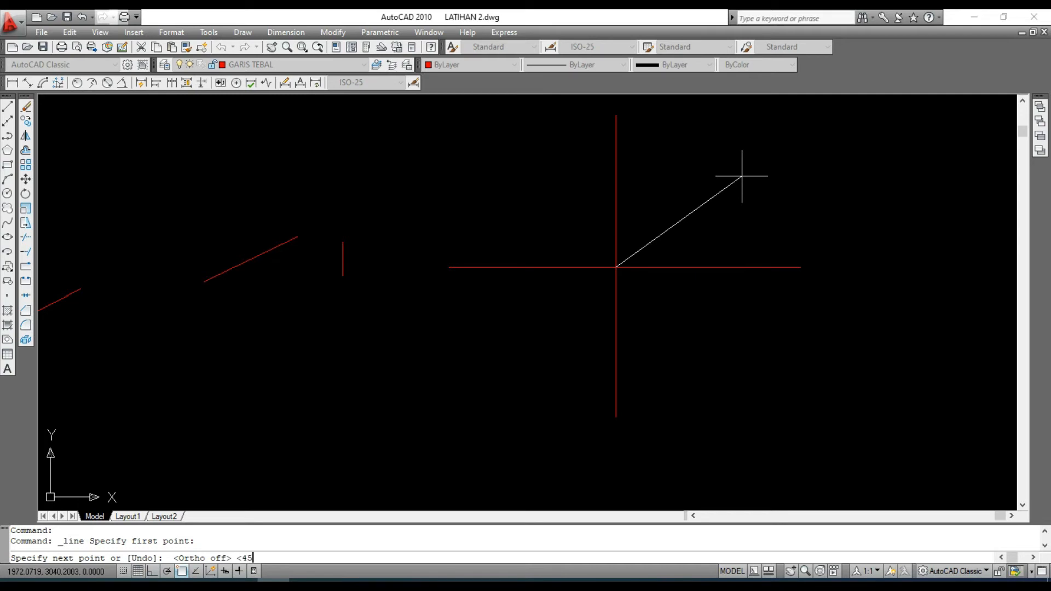
{"action": "key", "text": "Return"}
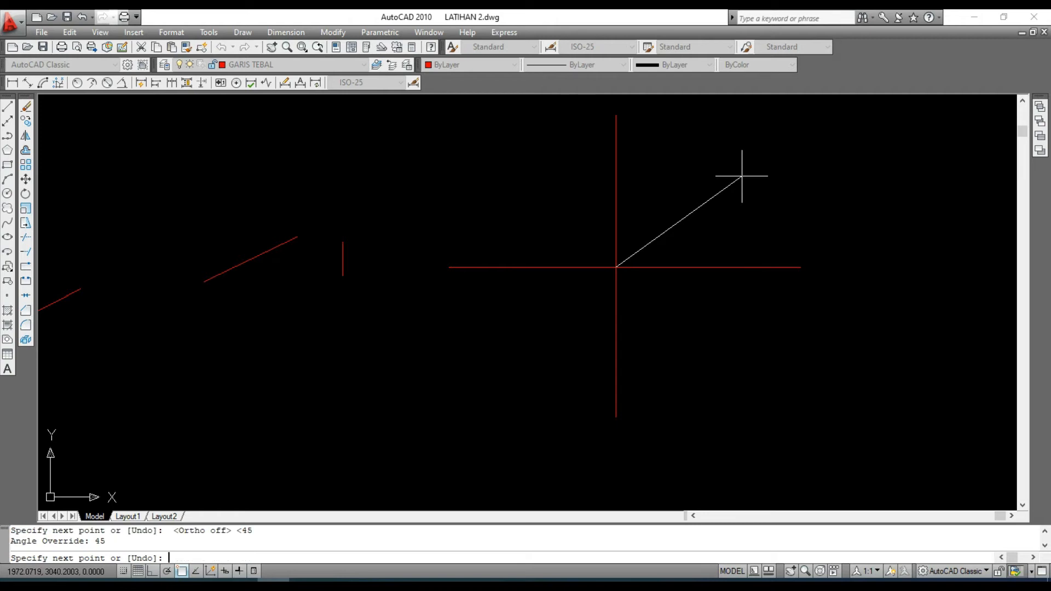
{"action": "type", "text": "100"}
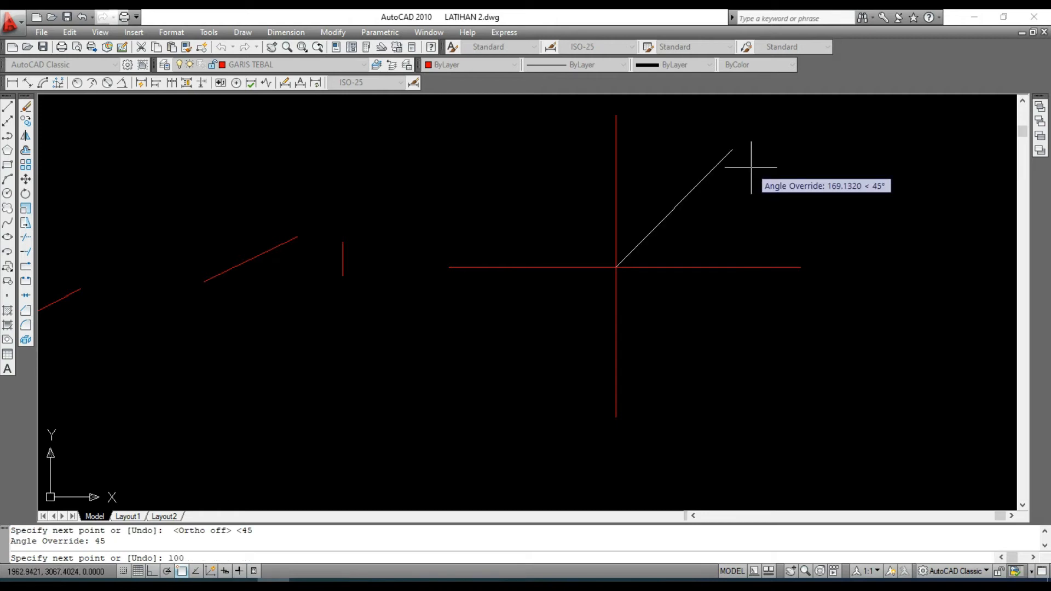
{"action": "key", "text": "Return"}
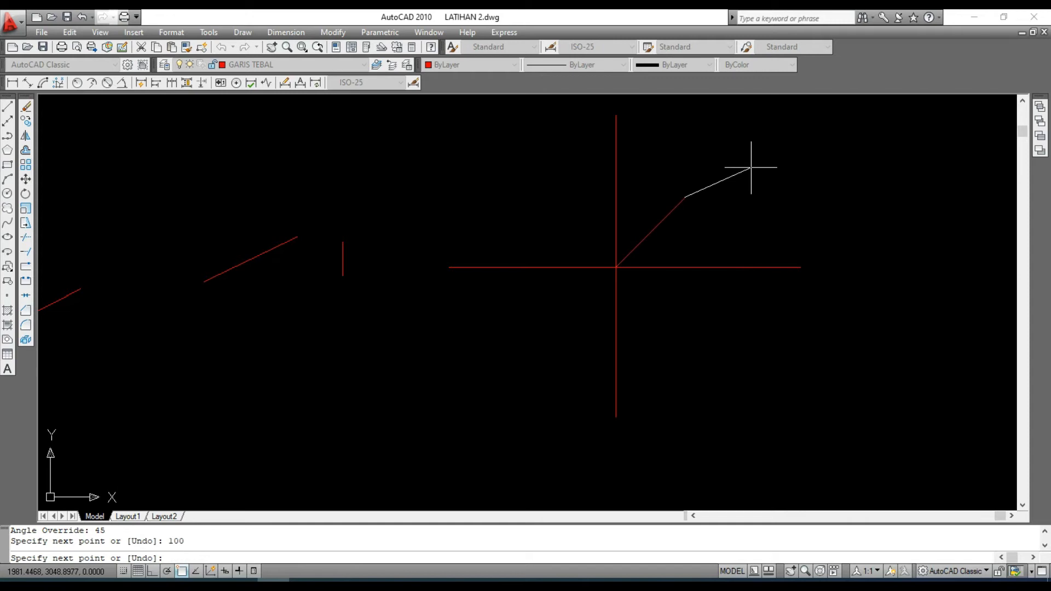
{"action": "key", "text": "Return"}
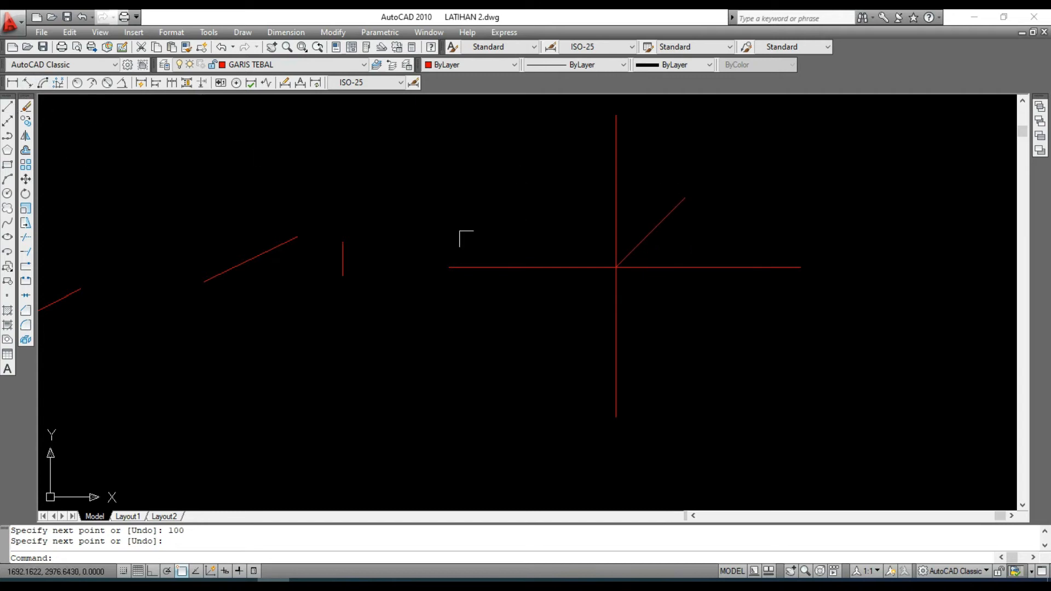
Add an angular dimension between the slanted line and the cross's horizontal line, placing its arc near the slanted line's upper end
{"action": "left_click", "coordinate": [123, 84]}
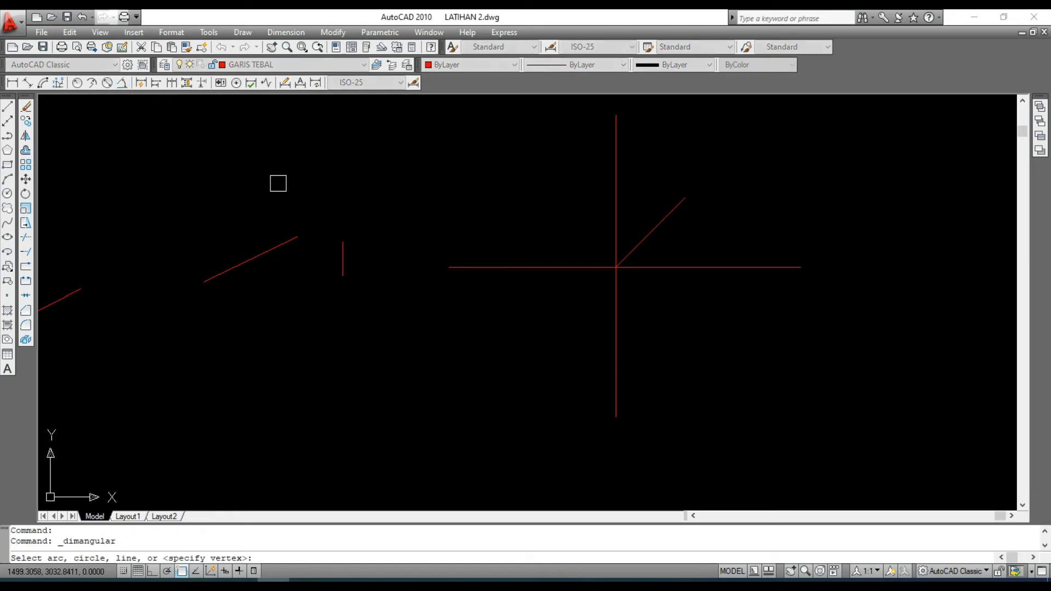
{"action": "left_click", "coordinate": [660, 225]}
{"action": "left_click", "coordinate": [686, 267]}
{"action": "scroll", "coordinate": [692, 252], "scroll_direction": "up", "scroll_amount": 5}
{"action": "scroll", "coordinate": [734, 216], "scroll_direction": "down", "scroll_amount": 2}
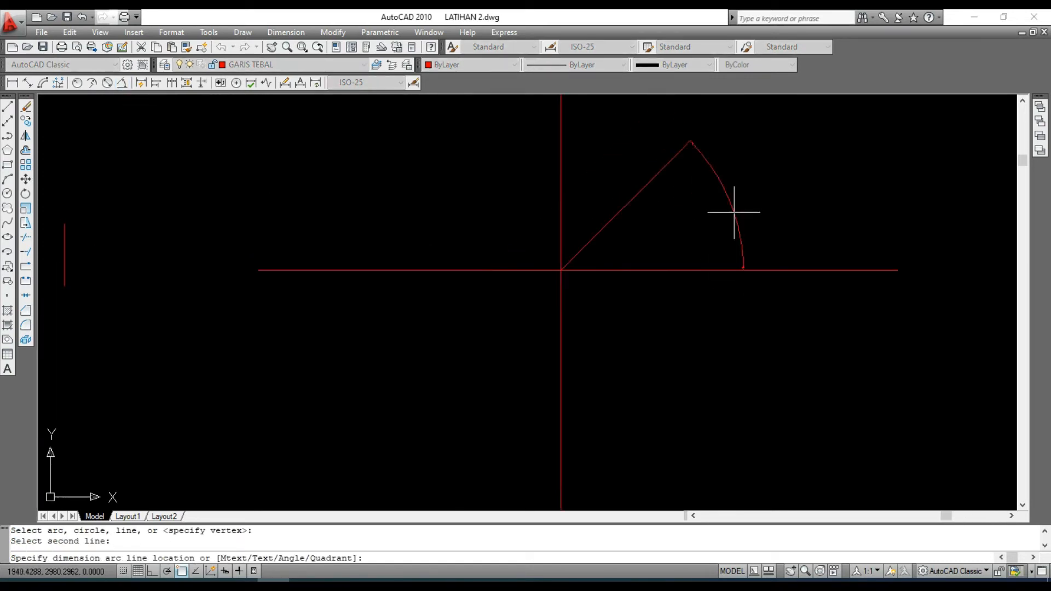
{"action": "scroll", "coordinate": [734, 212], "scroll_direction": "up", "scroll_amount": 2}
{"action": "left_click", "coordinate": [732, 210]}
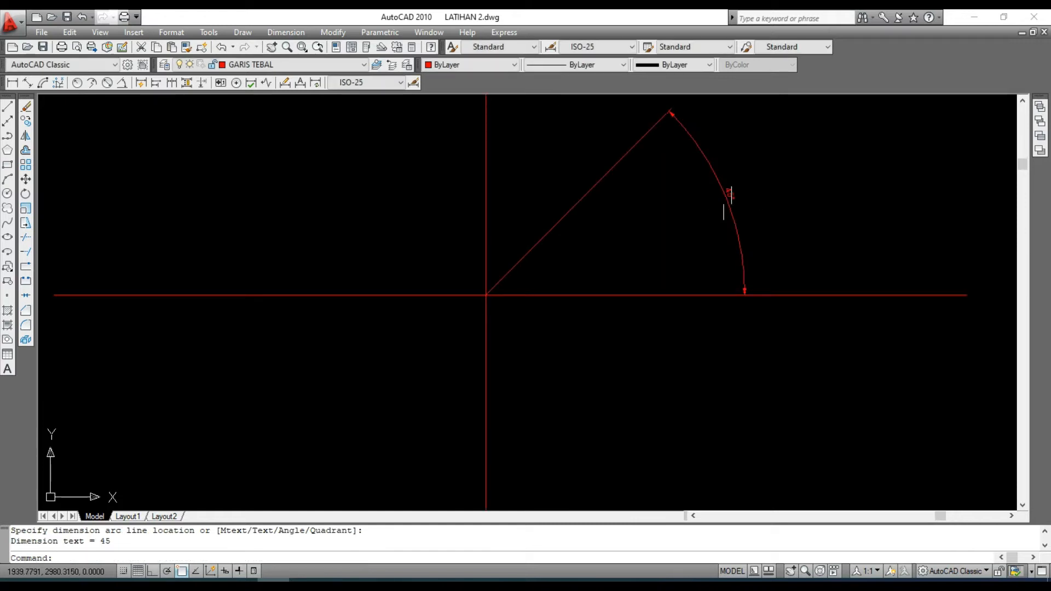
{"action": "scroll", "coordinate": [744, 247], "scroll_direction": "down", "scroll_amount": 2}
{"action": "scroll", "coordinate": [739, 251], "scroll_direction": "up", "scroll_amount": 2}
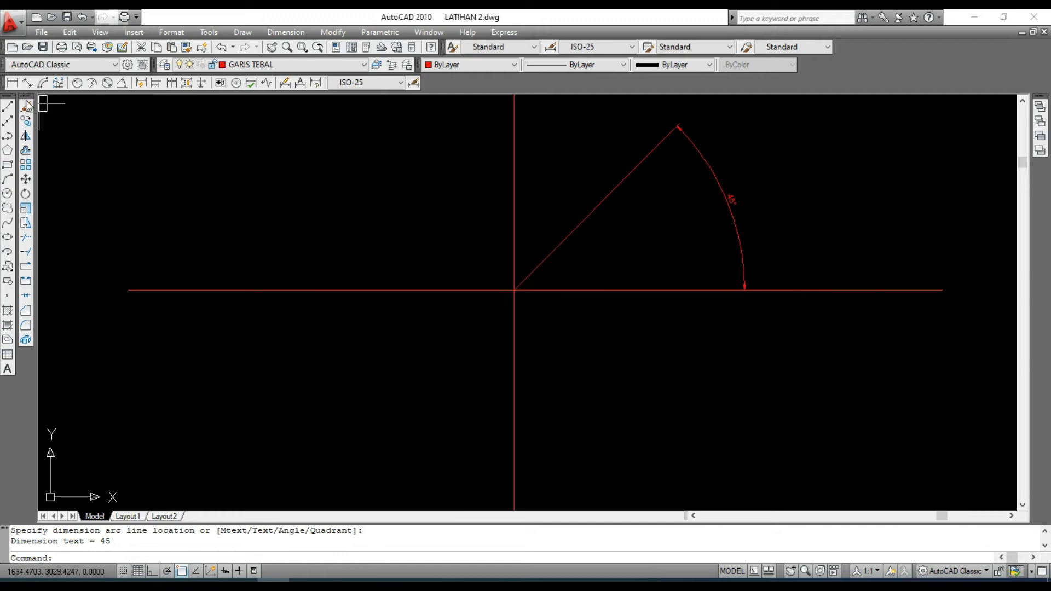
Add an aligned dimension along the slanted line from the cross's centre to its upper end, placed just below the line
{"action": "left_click", "coordinate": [28, 82]}
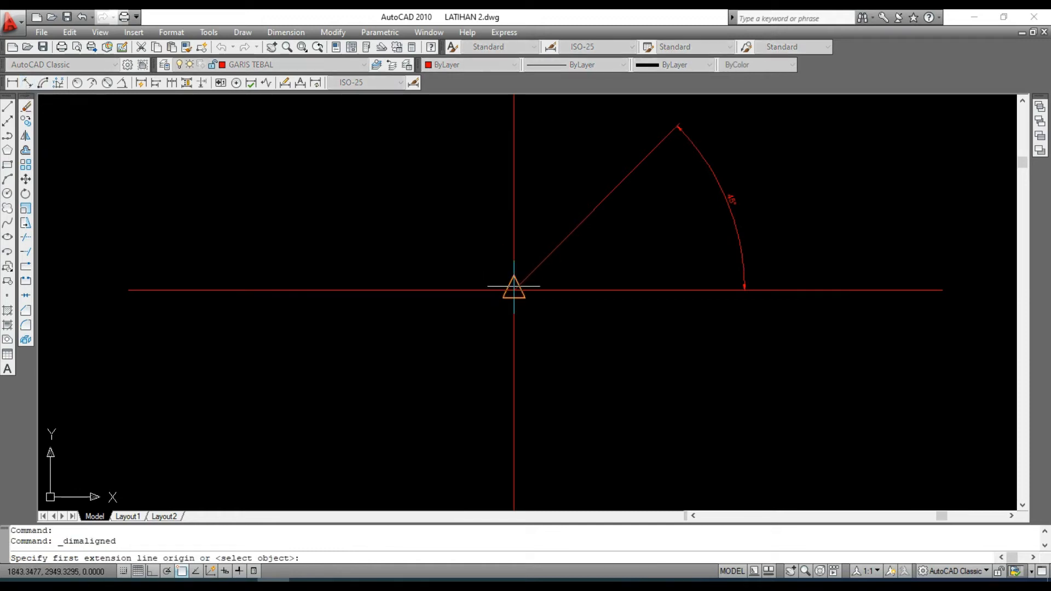
{"action": "scroll", "coordinate": [514, 286], "scroll_direction": "up", "scroll_amount": 2}
{"action": "left_click", "coordinate": [525, 273]}
{"action": "scroll", "coordinate": [512, 281], "scroll_direction": "down", "scroll_amount": 2}
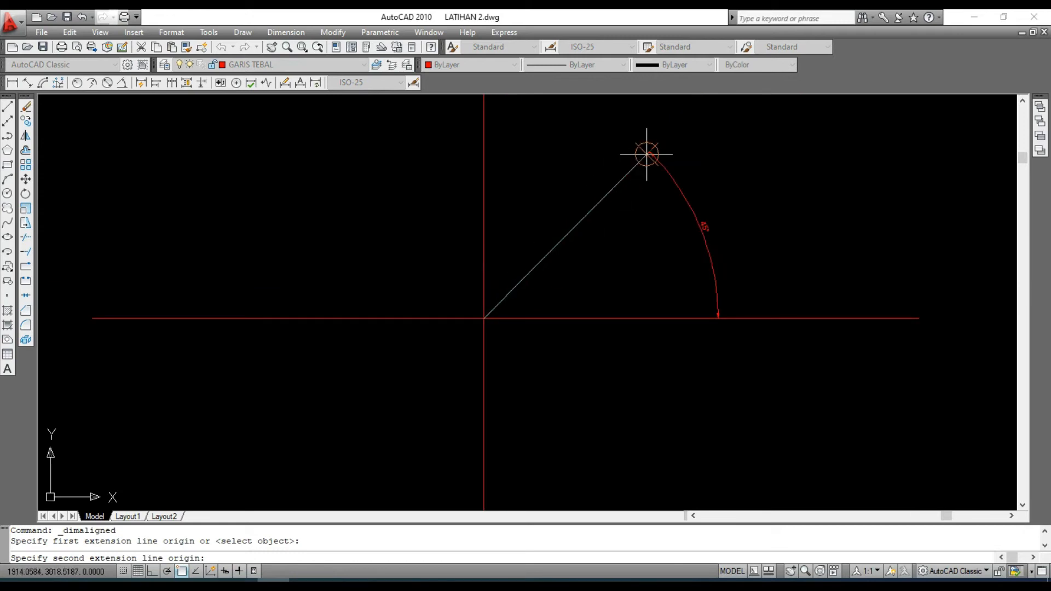
{"action": "scroll", "coordinate": [647, 154], "scroll_direction": "up", "scroll_amount": 3}
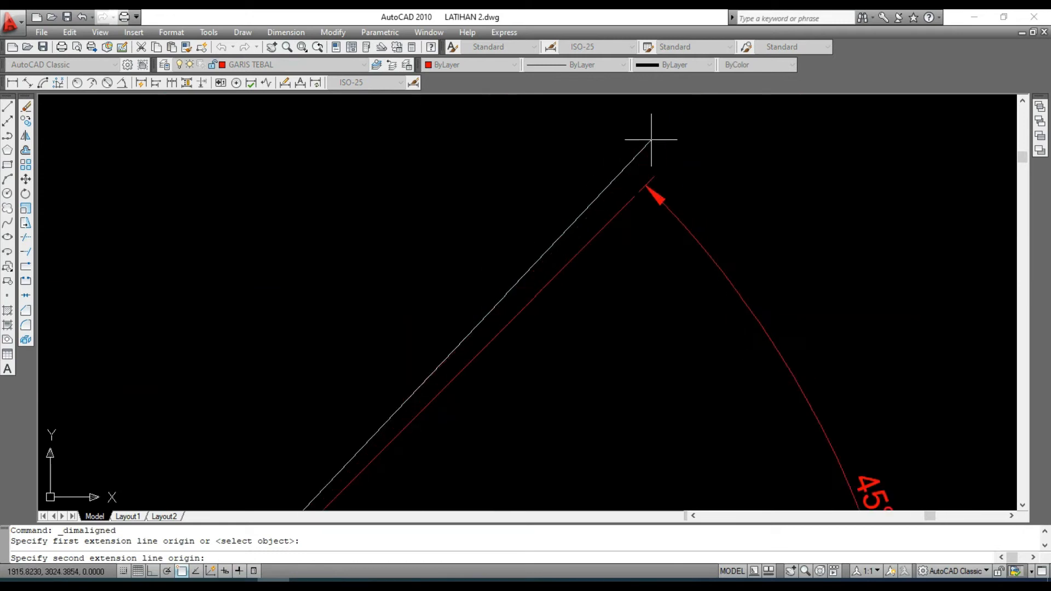
{"action": "left_click", "coordinate": [639, 192]}
{"action": "scroll", "coordinate": [652, 195], "scroll_direction": "down", "scroll_amount": 3}
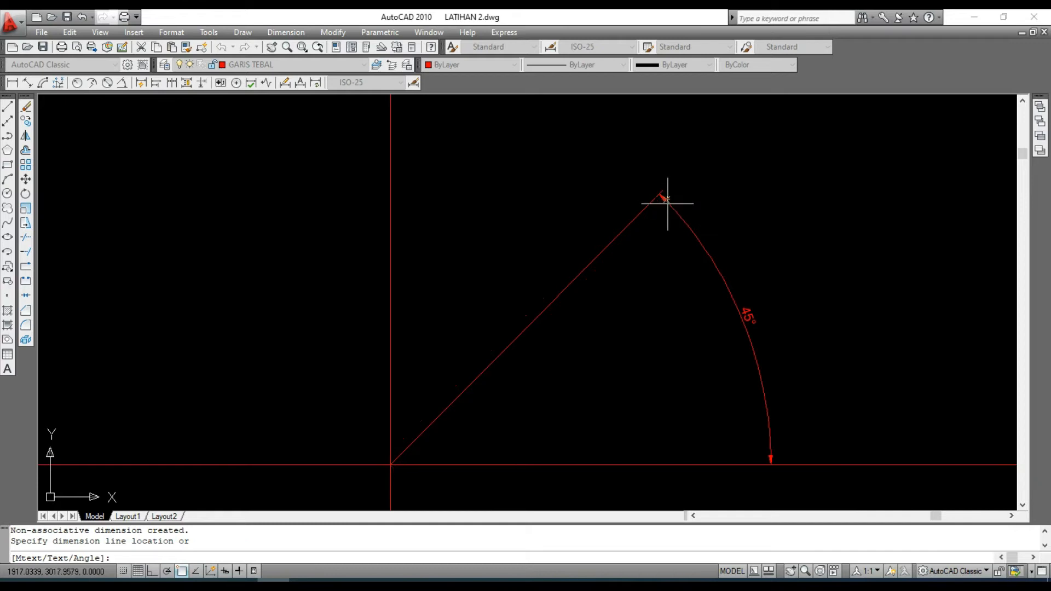
{"action": "left_click", "coordinate": [606, 316]}
{"action": "scroll", "coordinate": [608, 235], "scroll_direction": "down", "scroll_amount": 3}
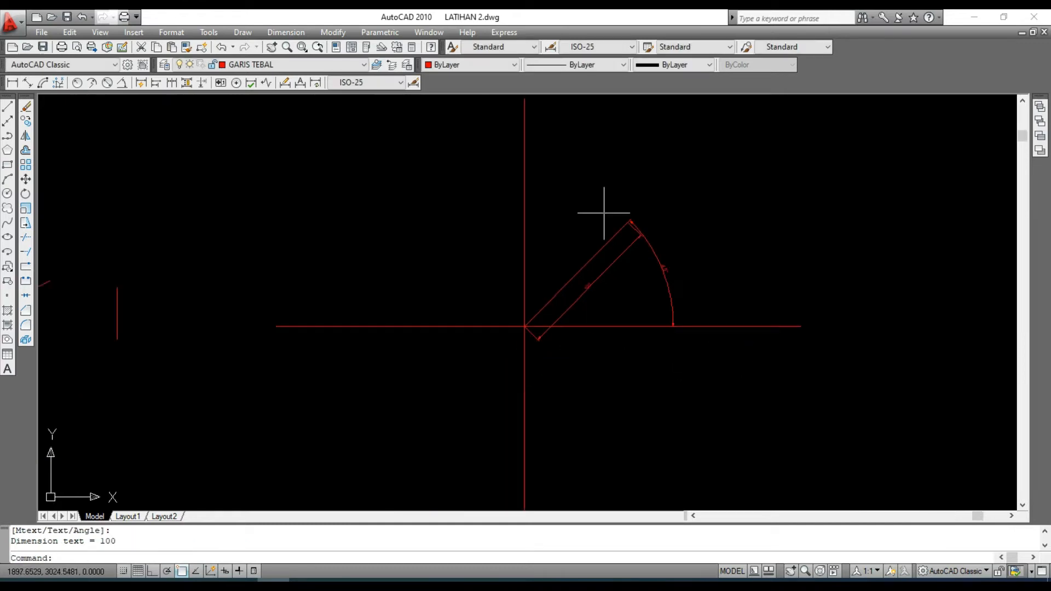
{"action": "scroll", "coordinate": [646, 280], "scroll_direction": "down", "scroll_amount": 3}
{"action": "scroll", "coordinate": [647, 246], "scroll_direction": "up", "scroll_amount": 4}
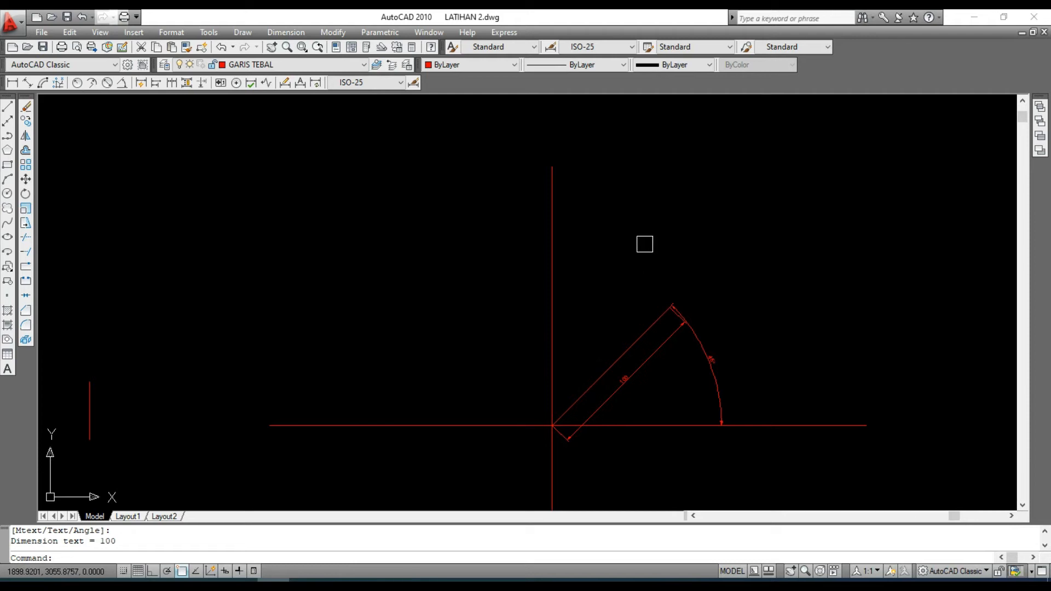
{"action": "scroll", "coordinate": [411, 219], "scroll_direction": "down", "scroll_amount": 1}
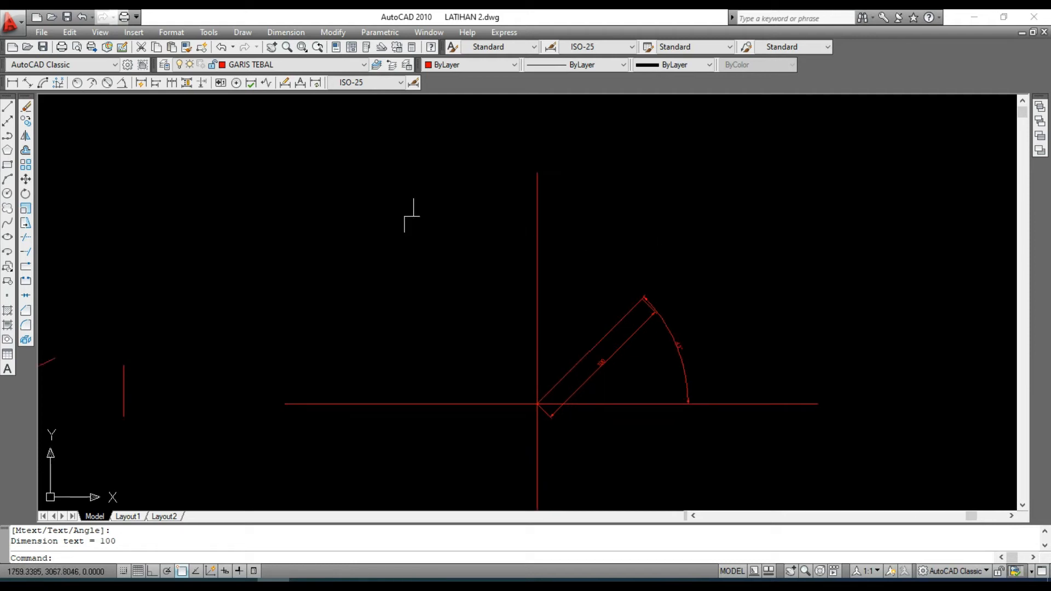
Draw a 50-unit horizontal line with Ortho on in the empty area to the upper right of the cross
{"action": "left_click", "coordinate": [8, 106]}
{"action": "scroll", "coordinate": [222, 172], "scroll_direction": "down", "scroll_amount": 3}
{"action": "scroll", "coordinate": [339, 184], "scroll_direction": "up", "scroll_amount": 2}
{"action": "left_click", "coordinate": [529, 216]}
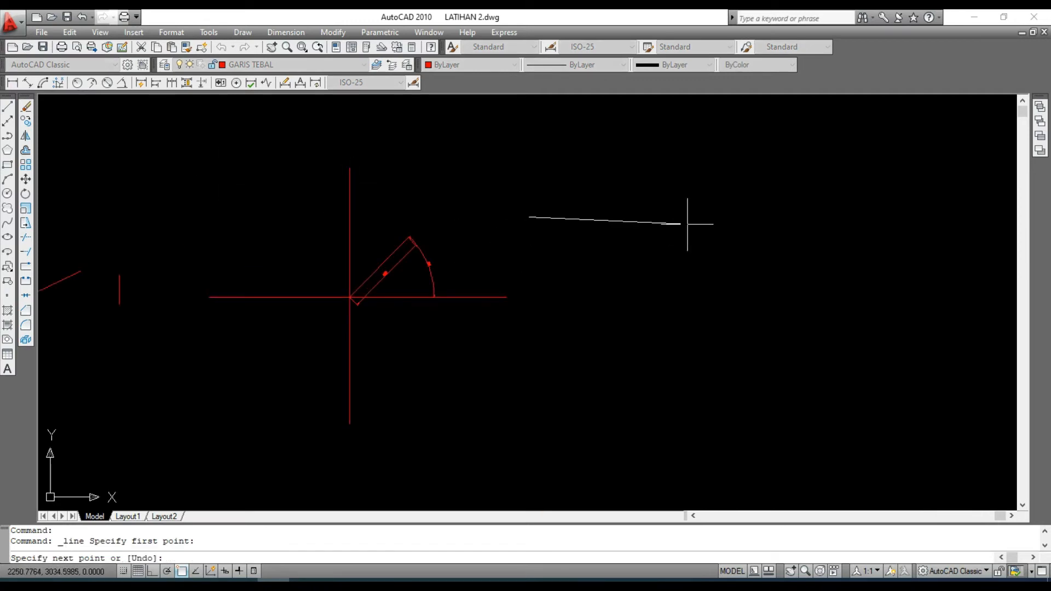
{"action": "key", "text": "F8"}
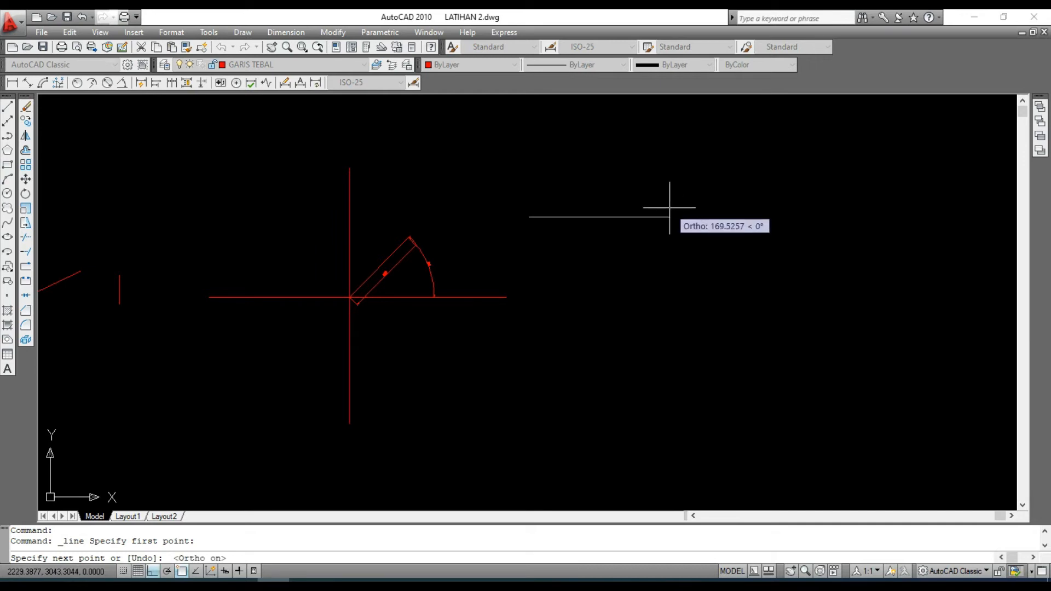
{"action": "type", "text": "50"}
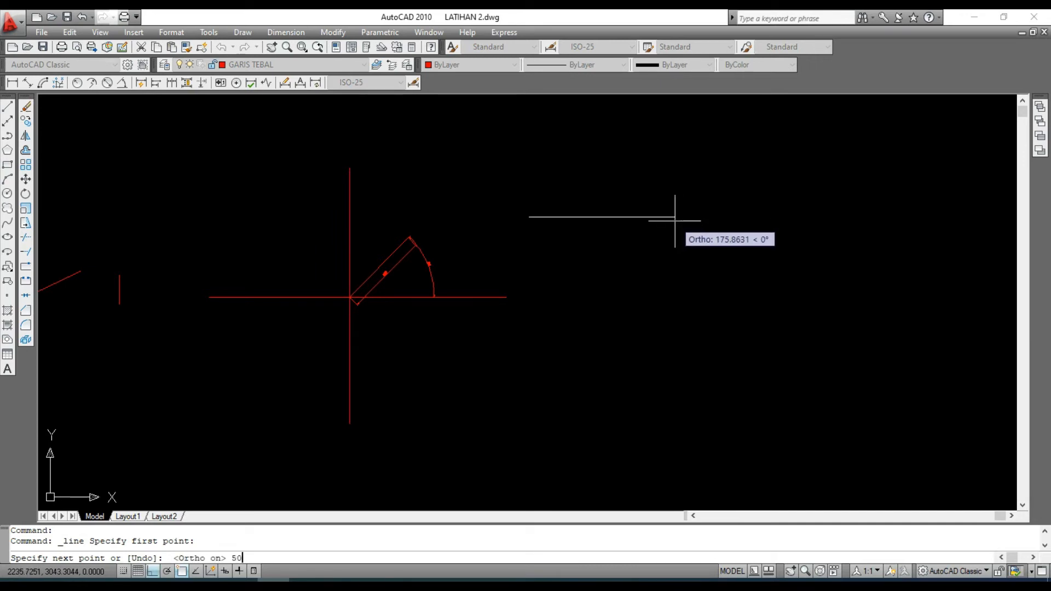
{"action": "key", "text": "Return"}
{"action": "key", "text": "Return"}
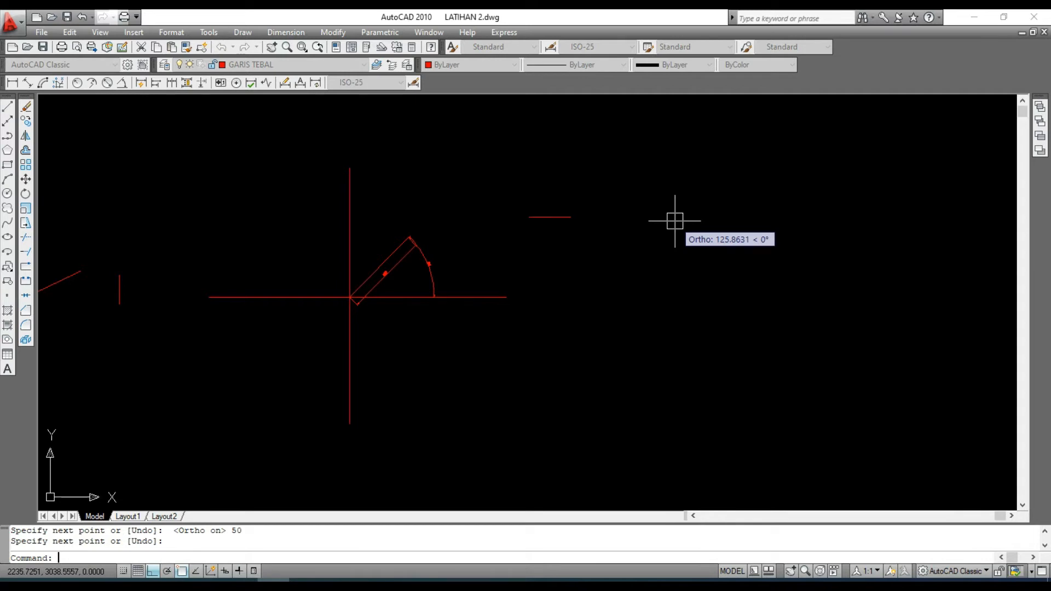
Stretch the right endpoint of the 50-unit line horizontally outward to lengthen the line to nearly double, and deselect it
{"action": "scroll", "coordinate": [542, 204], "scroll_direction": "up", "scroll_amount": 5}
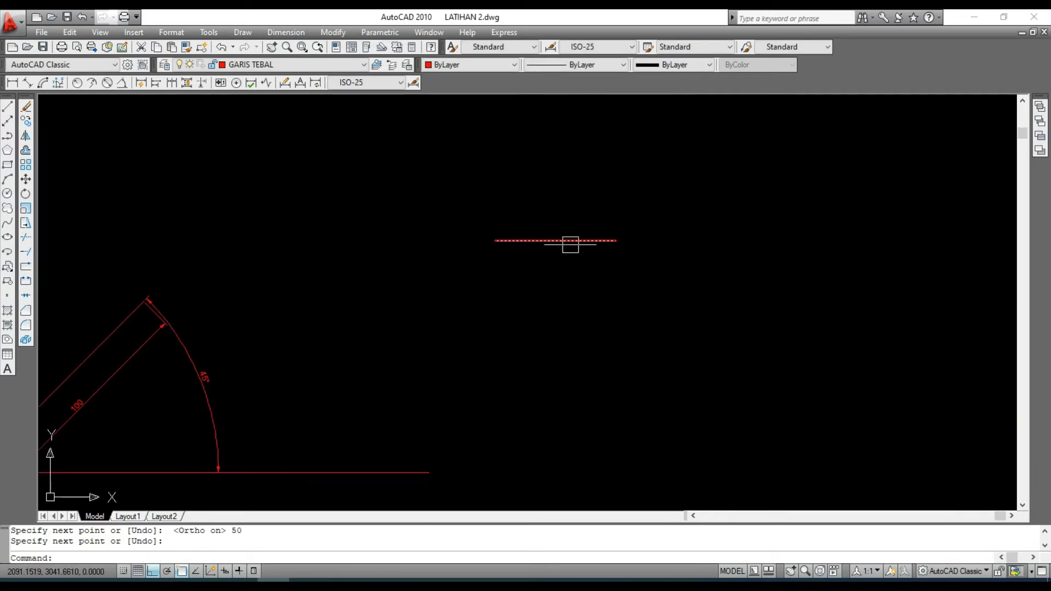
{"action": "left_click", "coordinate": [570, 241]}
{"action": "left_click", "coordinate": [616, 240]}
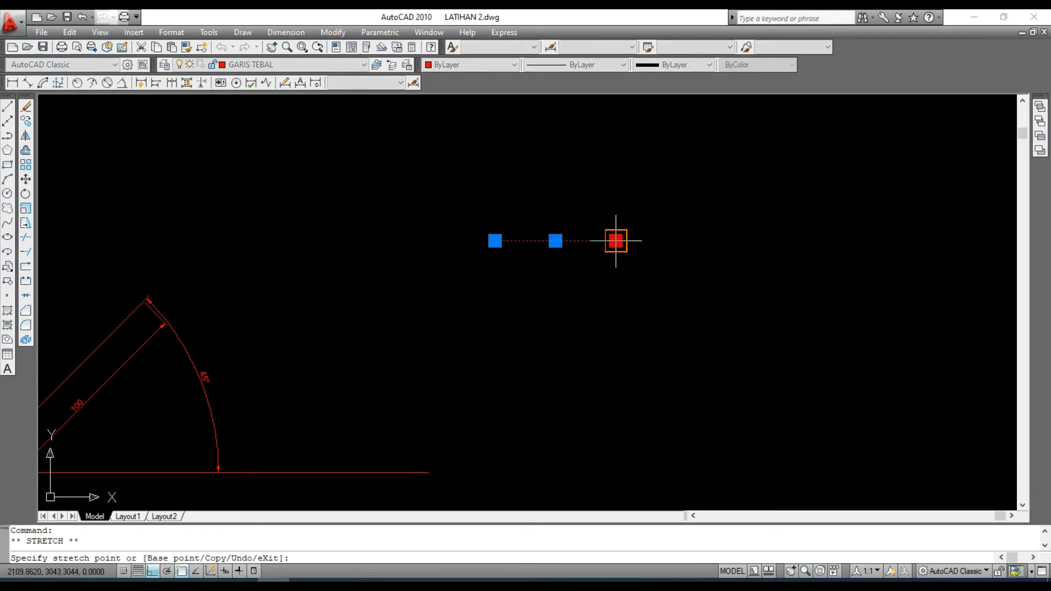
{"action": "left_click", "coordinate": [716, 241]}
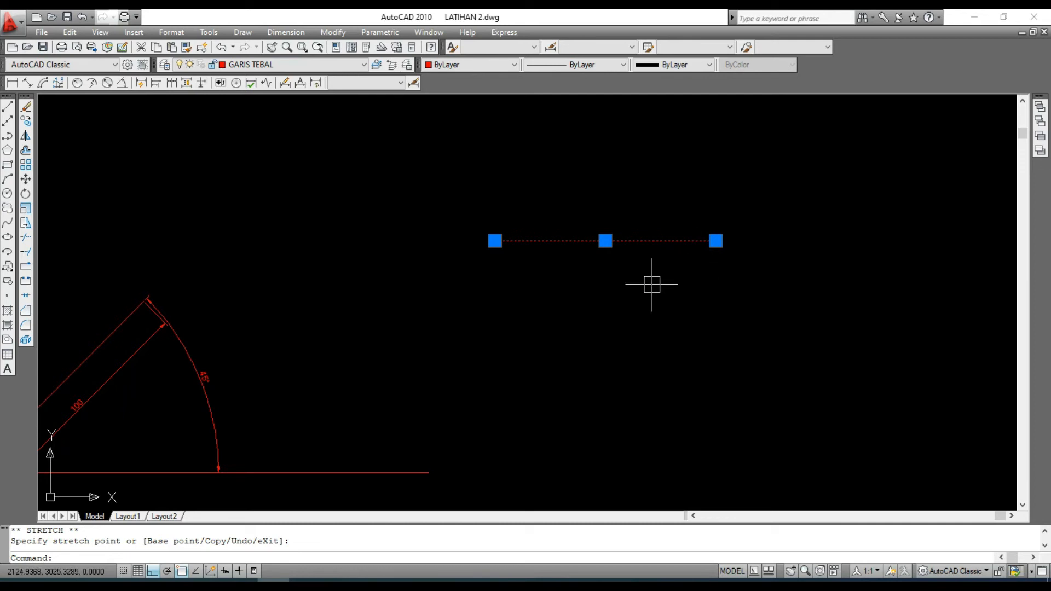
{"action": "key", "text": "Escape"}
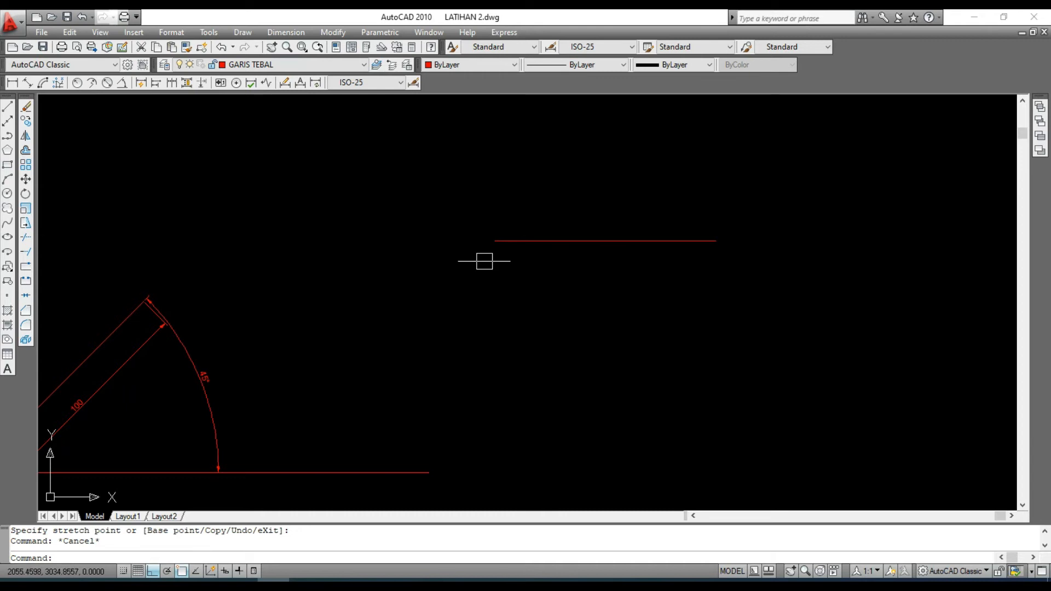
{"action": "left_click", "coordinate": [624, 240]}
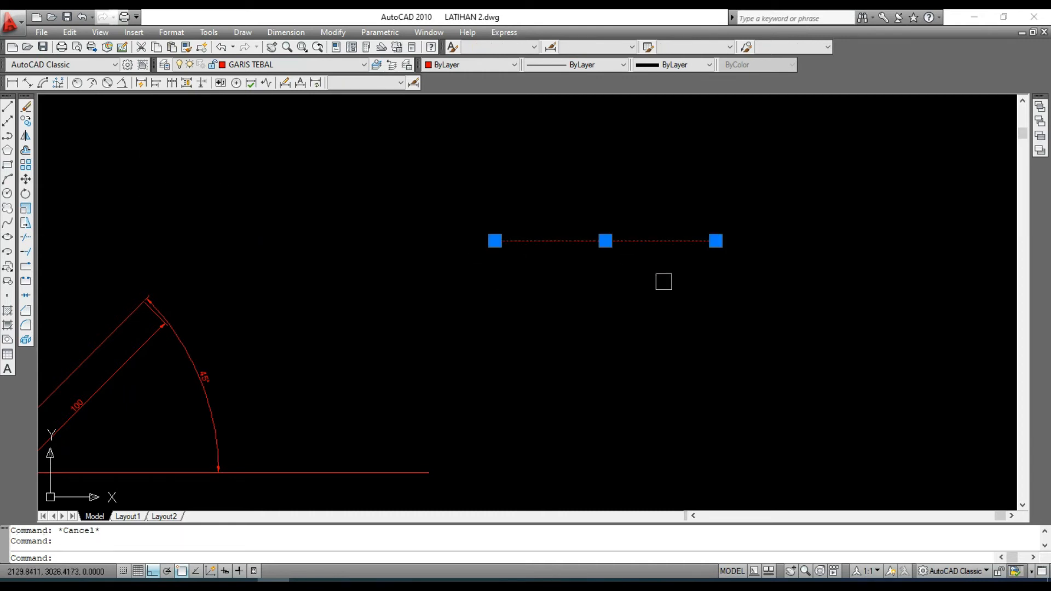
{"action": "left_click", "coordinate": [716, 241]}
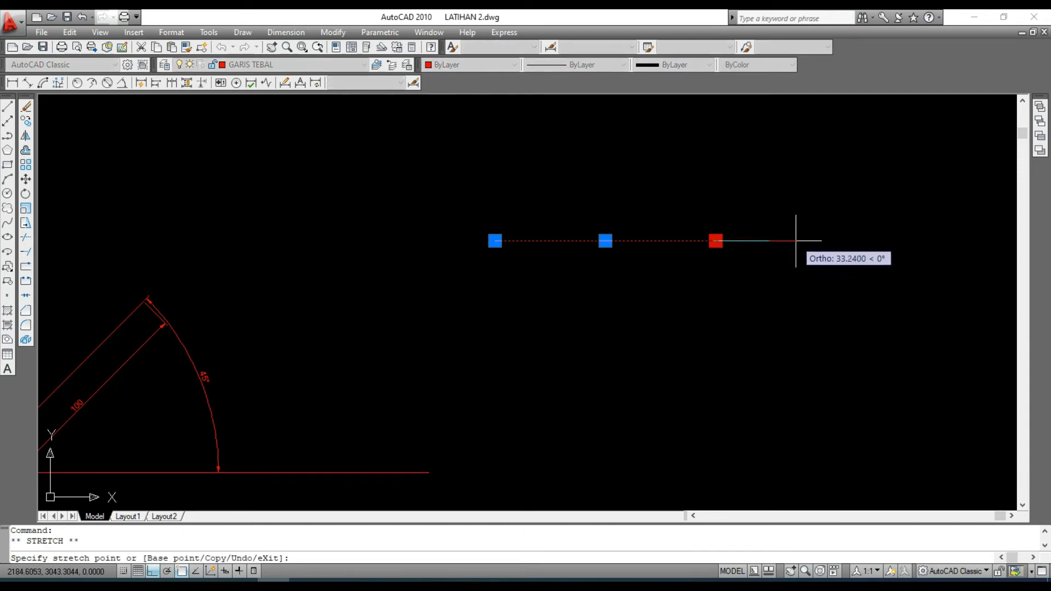
{"action": "key", "text": "Escape"}
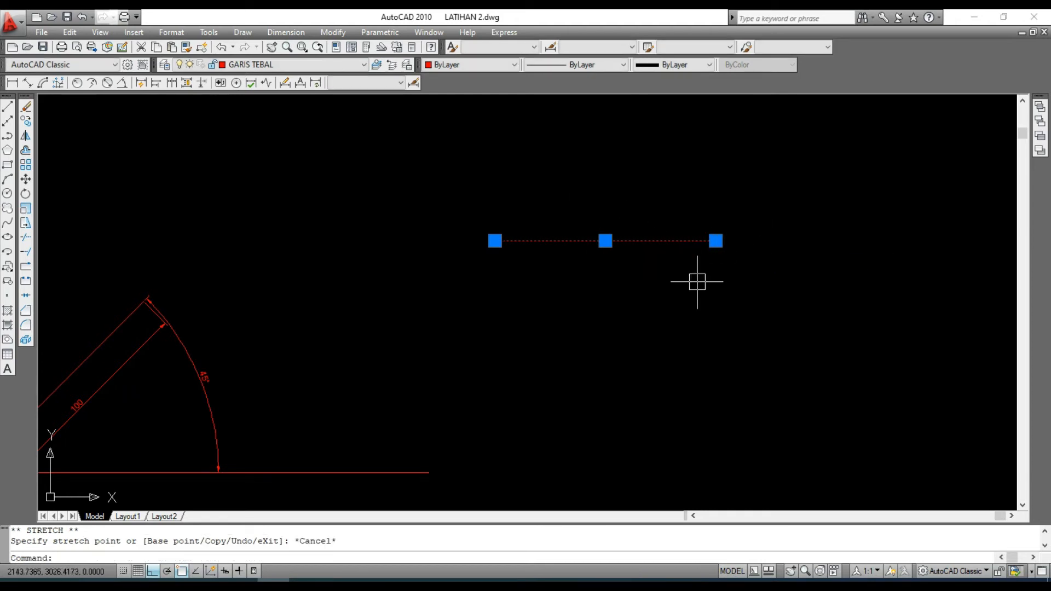
Stretch the right endpoint of the separate horizontal line 10 units outward with Ortho on
{"action": "left_click", "coordinate": [715, 241]}
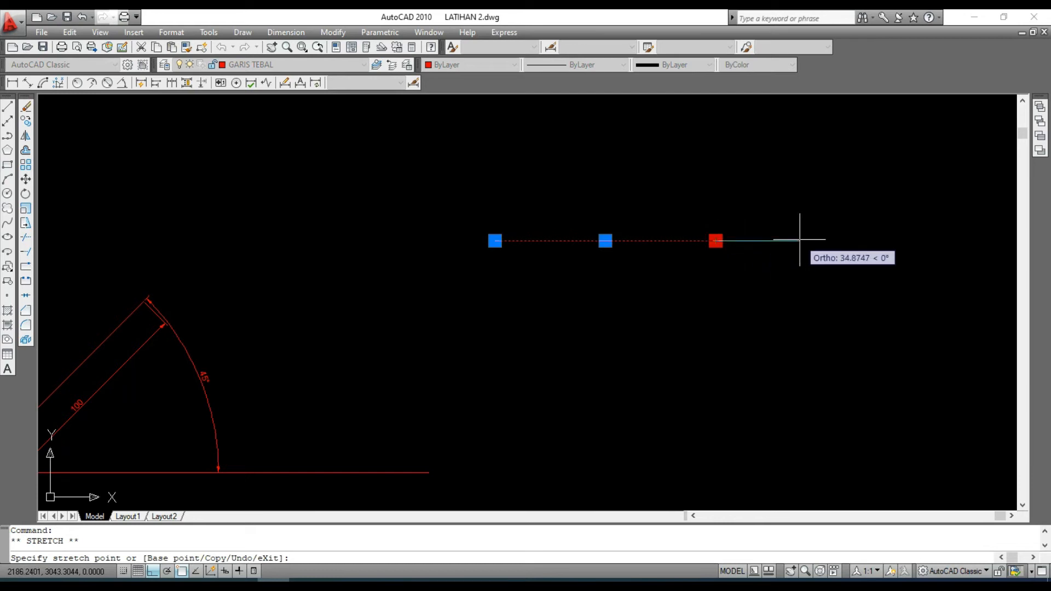
{"action": "type", "text": "10"}
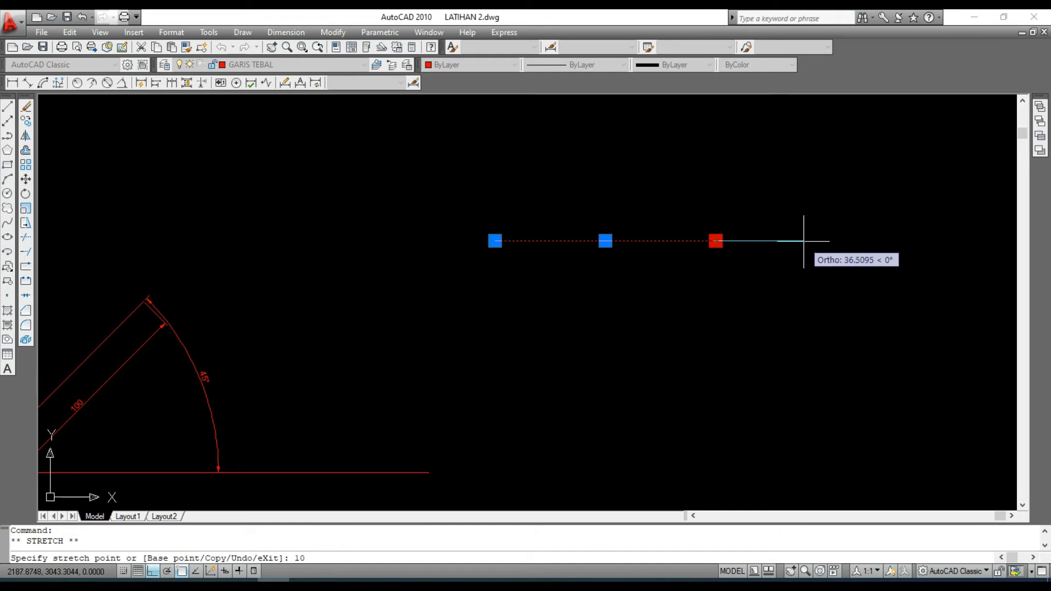
{"action": "key", "text": "Return"}
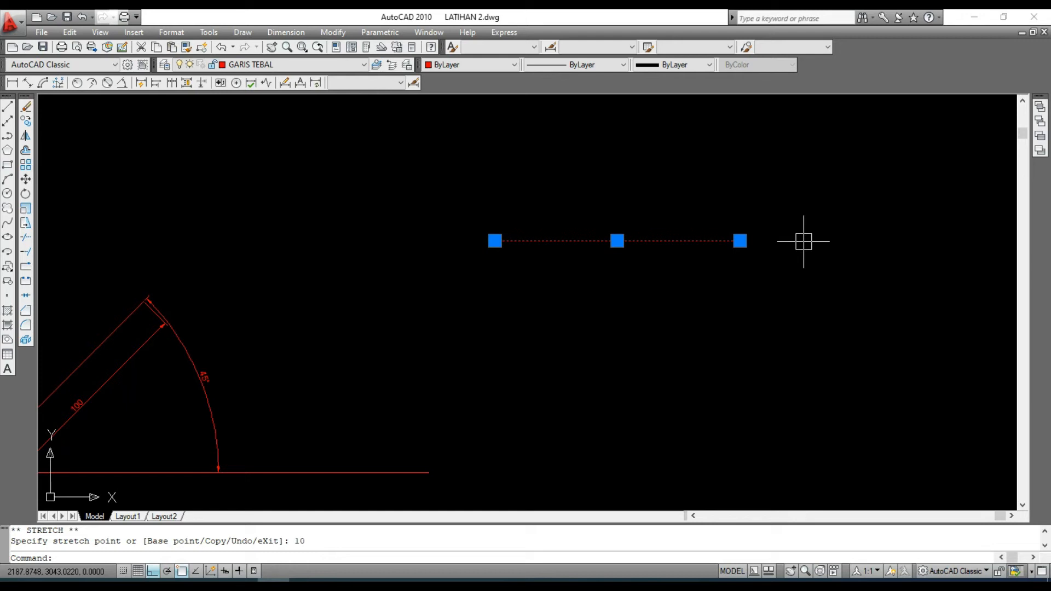
Stretch the left endpoint of the same horizontal line 10 units inward to shorten it, and deselect it
{"action": "left_click", "coordinate": [495, 241]}
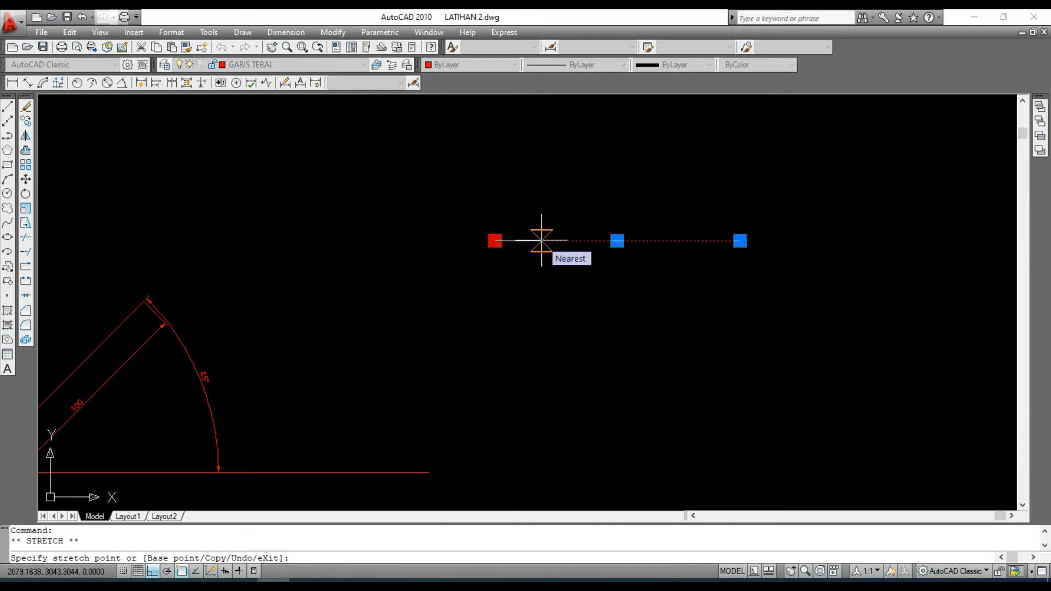
{"action": "type", "text": "10"}
{"action": "key", "text": "Return"}
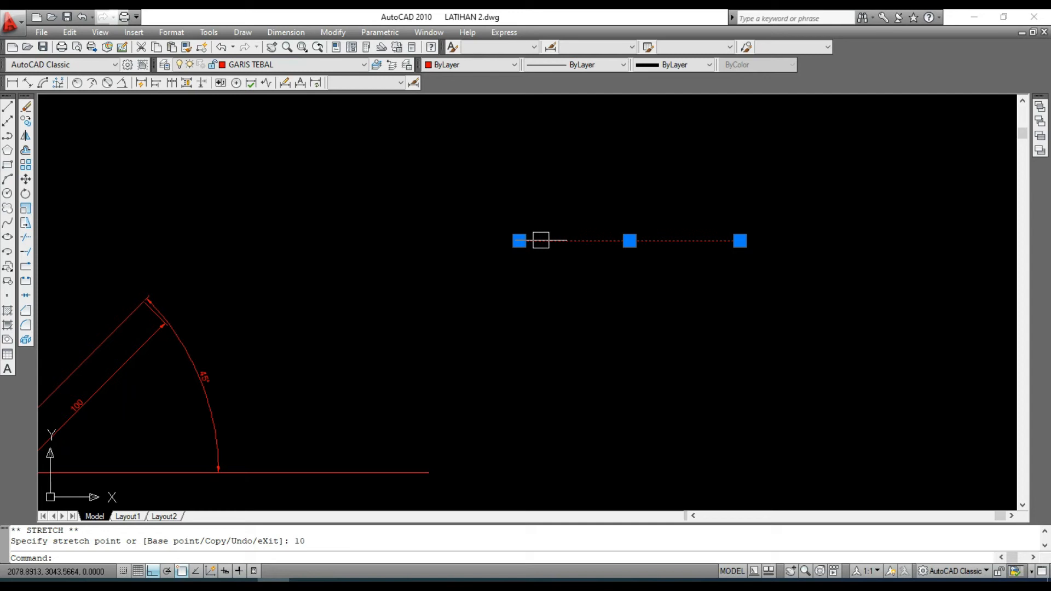
{"action": "scroll", "coordinate": [562, 204], "scroll_direction": "down", "scroll_amount": 4}
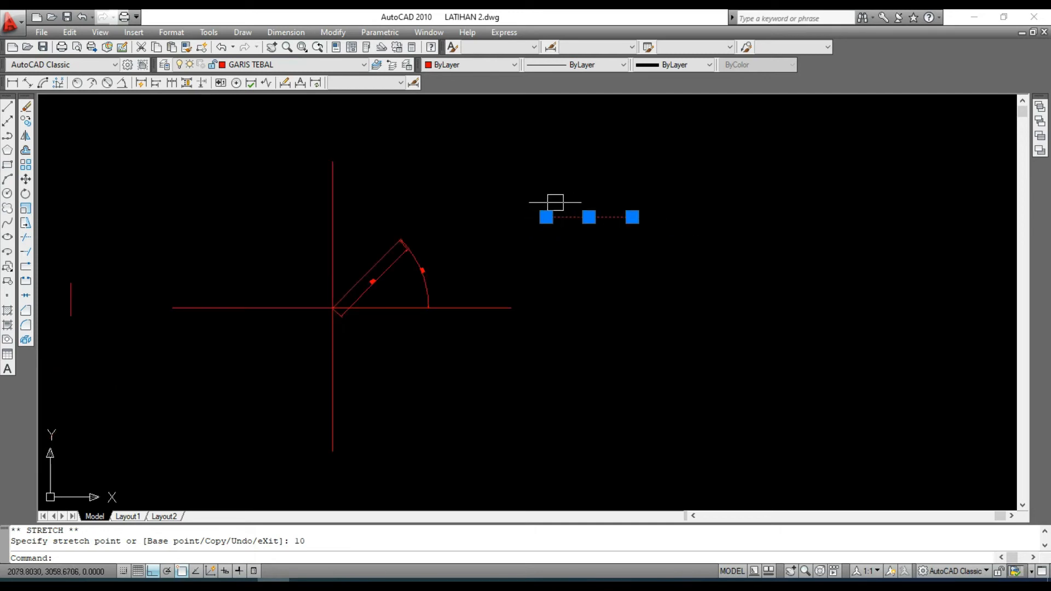
{"action": "scroll", "coordinate": [324, 299], "scroll_direction": "up", "scroll_amount": 2}
{"action": "scroll", "coordinate": [344, 301], "scroll_direction": "down", "scroll_amount": 2}
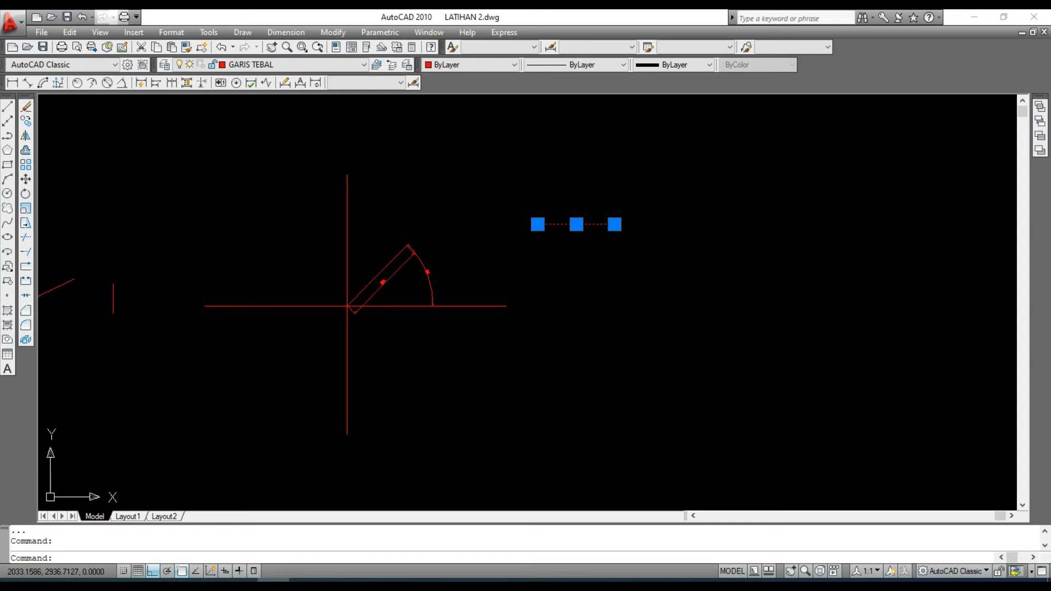
{"action": "key", "text": "Escape"}
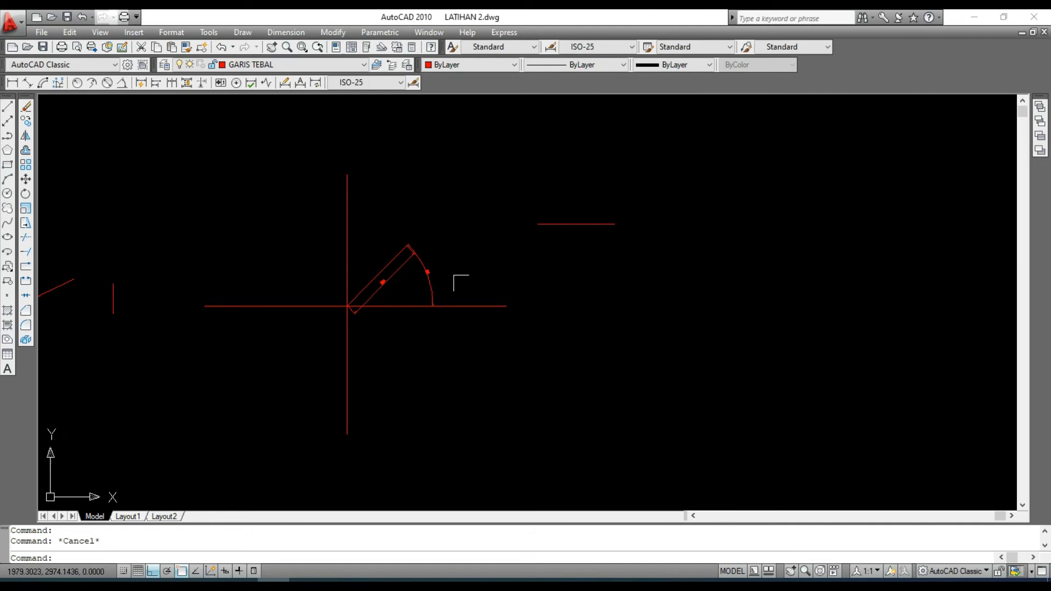
Erase the separate horizontal line, the slanted line, and its aligned and angular dimensions, leaving the cross in place
{"action": "left_click", "coordinate": [558, 224]}
{"action": "key", "text": "Delete"}
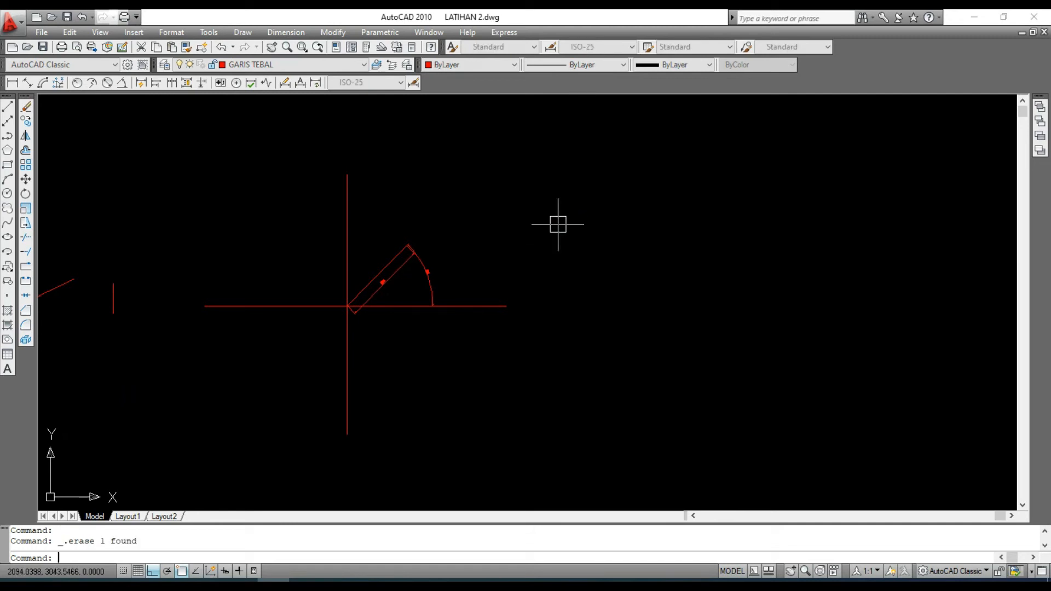
{"action": "left_click", "coordinate": [381, 274]}
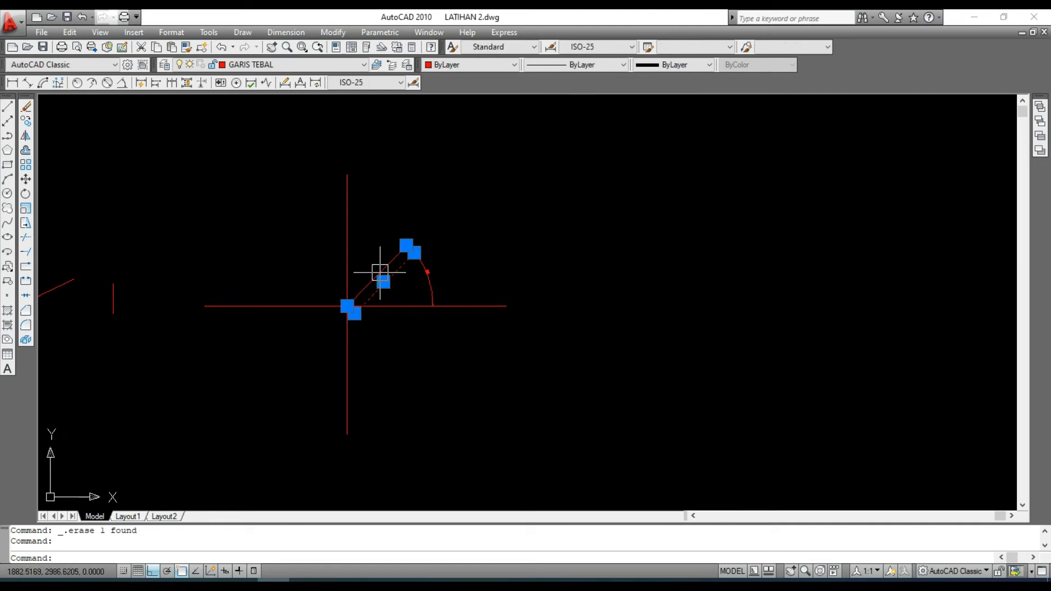
{"action": "key", "text": "Delete"}
{"action": "left_click", "coordinate": [427, 272]}
{"action": "key", "text": "Delete"}
Erase the two short leftover lines to the left of the cross
{"action": "scroll", "coordinate": [285, 292], "scroll_direction": "down", "scroll_amount": 3}
{"action": "left_click", "coordinate": [87, 265]}
{"action": "left_click", "coordinate": [196, 343]}
{"action": "key", "text": "Delete"}
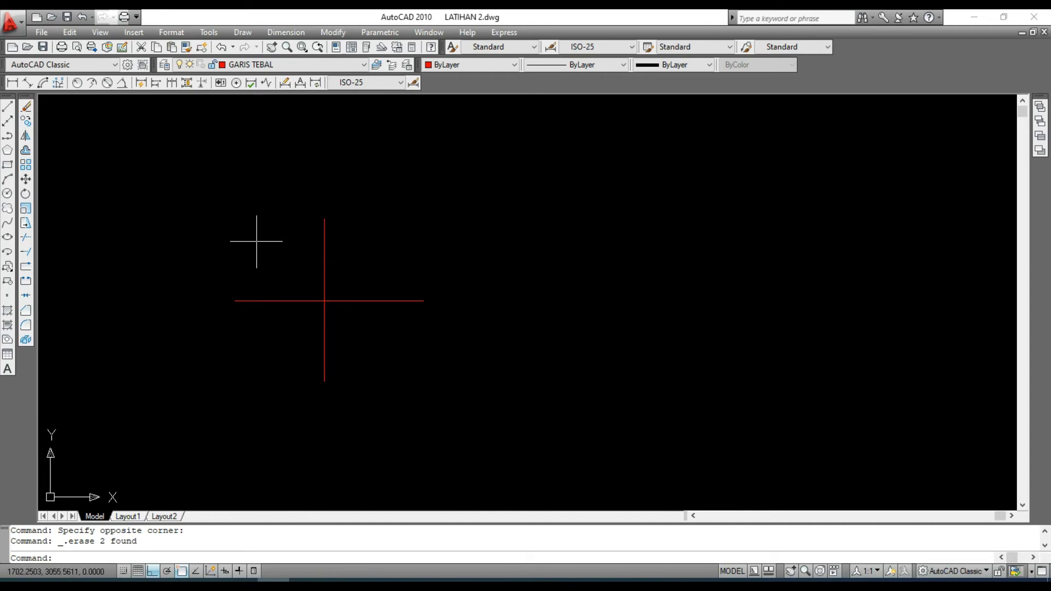
Copy the cross's vertical line from its upper endpoint, placing one copy to its left and three to its right with Ortho on
{"action": "left_click", "coordinate": [26, 121]}
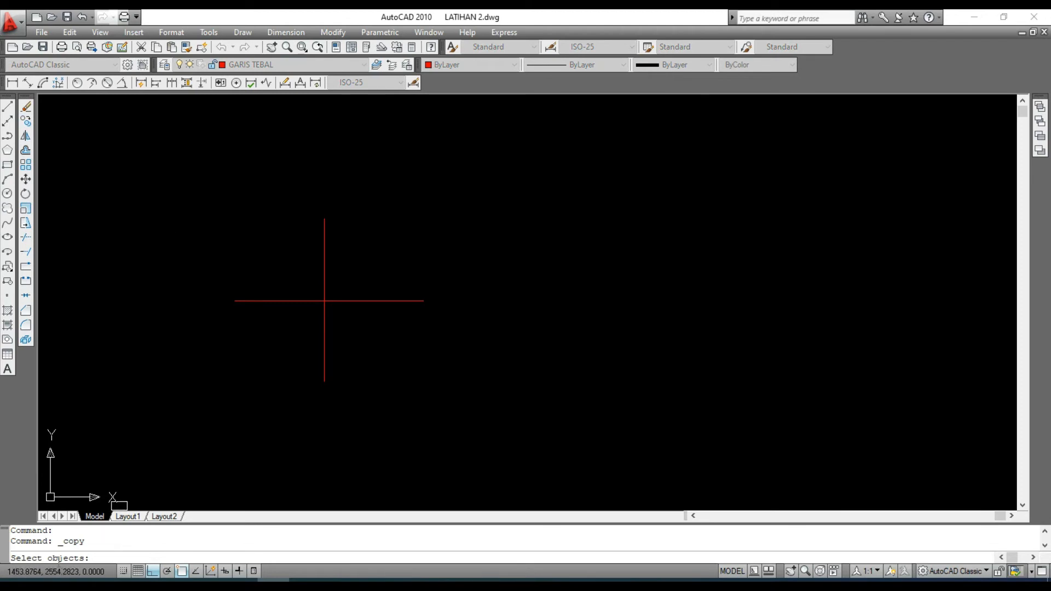
{"action": "left_click", "coordinate": [325, 234]}
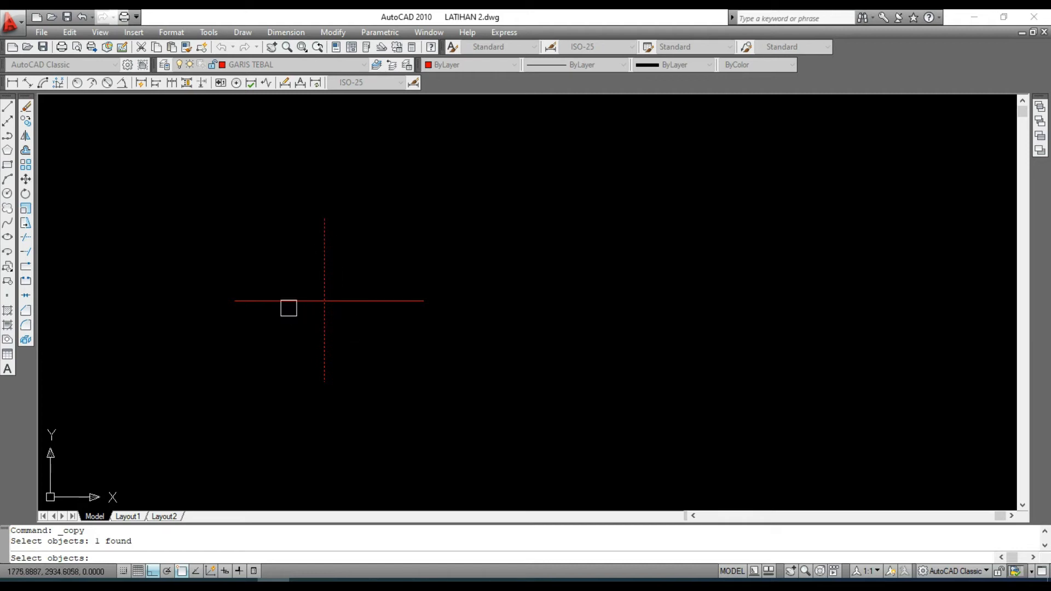
{"action": "key", "text": "Return"}
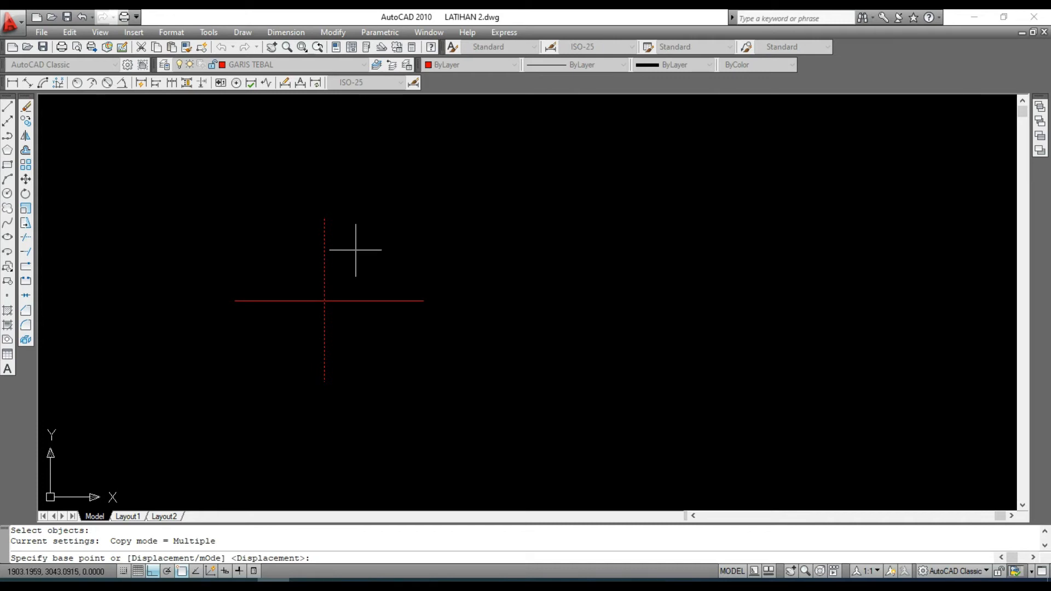
{"action": "left_click", "coordinate": [324, 219]}
{"action": "left_click", "coordinate": [350, 219]}
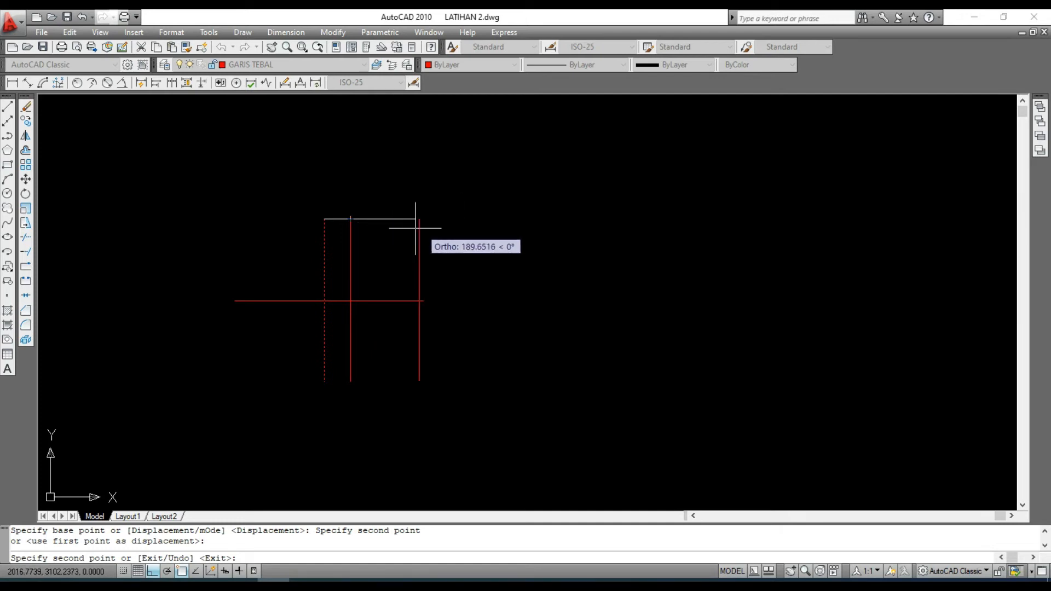
{"action": "left_click", "coordinate": [351, 219]}
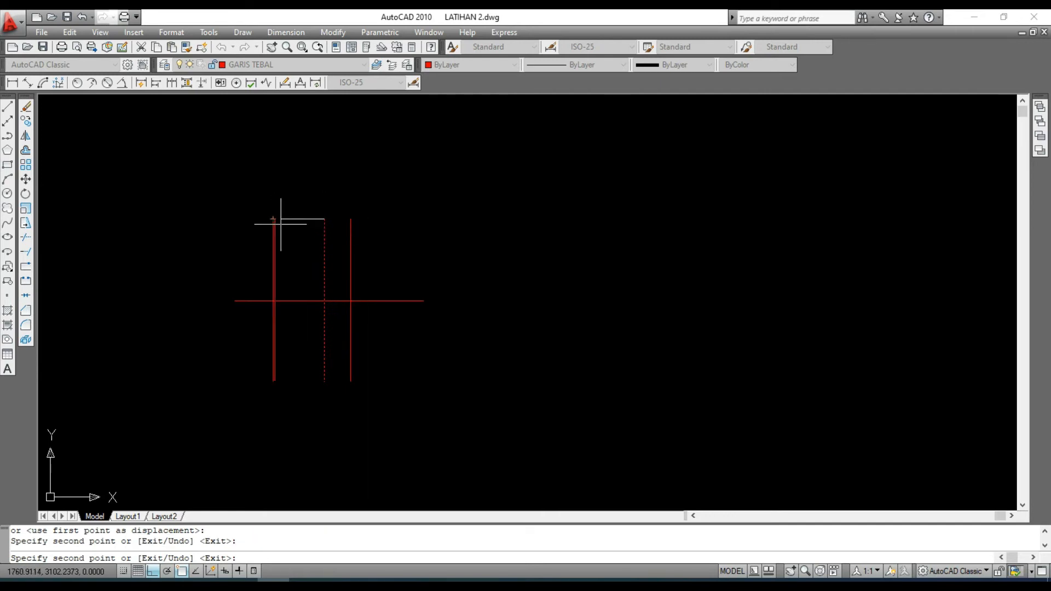
{"action": "left_click", "coordinate": [399, 240]}
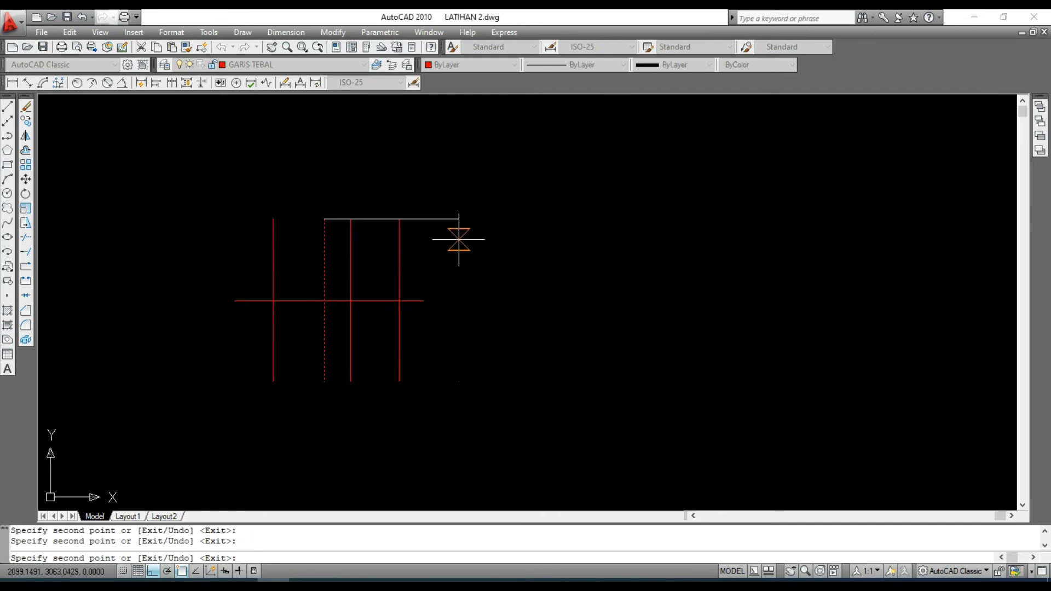
{"action": "left_click", "coordinate": [459, 239]}
{"action": "right_click", "coordinate": [459, 239]}
{"action": "left_click", "coordinate": [480, 244]}
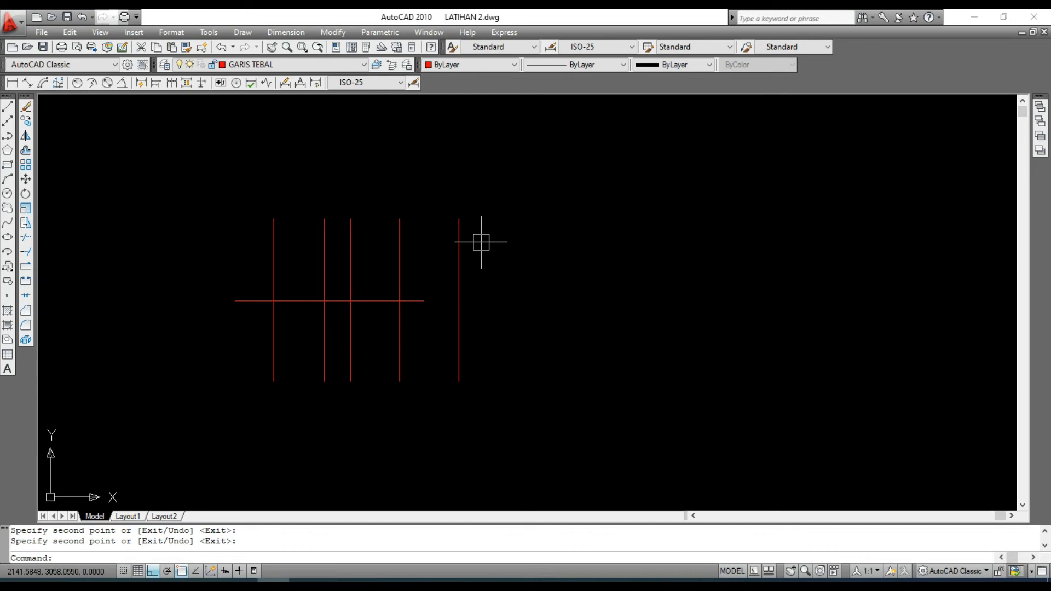
Erase the four vertical copies, keeping only the original cross
{"action": "left_click", "coordinate": [212, 192]}
{"action": "left_click", "coordinate": [314, 395]}
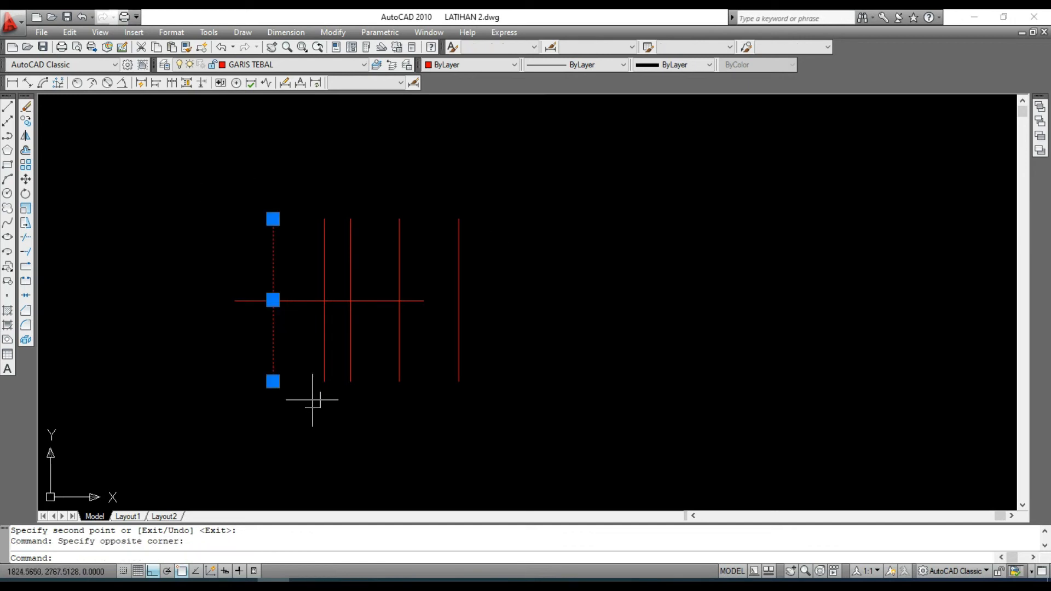
{"action": "left_click", "coordinate": [342, 203]}
{"action": "left_click", "coordinate": [511, 386]}
{"action": "key", "text": "Delete"}
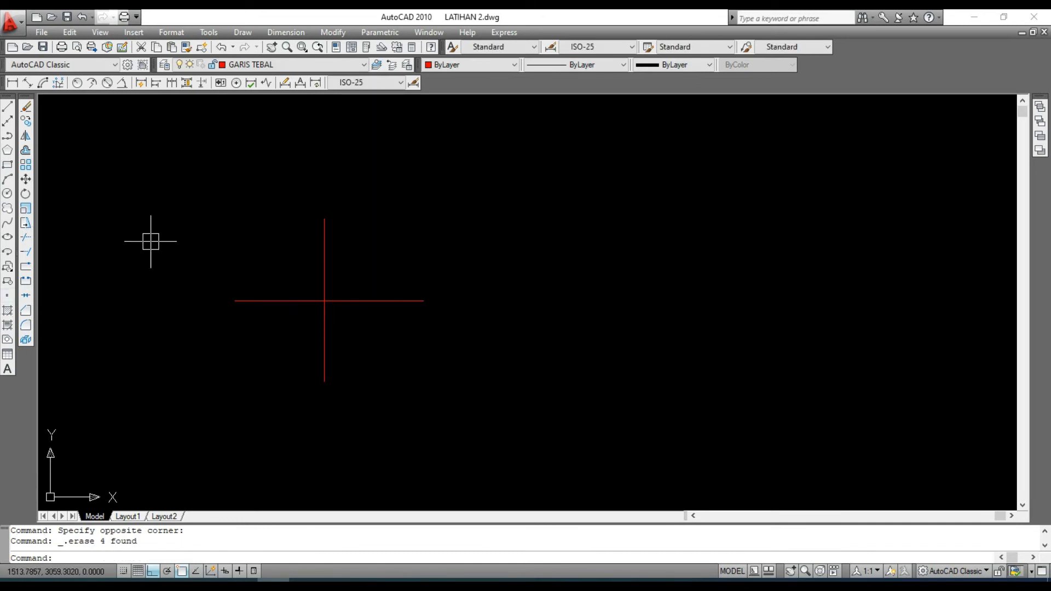
Copy the cross's horizontal line using a base point beyond its right end, placing three copies above and two below
{"action": "left_click", "coordinate": [27, 122]}
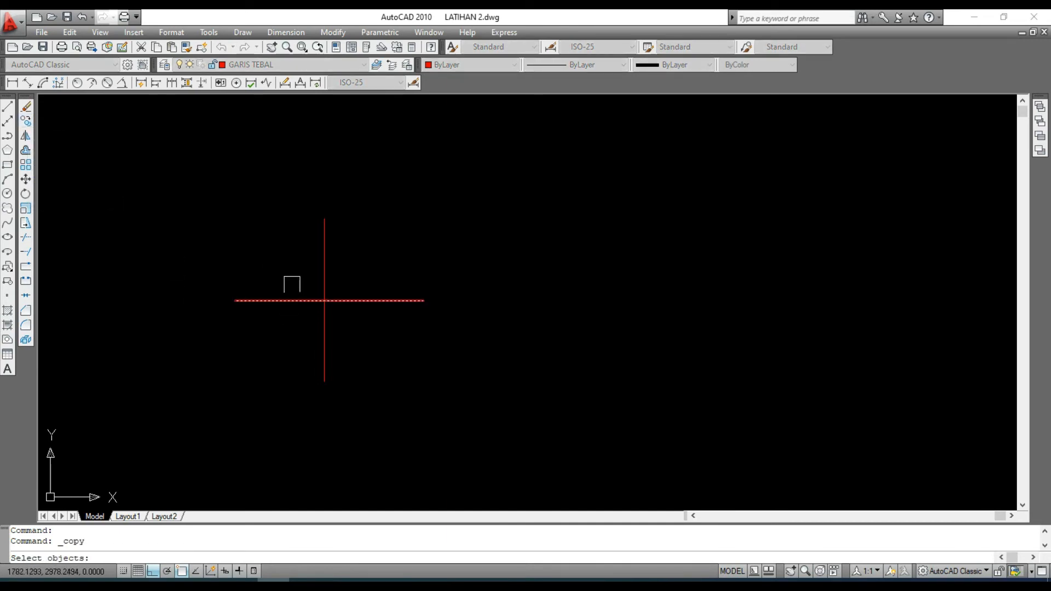
{"action": "left_click", "coordinate": [383, 300]}
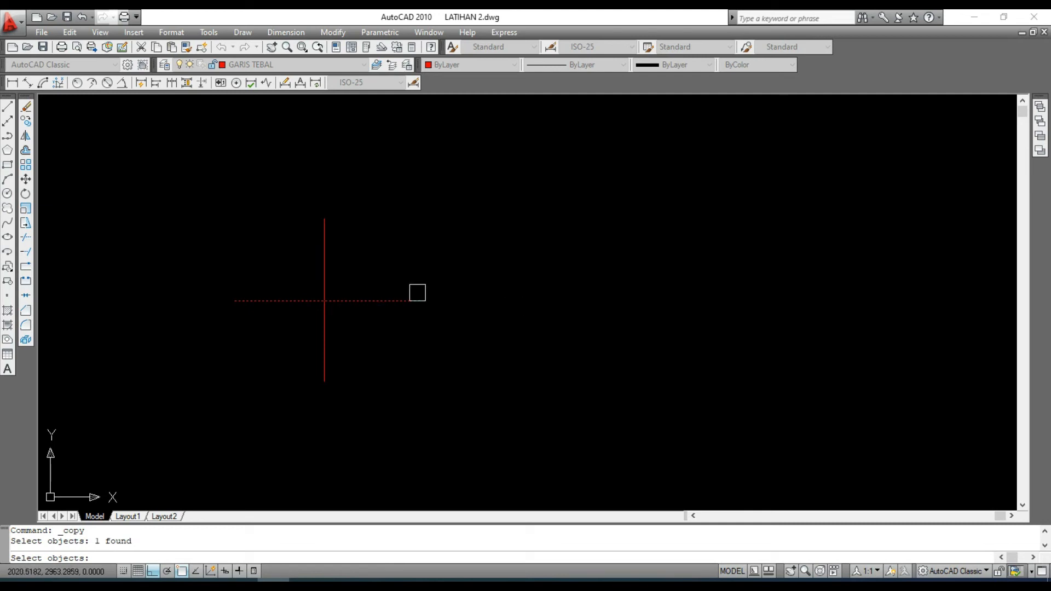
{"action": "key", "text": "Return"}
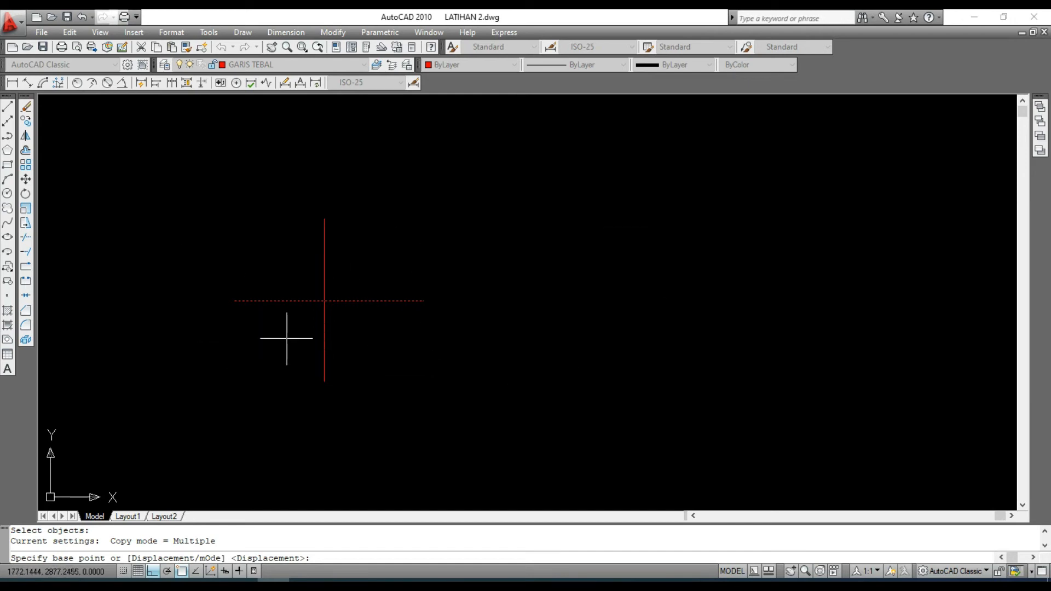
{"action": "left_click", "coordinate": [482, 305]}
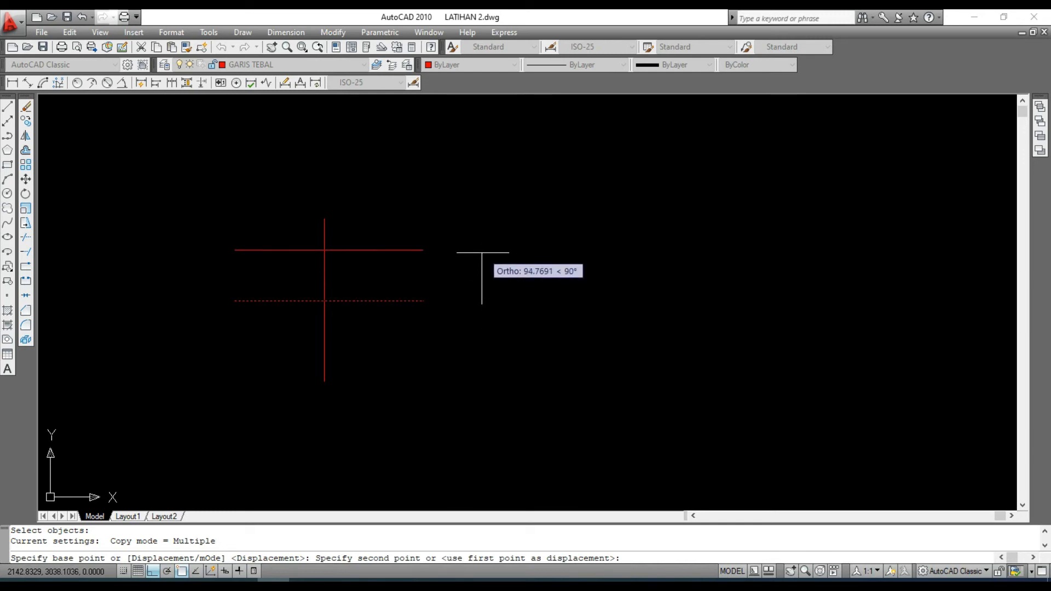
{"action": "left_click", "coordinate": [482, 247]}
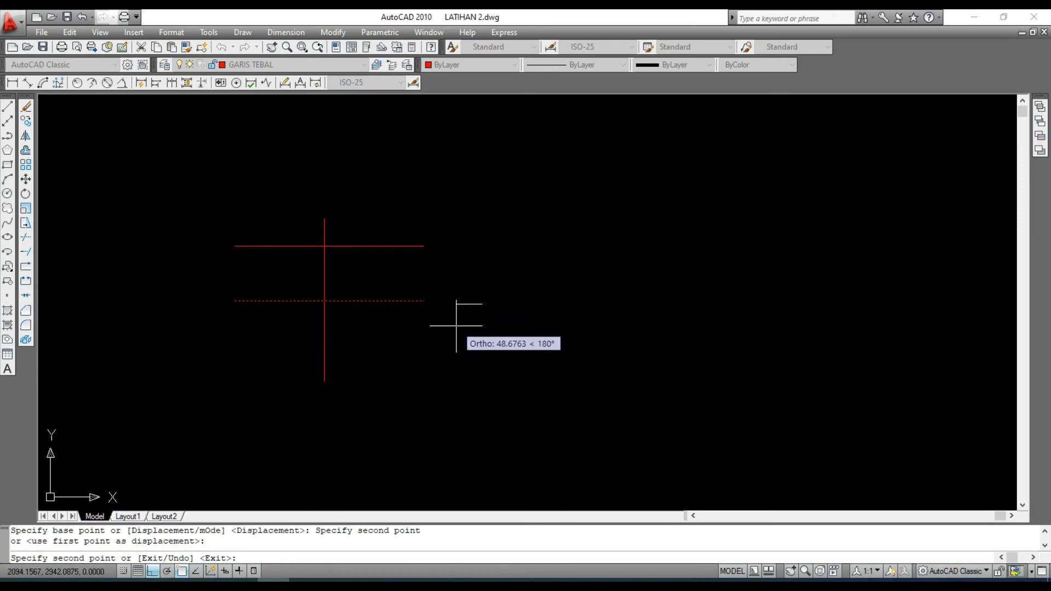
{"action": "left_click", "coordinate": [482, 361]}
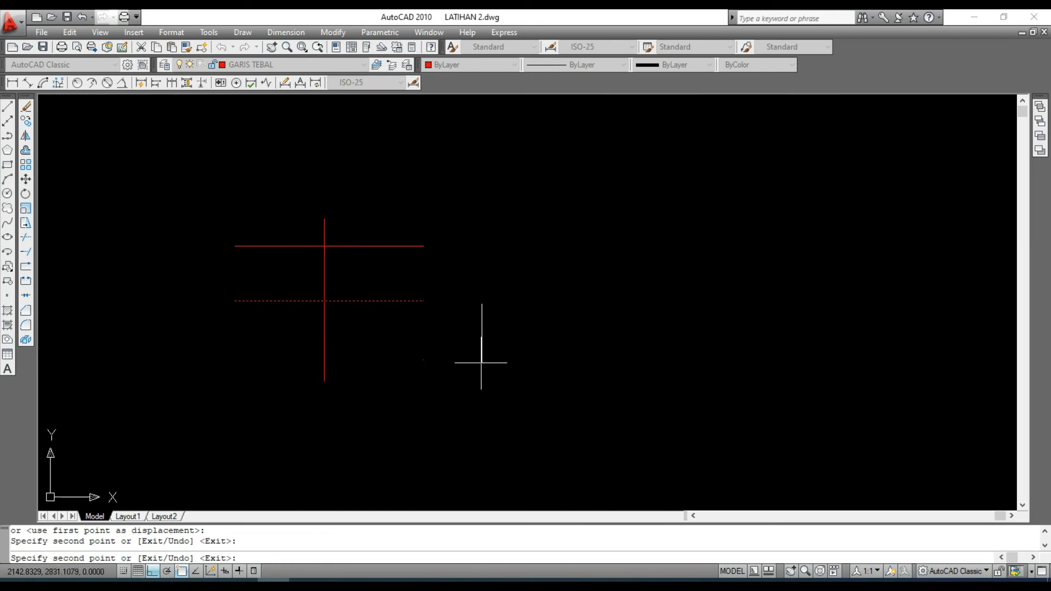
{"action": "left_click", "coordinate": [472, 428]}
{"action": "left_click", "coordinate": [479, 163]}
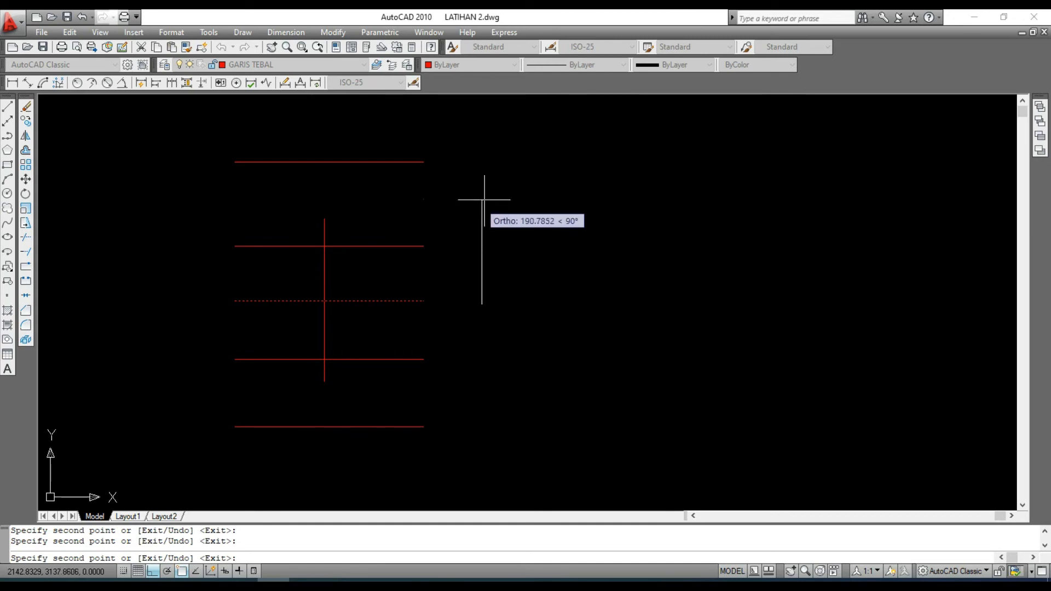
{"action": "right_click", "coordinate": [508, 213]}
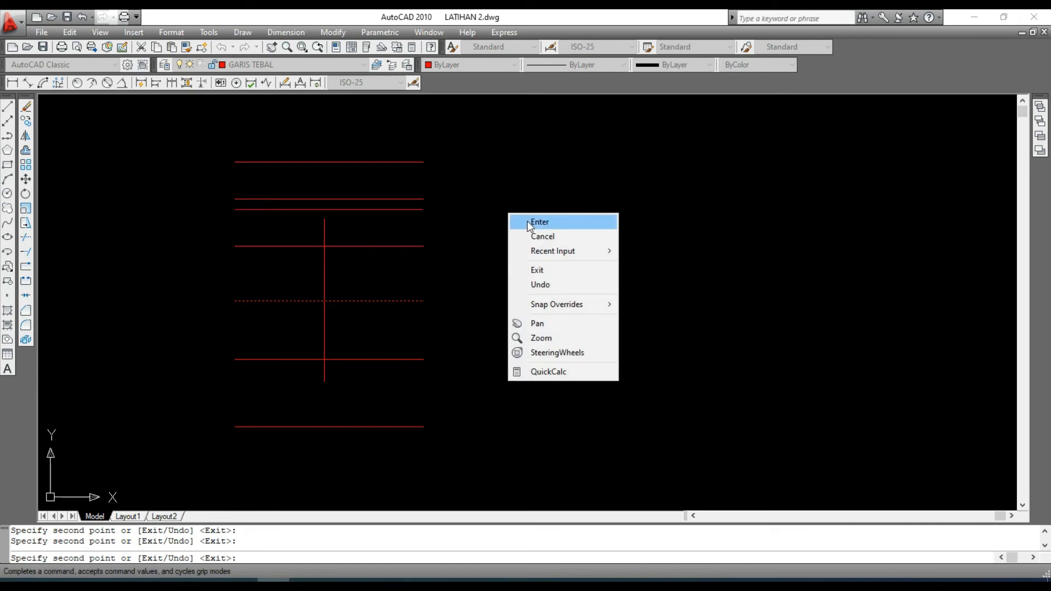
{"action": "left_click", "coordinate": [527, 221]}
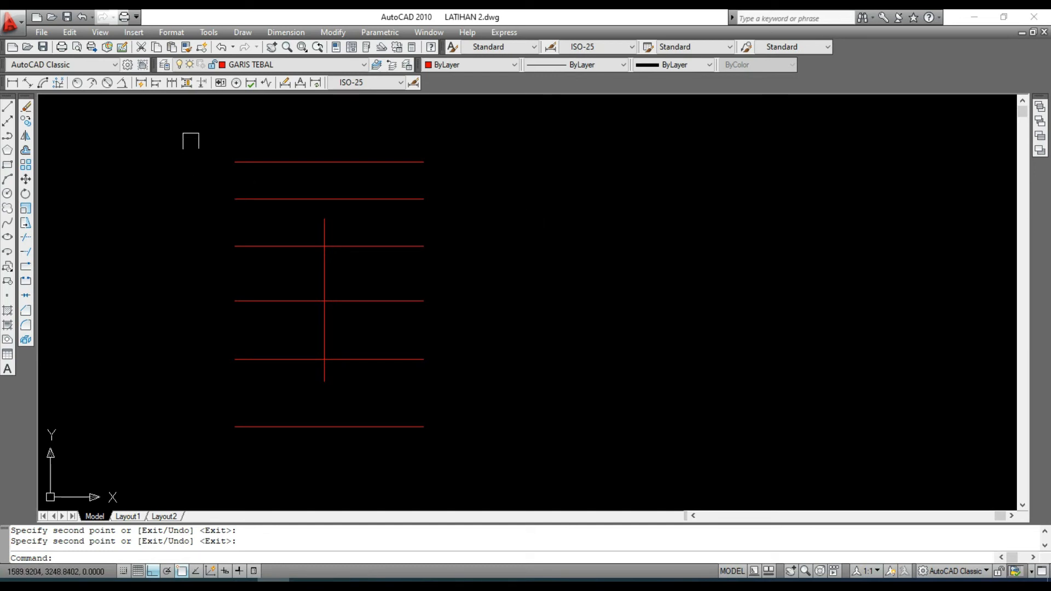
Erase the five horizontal copies above and below the cross's original horizontal line
{"action": "left_click", "coordinate": [192, 141]}
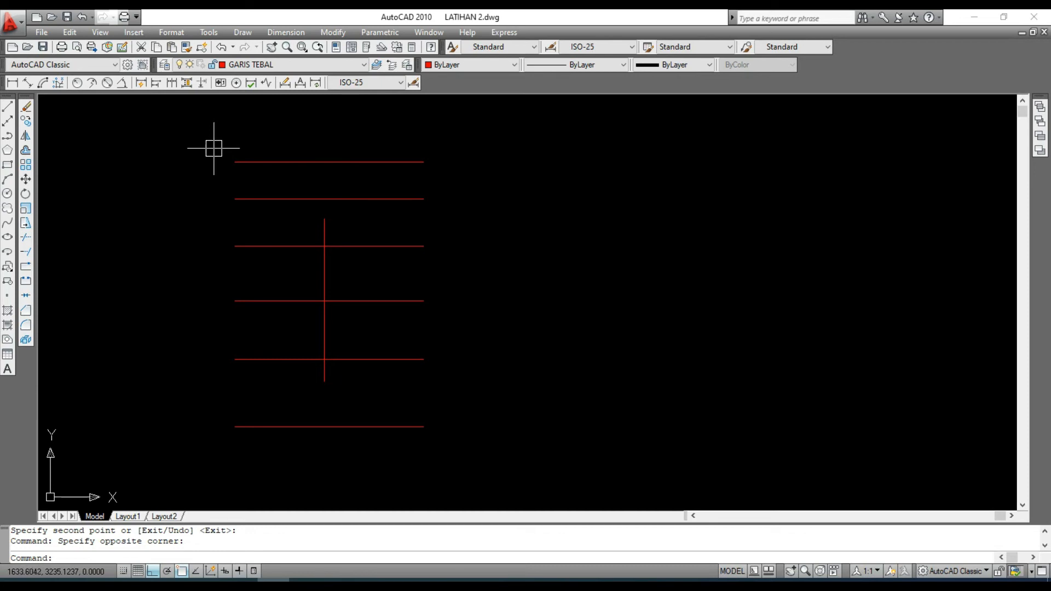
{"action": "left_click", "coordinate": [214, 148]}
{"action": "left_click", "coordinate": [461, 223]}
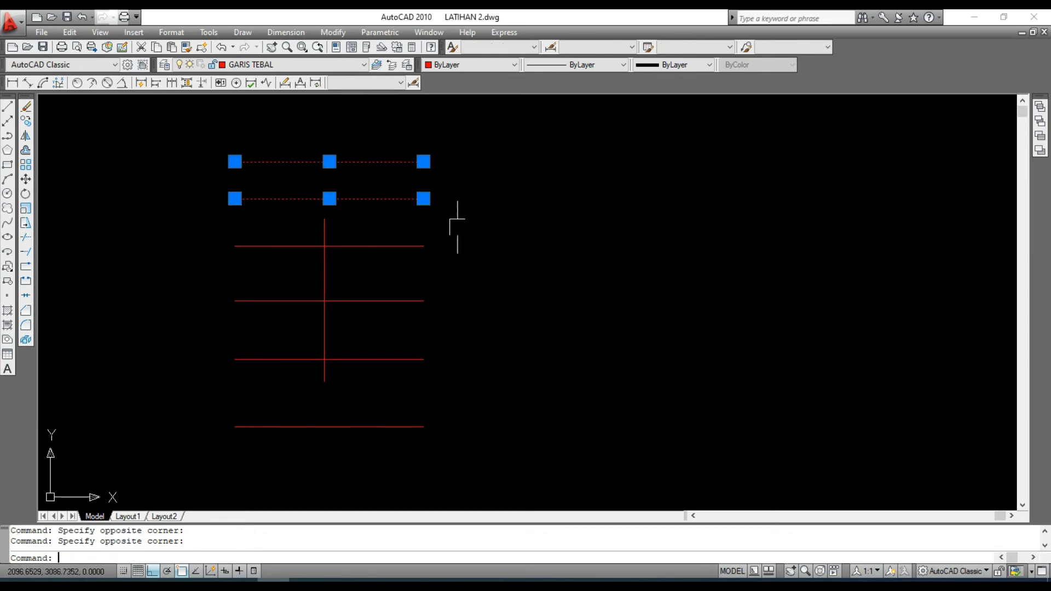
{"action": "key", "text": "Delete"}
{"action": "left_click", "coordinate": [214, 322]}
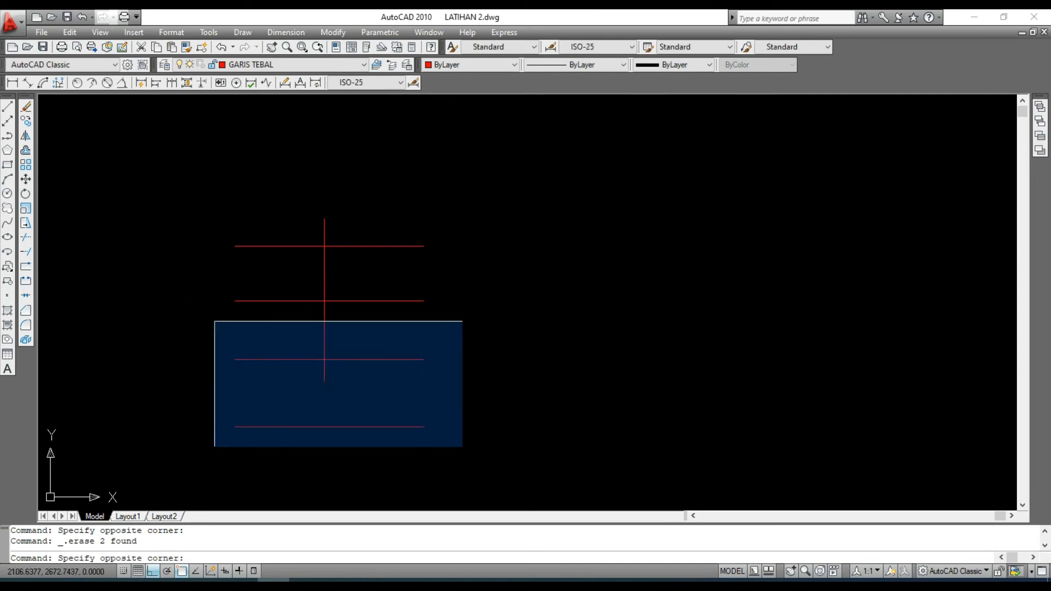
{"action": "left_click", "coordinate": [463, 447]}
{"action": "key", "text": "Delete"}
{"action": "left_click", "coordinate": [253, 239]}
{"action": "key", "text": "Delete"}
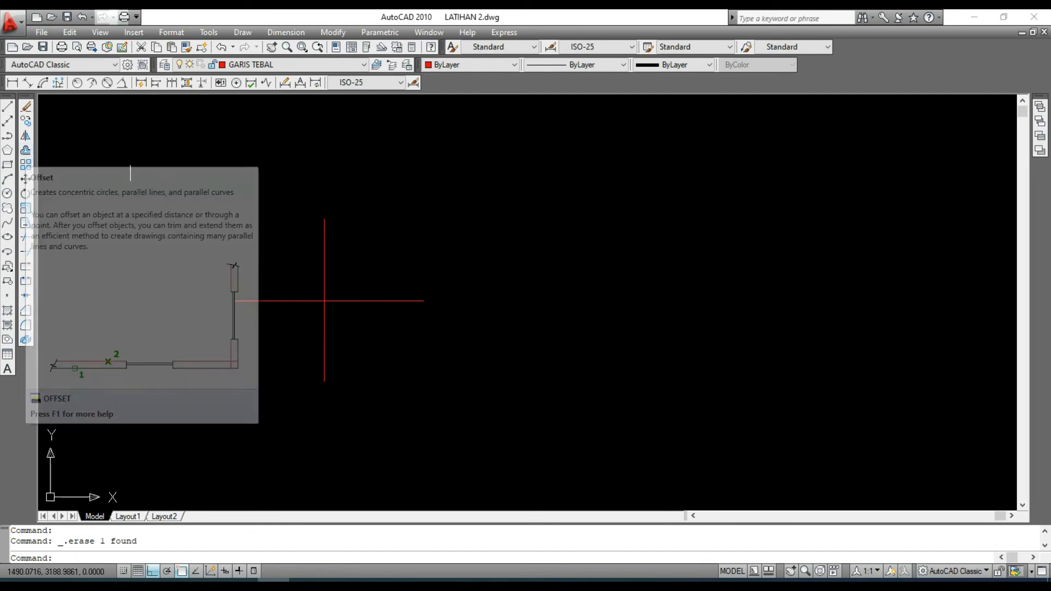
Offset the cross's horizontal line 20 units upward with the Erase source option set to No
{"action": "left_click", "coordinate": [28, 152]}
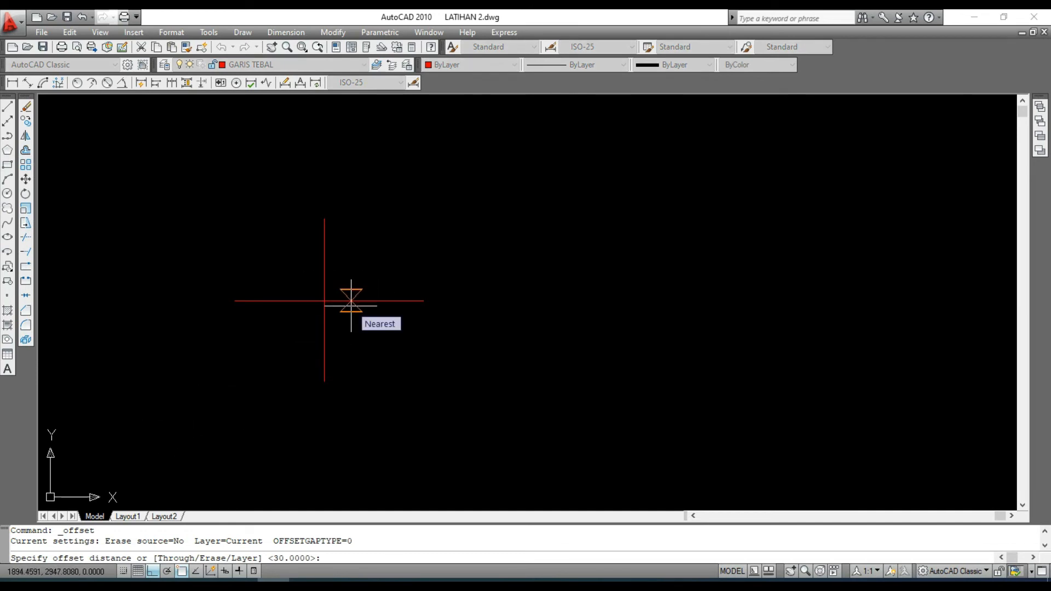
{"action": "scroll", "coordinate": [289, 316], "scroll_direction": "up", "scroll_amount": 2}
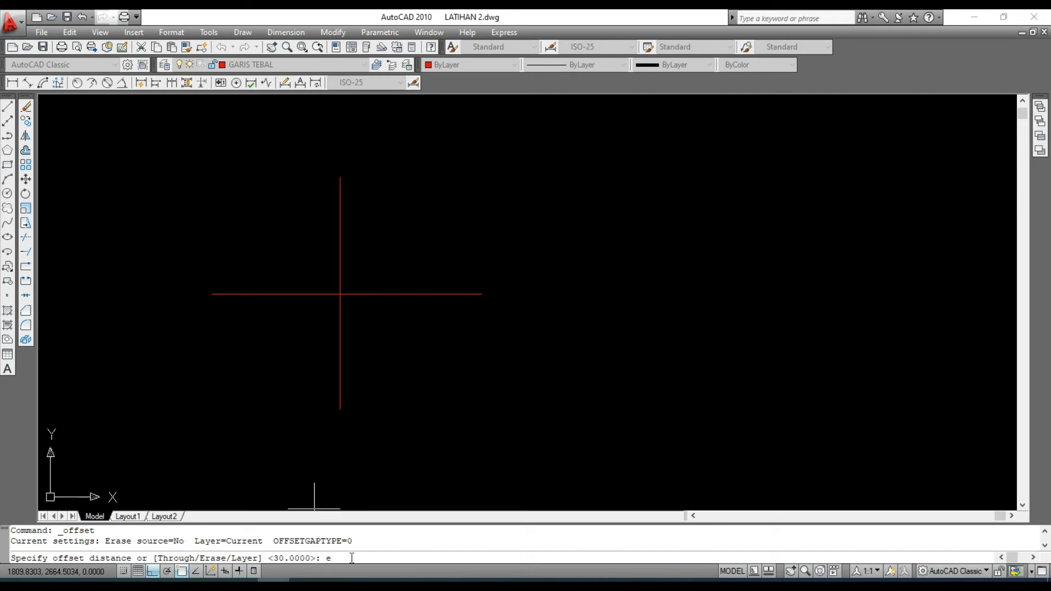
{"action": "key", "text": "Return"}
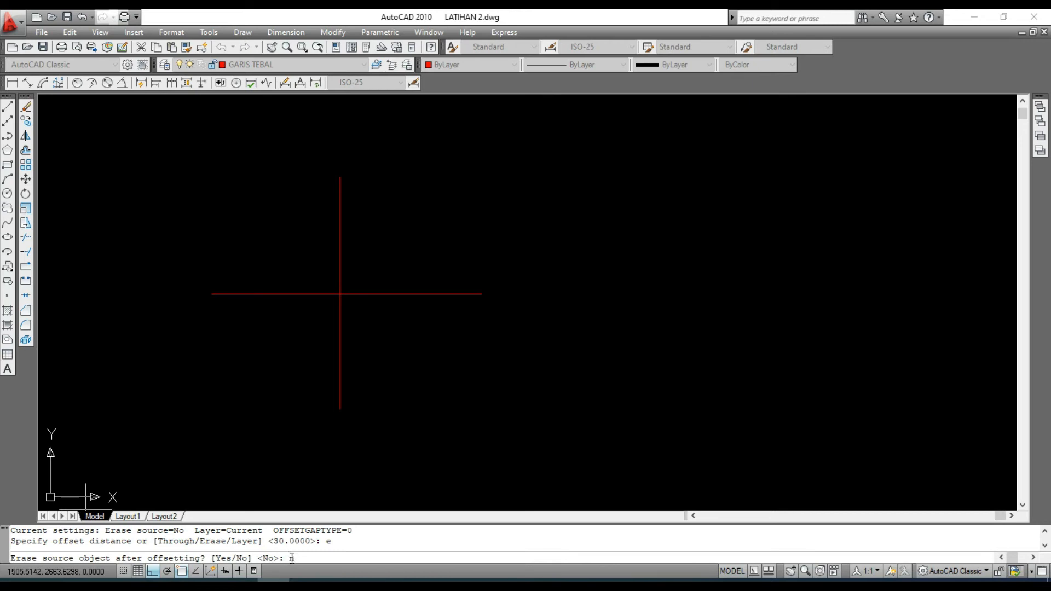
{"action": "key", "text": "Return"}
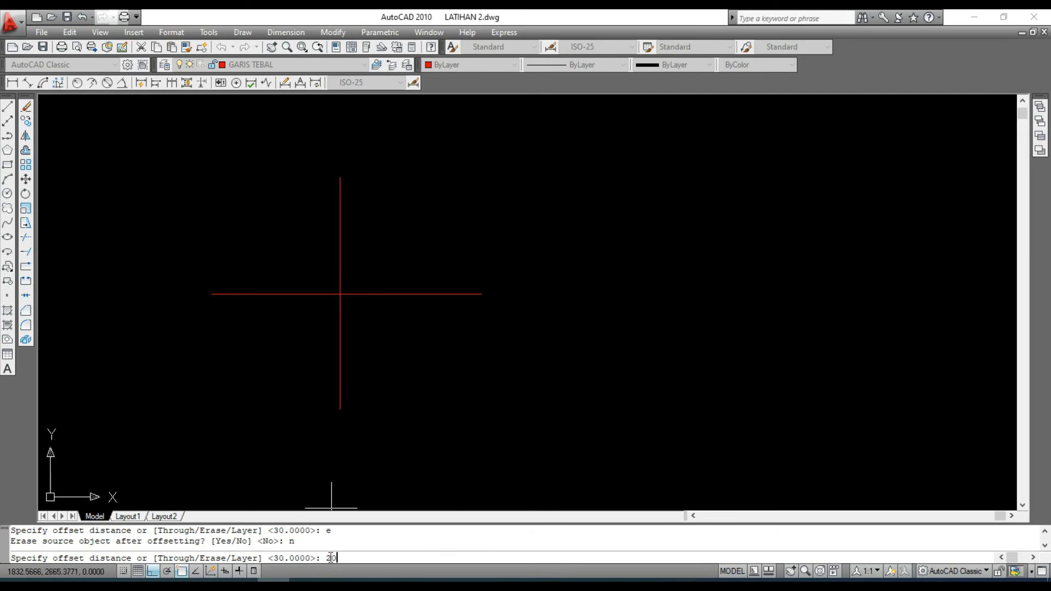
{"action": "key", "text": "Return"}
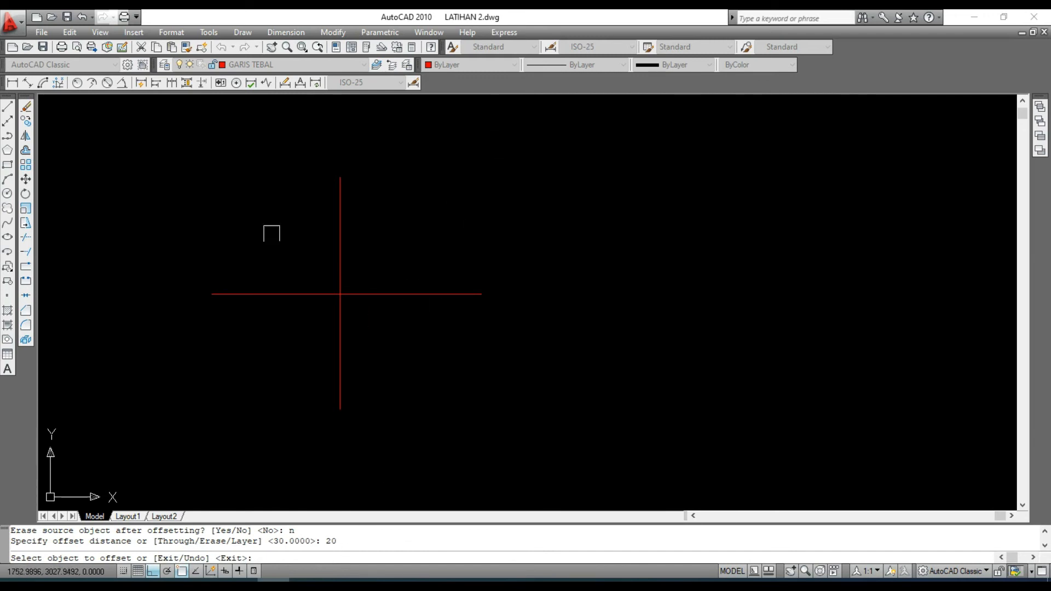
{"action": "left_click", "coordinate": [270, 295]}
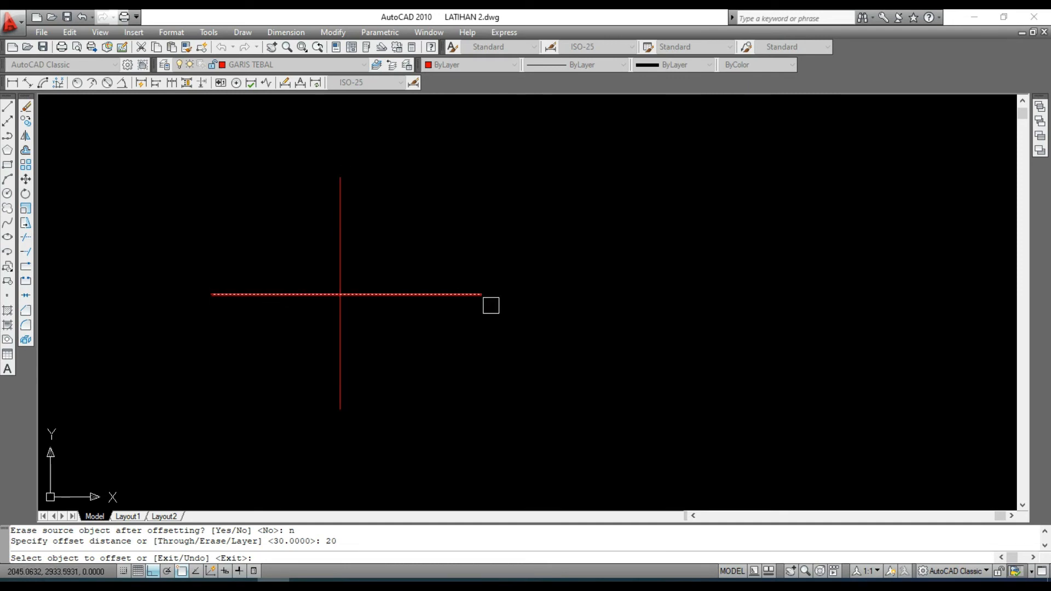
{"action": "left_click", "coordinate": [413, 295]}
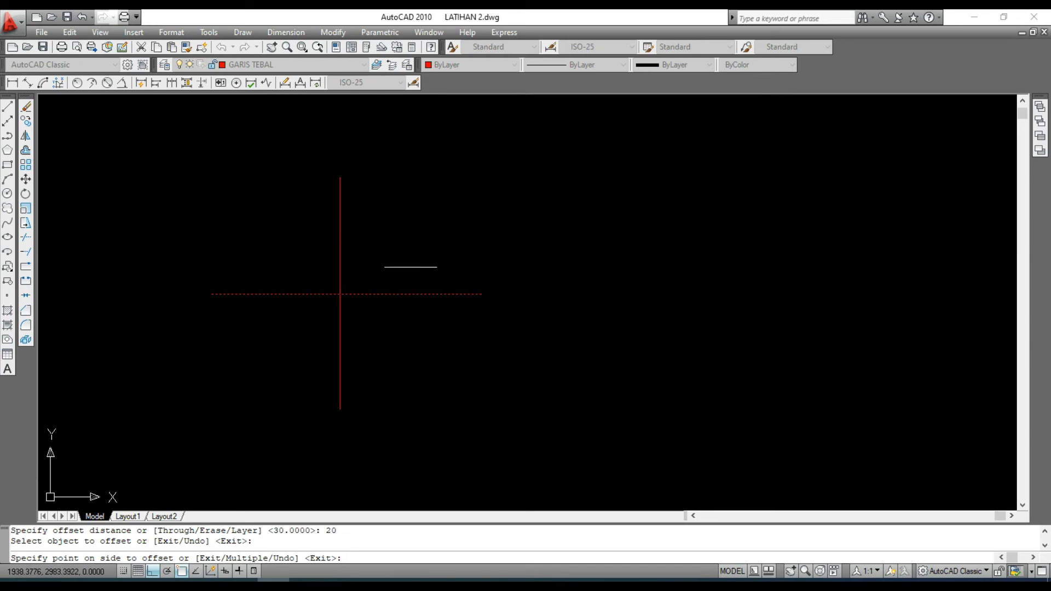
{"action": "left_click", "coordinate": [411, 250]}
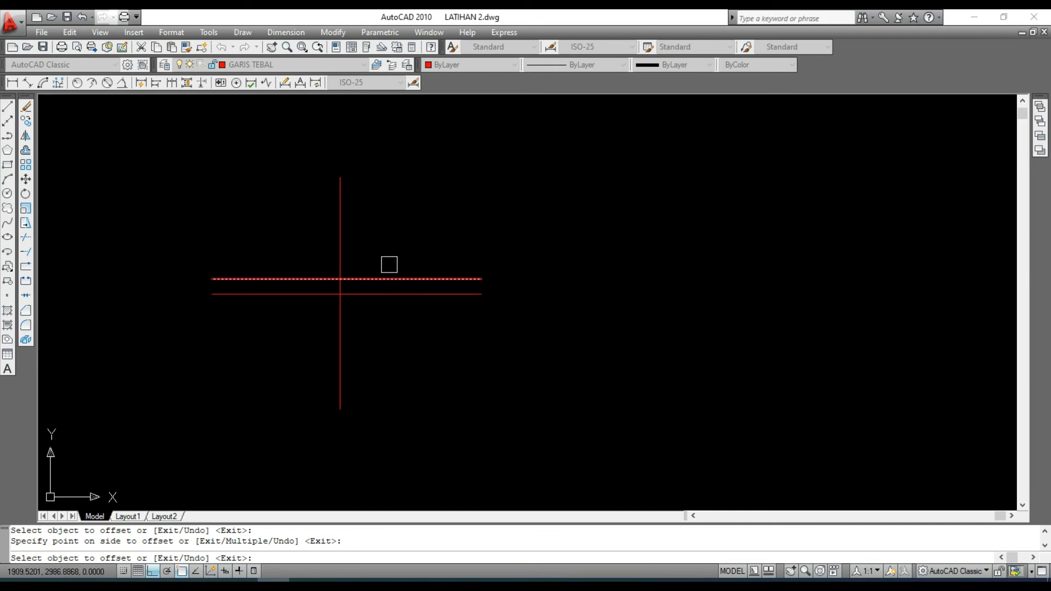
Offset the uppermost horizontal line upward by 20 three more times, each time starting from the newest line
{"action": "left_click", "coordinate": [394, 281]}
{"action": "left_click", "coordinate": [398, 258]}
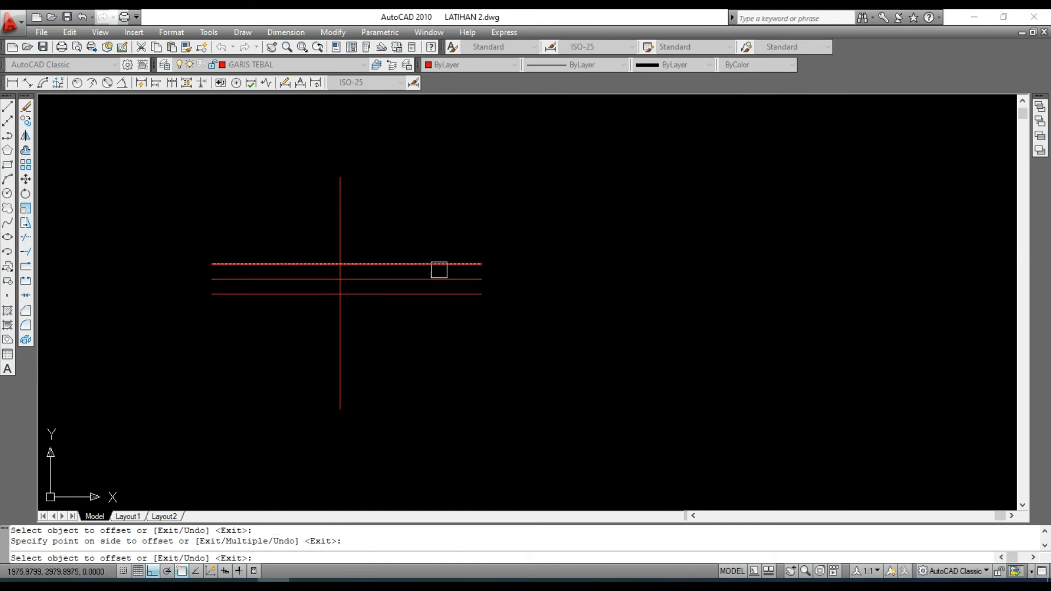
{"action": "left_click", "coordinate": [431, 264]}
{"action": "left_click", "coordinate": [425, 245]}
{"action": "left_click", "coordinate": [418, 249]}
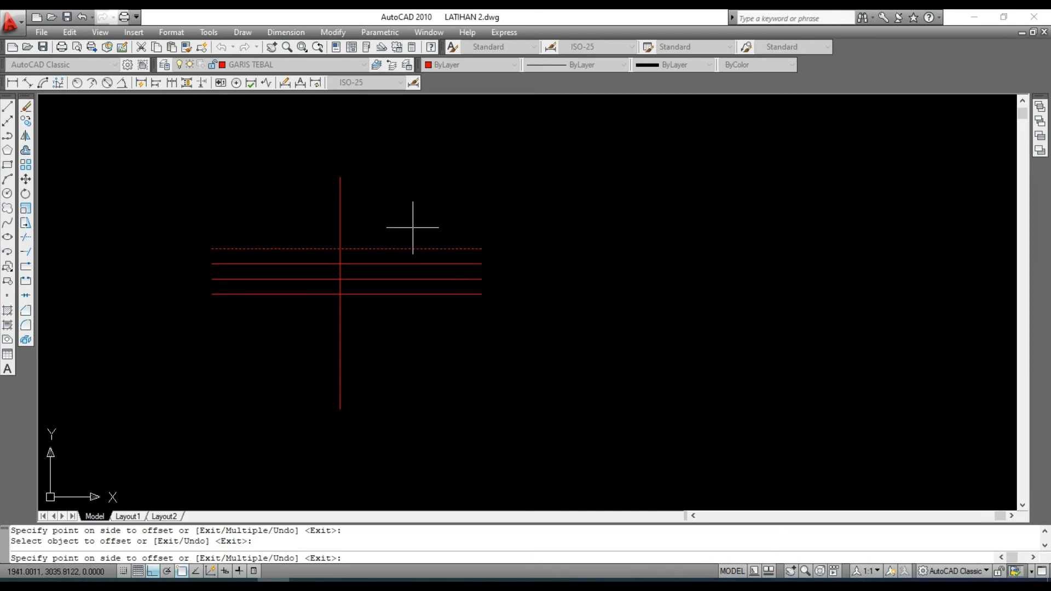
{"action": "left_click", "coordinate": [413, 227]}
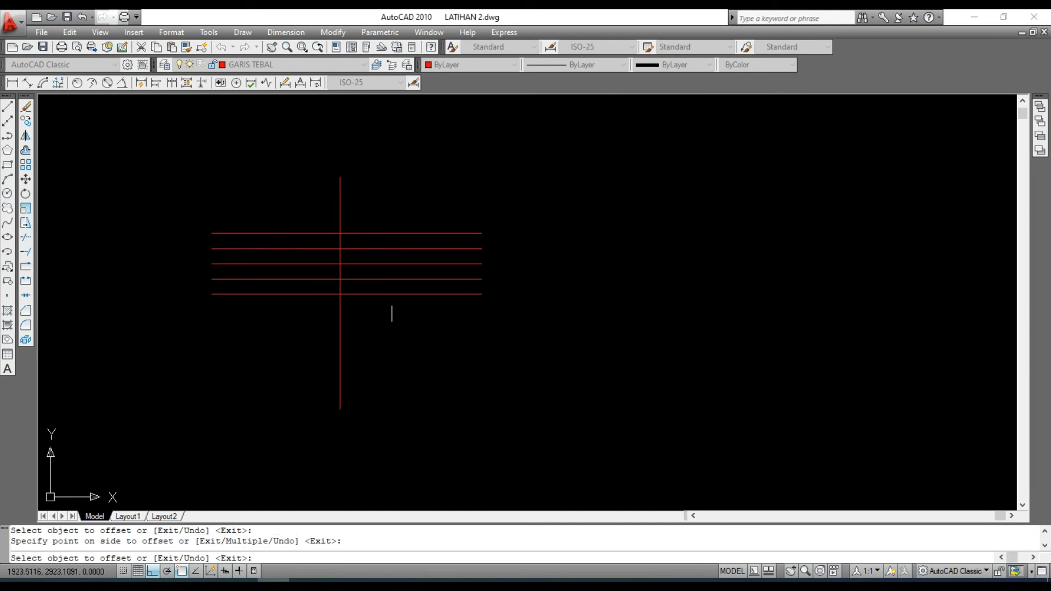
Offset three horizontal lines below the cross's original horizontal line, spaced 20 units apart
{"action": "left_click", "coordinate": [397, 295]}
{"action": "left_click", "coordinate": [396, 316]}
{"action": "left_click", "coordinate": [391, 310]}
{"action": "left_click", "coordinate": [395, 331]}
{"action": "left_click", "coordinate": [395, 325]}
{"action": "left_click", "coordinate": [399, 351]}
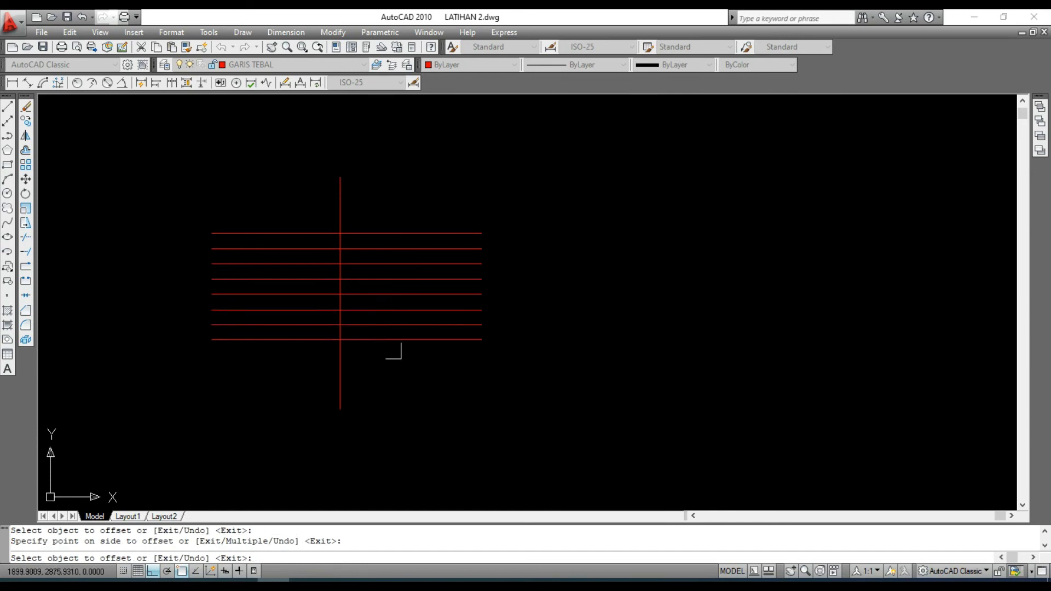
Offset the vertical line to its right at 20-unit spacing to make three parallel copies, and end the Offset command
{"action": "left_click", "coordinate": [340, 185]}
{"action": "left_click", "coordinate": [368, 192]}
{"action": "left_click", "coordinate": [355, 211]}
{"action": "left_click", "coordinate": [386, 207]}
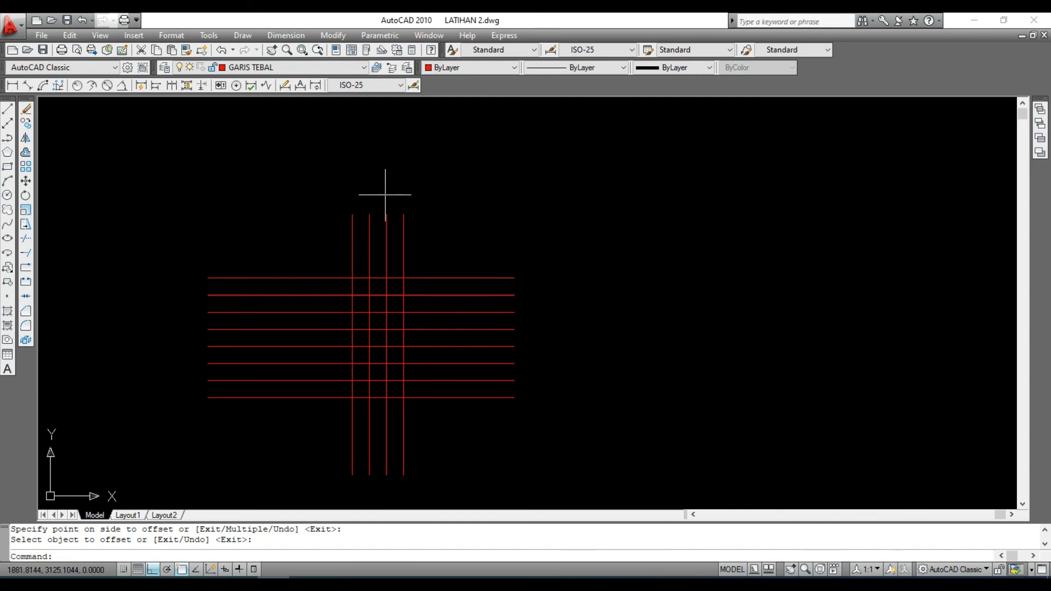
Erase the three vertical offset copies, keeping only the original vertical line
{"action": "left_click", "coordinate": [382, 195]}
{"action": "left_click", "coordinate": [459, 480]}
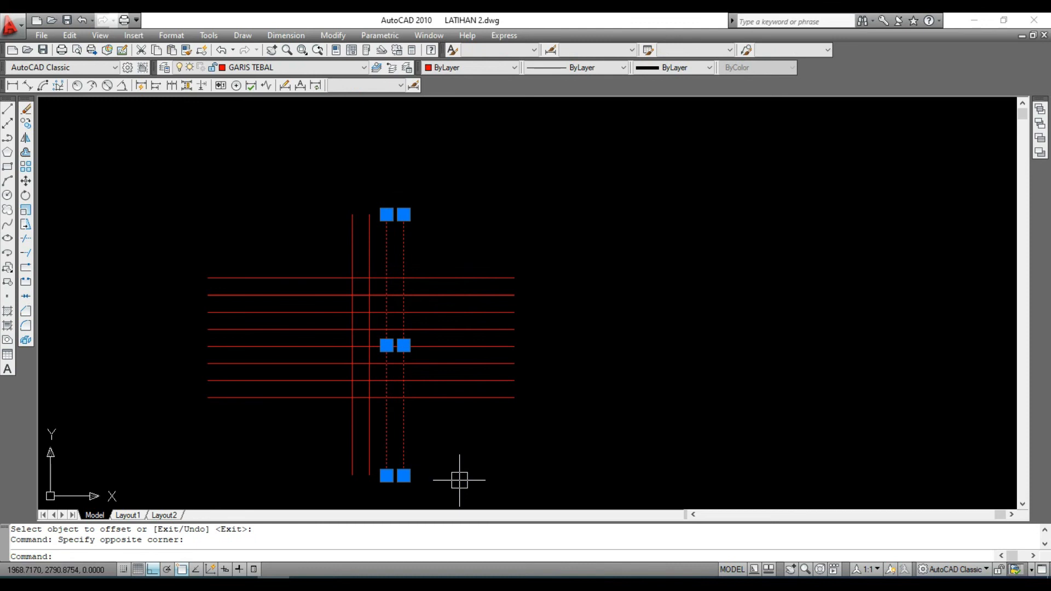
{"action": "key", "text": "Delete"}
{"action": "left_click", "coordinate": [374, 234]}
{"action": "key", "text": "Delete"}
Erase the seven horizontal lines below the uppermost one with a window selection
{"action": "left_click", "coordinate": [178, 288]}
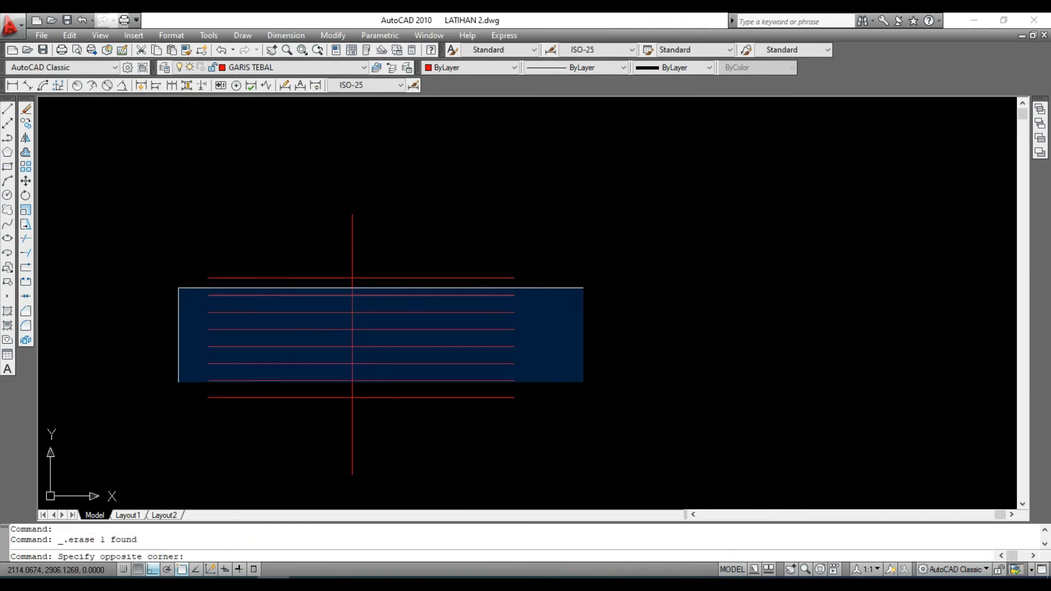
{"action": "left_click", "coordinate": [584, 418]}
{"action": "key", "text": "Delete"}
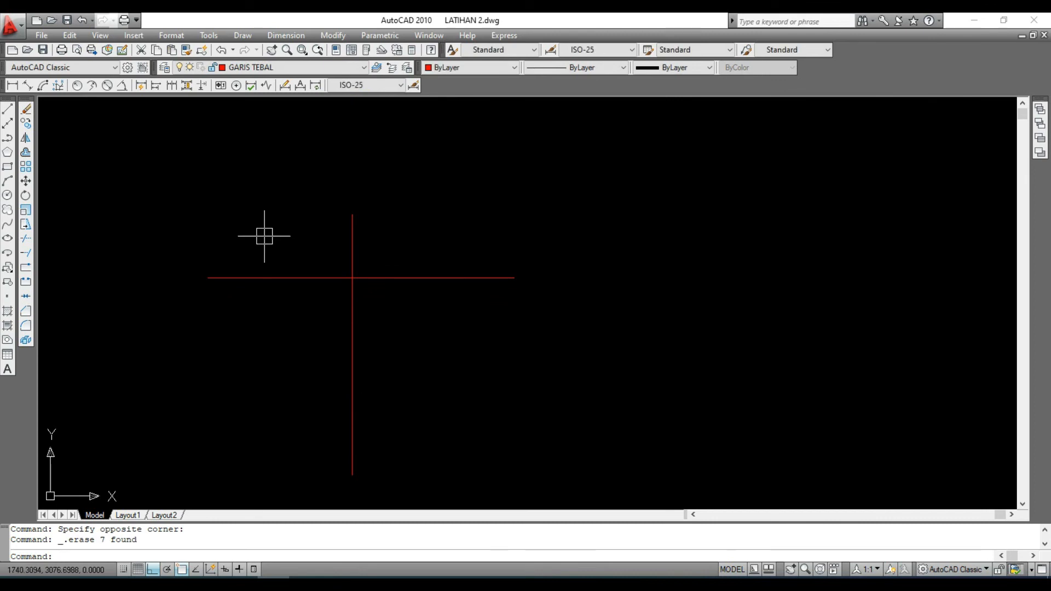
Offset the horizontal line downward three times by 20 units with the Erase source option set to Yes
{"action": "left_click", "coordinate": [30, 156]}
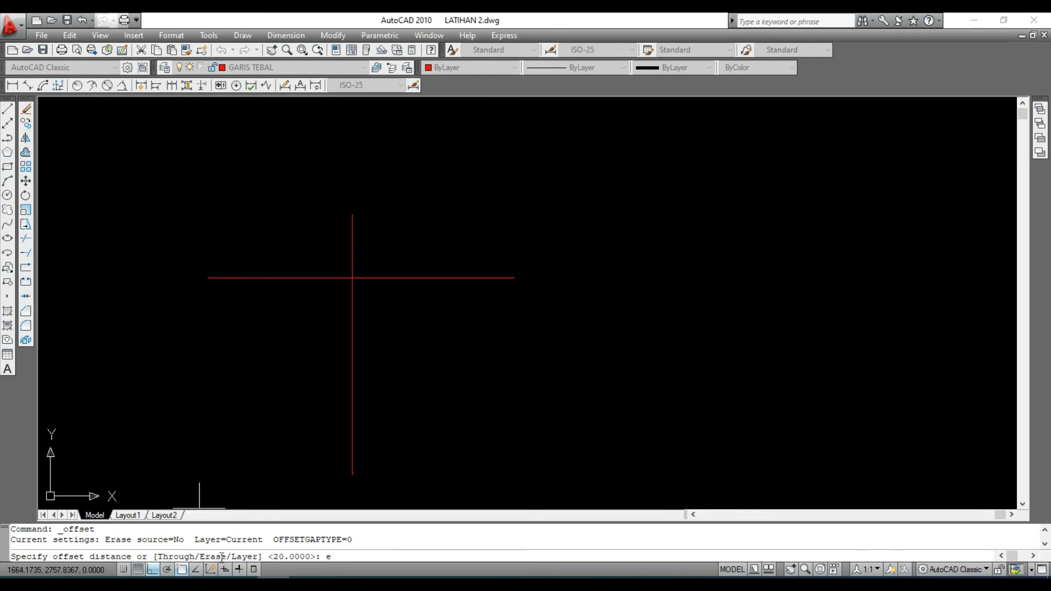
{"action": "type", "text": "e"}
{"action": "key", "text": "Return"}
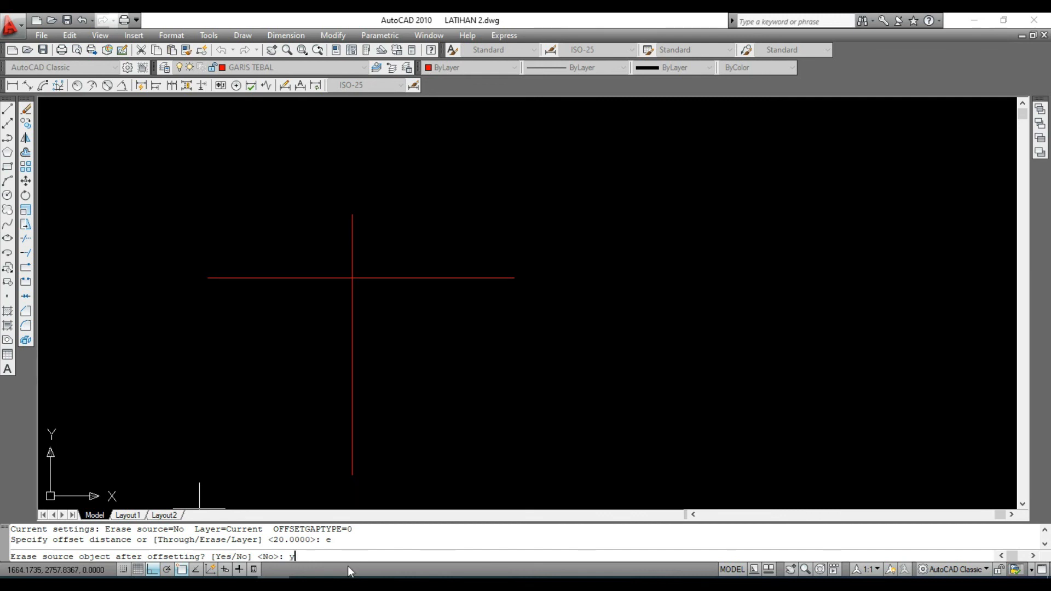
{"action": "key", "text": "Return"}
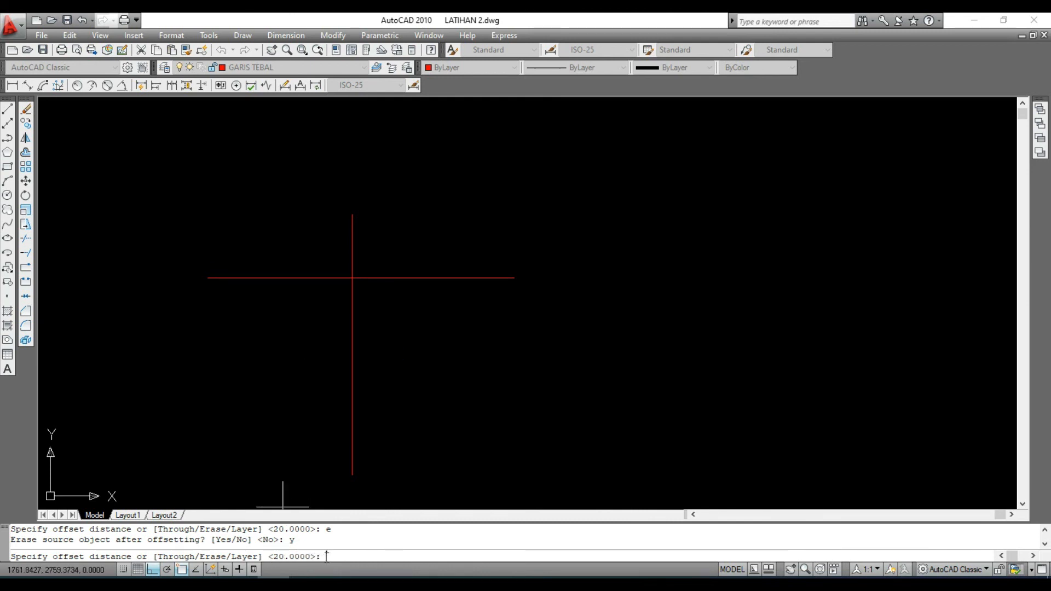
{"action": "key", "text": "Return"}
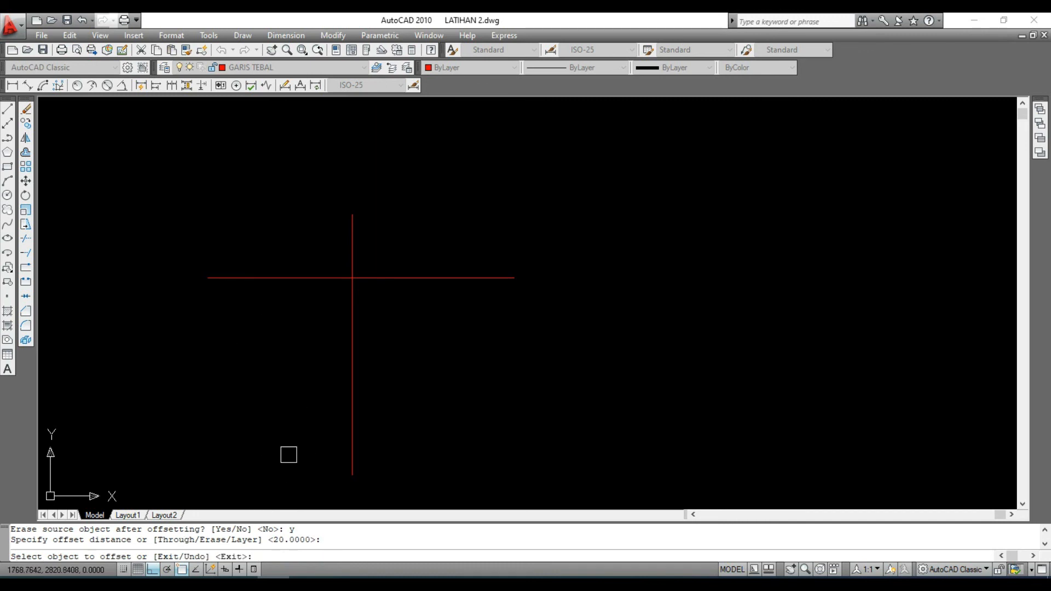
{"action": "left_click", "coordinate": [389, 278]}
{"action": "left_click", "coordinate": [391, 318]}
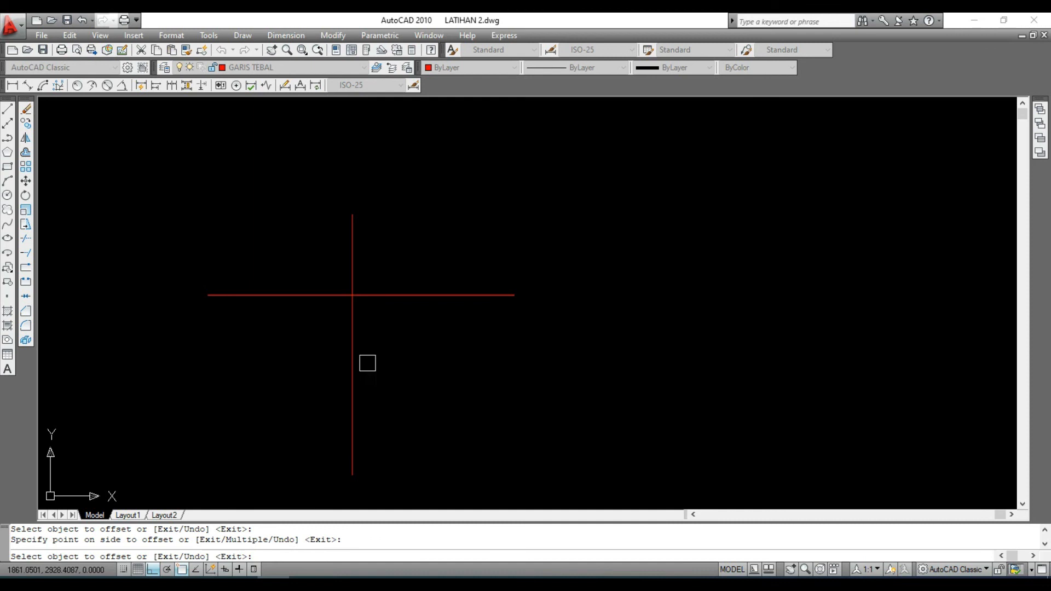
{"action": "left_click", "coordinate": [424, 295]}
{"action": "left_click", "coordinate": [425, 340]}
{"action": "left_click", "coordinate": [403, 314]}
{"action": "left_click", "coordinate": [404, 341]}
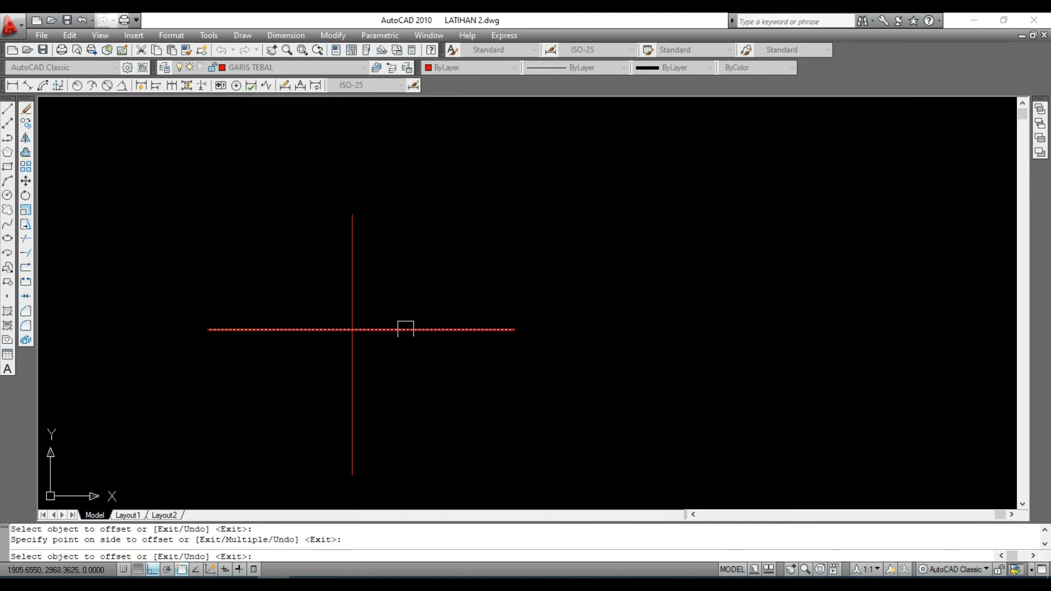
Offset the vertical line to the right three times by 20 units, erasing each source line, and end the command
{"action": "left_click", "coordinate": [352, 249]}
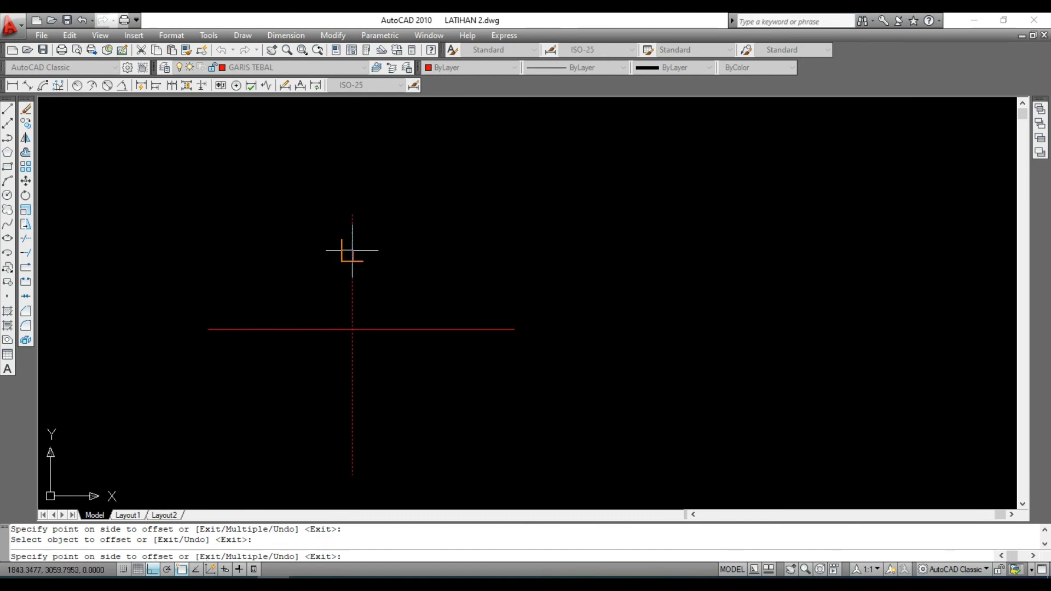
{"action": "left_click", "coordinate": [382, 250]}
{"action": "left_click", "coordinate": [369, 249]}
{"action": "left_click", "coordinate": [401, 251]}
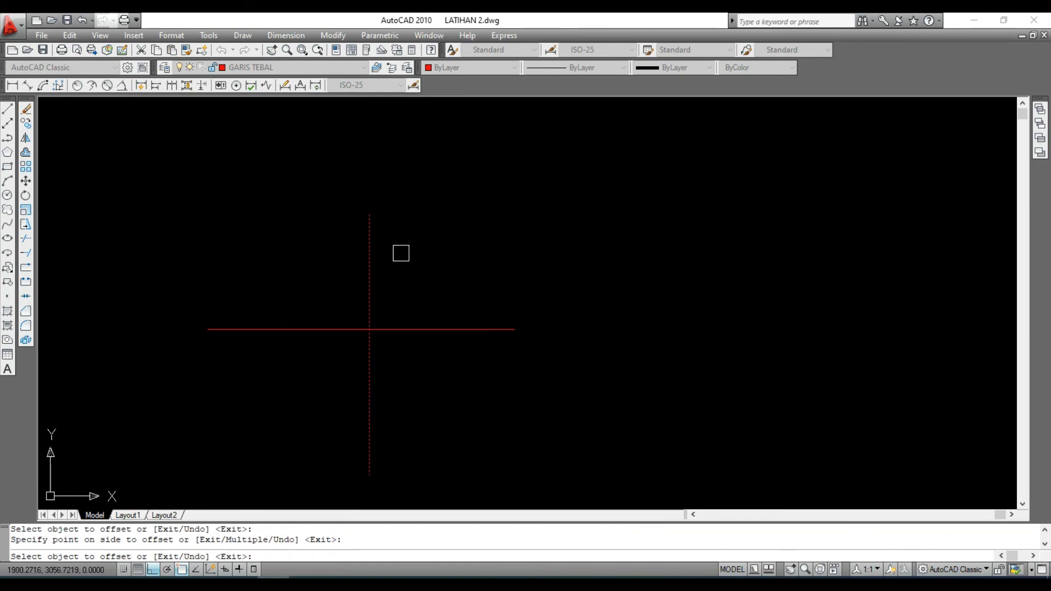
{"action": "left_click", "coordinate": [387, 253]}
{"action": "left_click", "coordinate": [425, 263]}
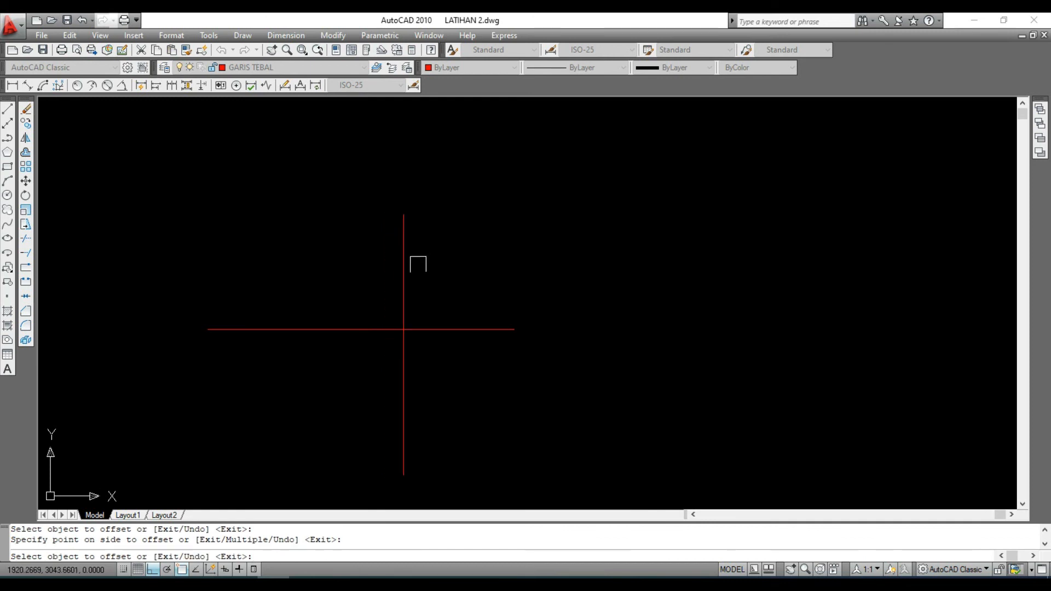
{"action": "right_click", "coordinate": [310, 250]}
{"action": "left_click", "coordinate": [342, 259]}
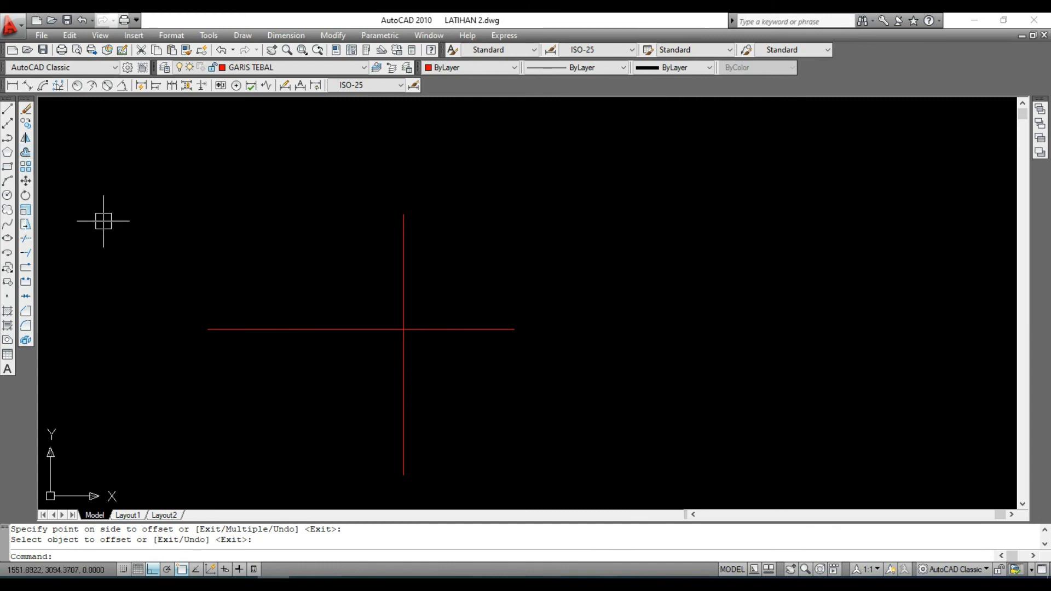
Offset the vertical line to the left three times by 25 units with Erase source set to Yes
{"action": "left_click", "coordinate": [27, 153]}
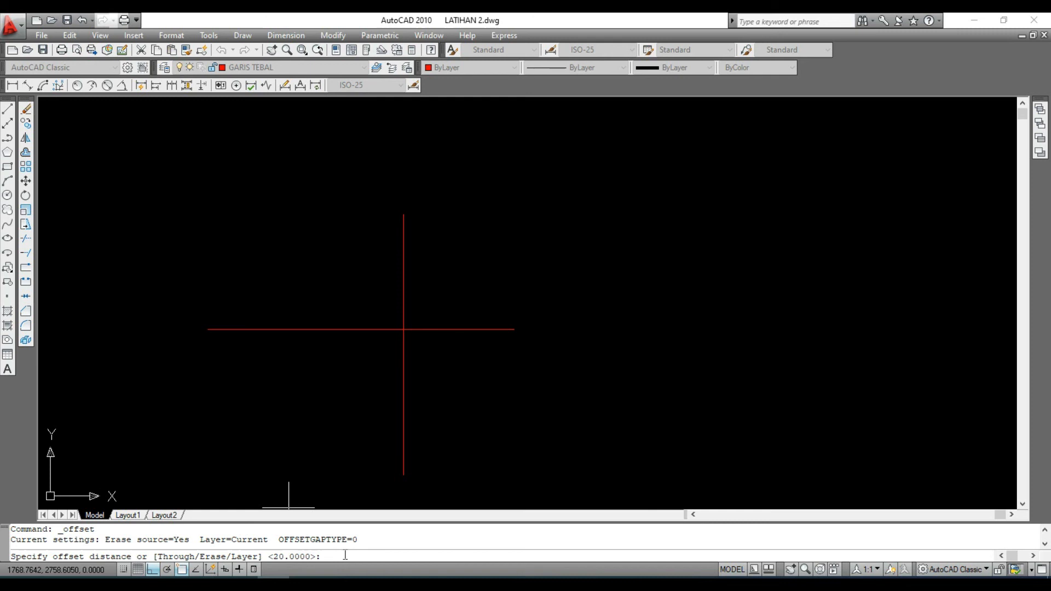
{"action": "key", "text": "Return"}
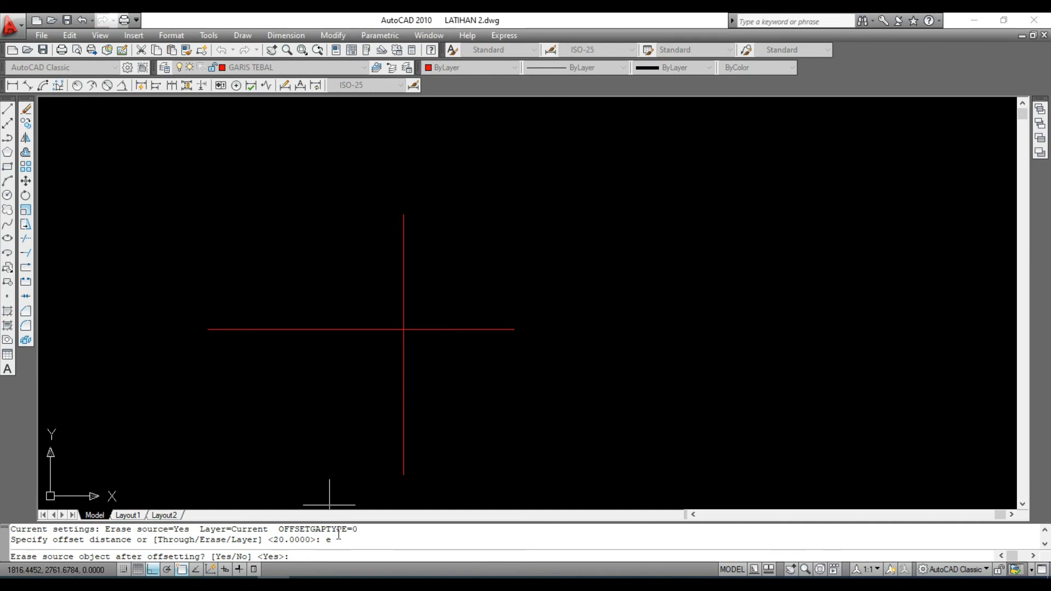
{"action": "key", "text": "Return"}
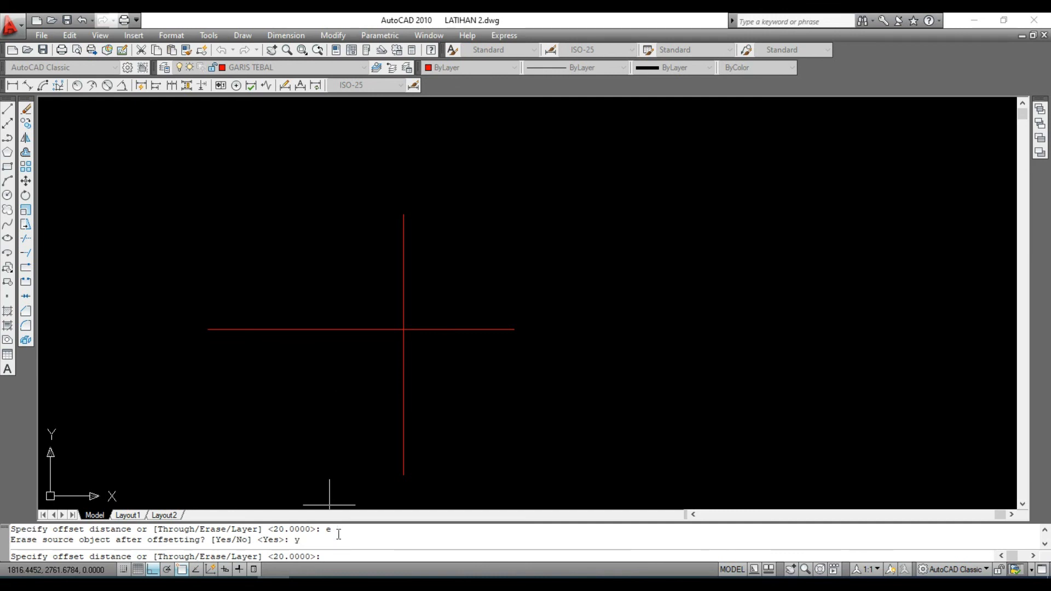
{"action": "key", "text": "Return"}
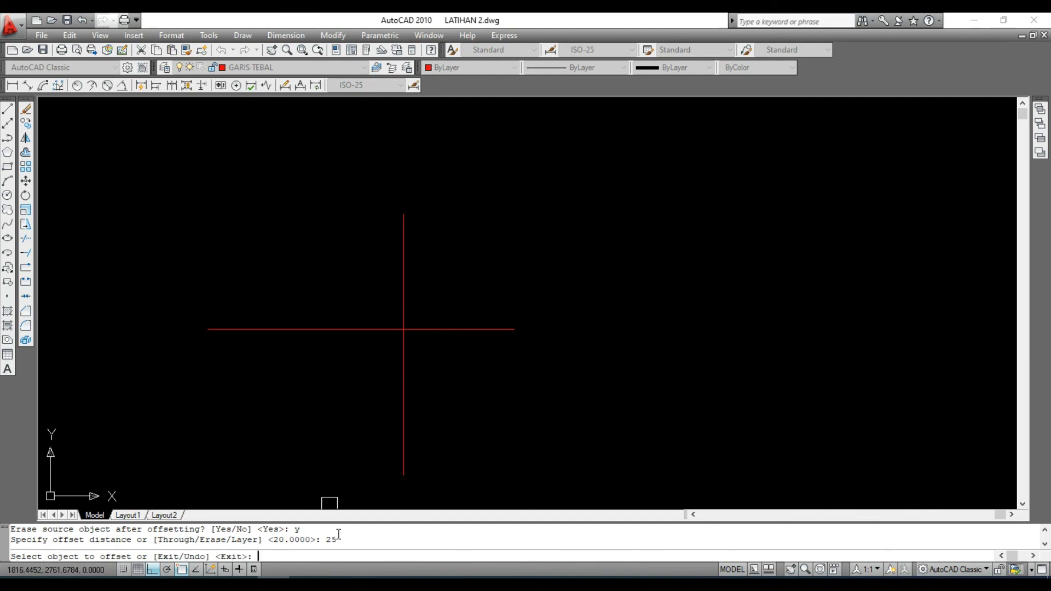
{"action": "left_click", "coordinate": [403, 227]}
{"action": "left_click", "coordinate": [372, 235]}
{"action": "left_click", "coordinate": [382, 236]}
{"action": "left_click", "coordinate": [362, 237]}
{"action": "left_click", "coordinate": [360, 241]}
{"action": "left_click", "coordinate": [329, 249]}
Offset the horizontal line 25 units upward with its source erased, and end the Offset command
{"action": "left_click", "coordinate": [417, 329]}
{"action": "left_click", "coordinate": [416, 305]}
{"action": "key", "text": "Return"}
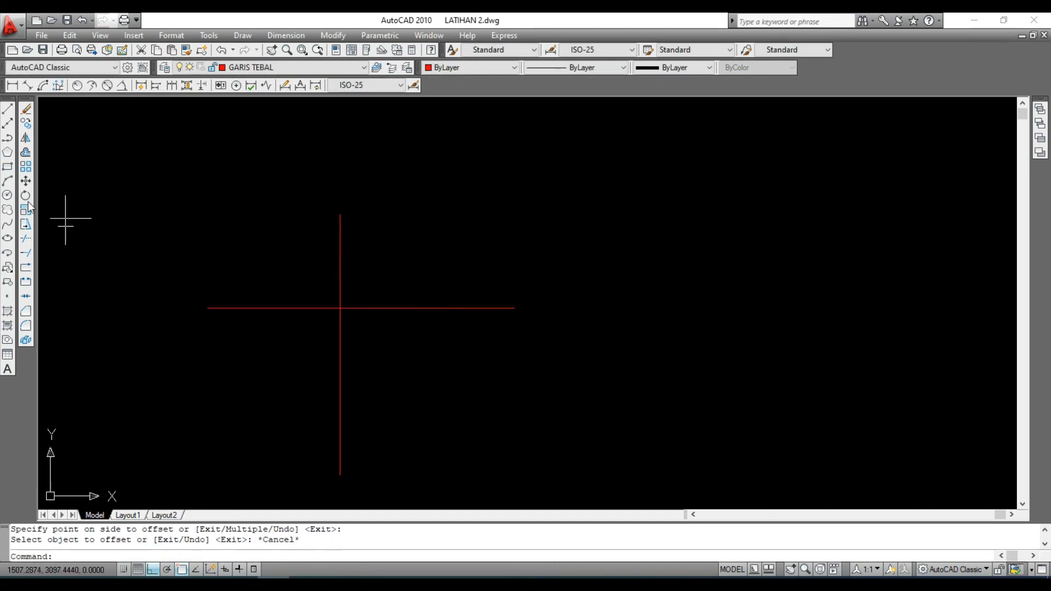
Offset the horizontal line 25 units downward with the Erase source option set to No
{"action": "left_click", "coordinate": [26, 153]}
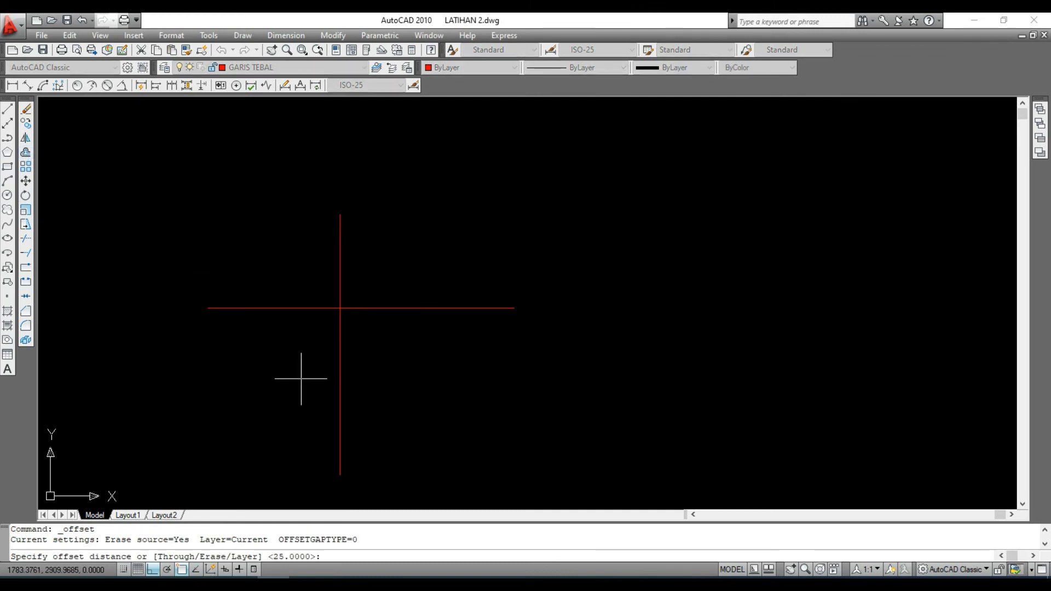
{"action": "type", "text": "e"}
{"action": "key", "text": "Return"}
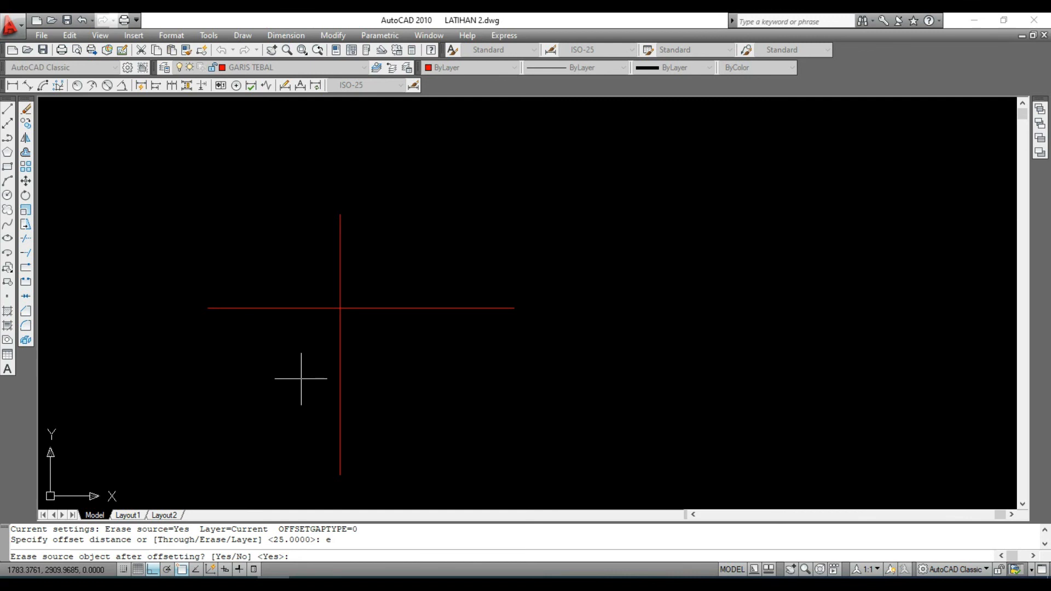
{"action": "type", "text": "n"}
{"action": "key", "text": "Return"}
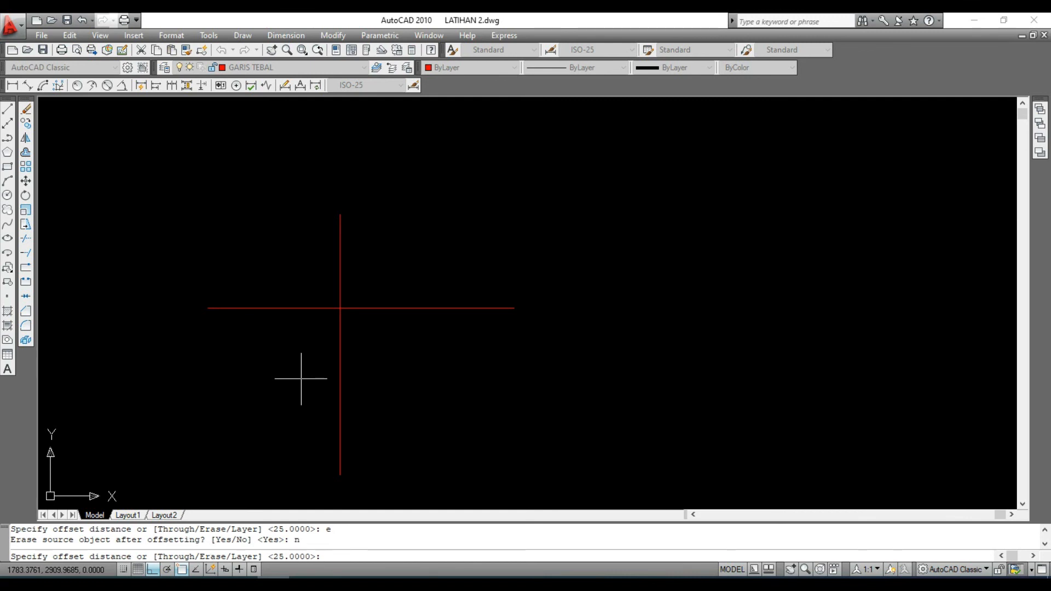
{"action": "type", "text": "25"}
{"action": "key", "text": "Return"}
{"action": "left_click", "coordinate": [363, 308]}
{"action": "left_click", "coordinate": [371, 328]}
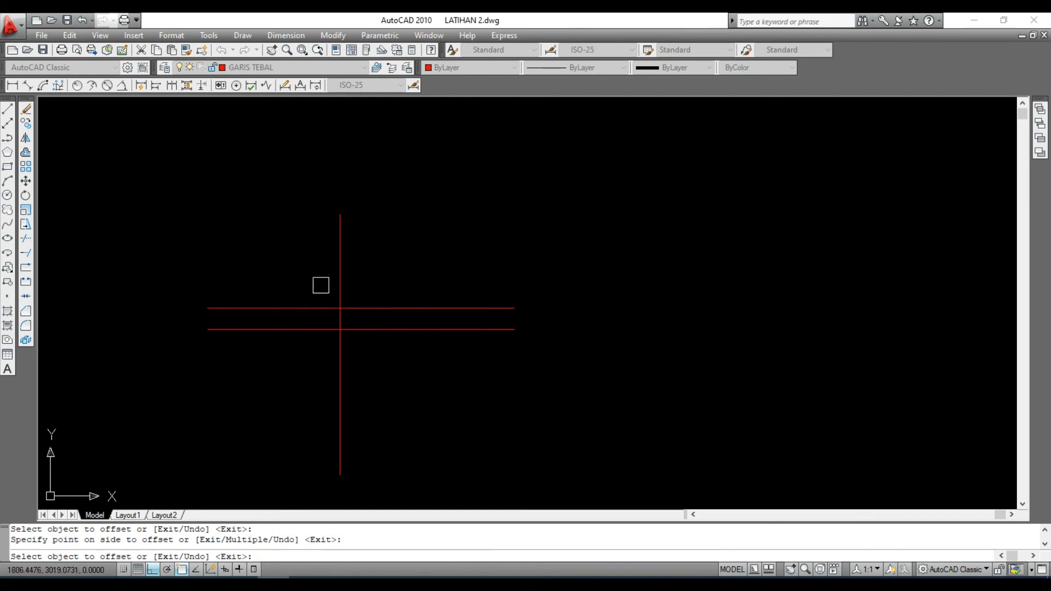
Offset three more horizontal lines downward at 25-unit spacing, each from the lowest line, and end the command
{"action": "left_click", "coordinate": [361, 330]}
{"action": "left_click", "coordinate": [368, 350]}
{"action": "left_click", "coordinate": [369, 350]}
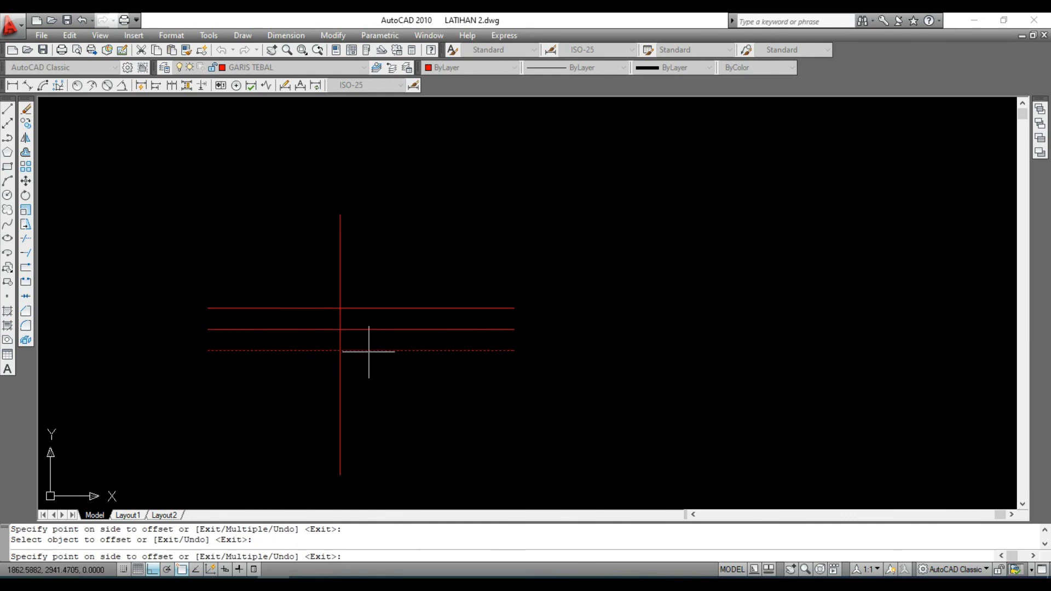
{"action": "left_click", "coordinate": [368, 375]}
{"action": "left_click", "coordinate": [371, 389]}
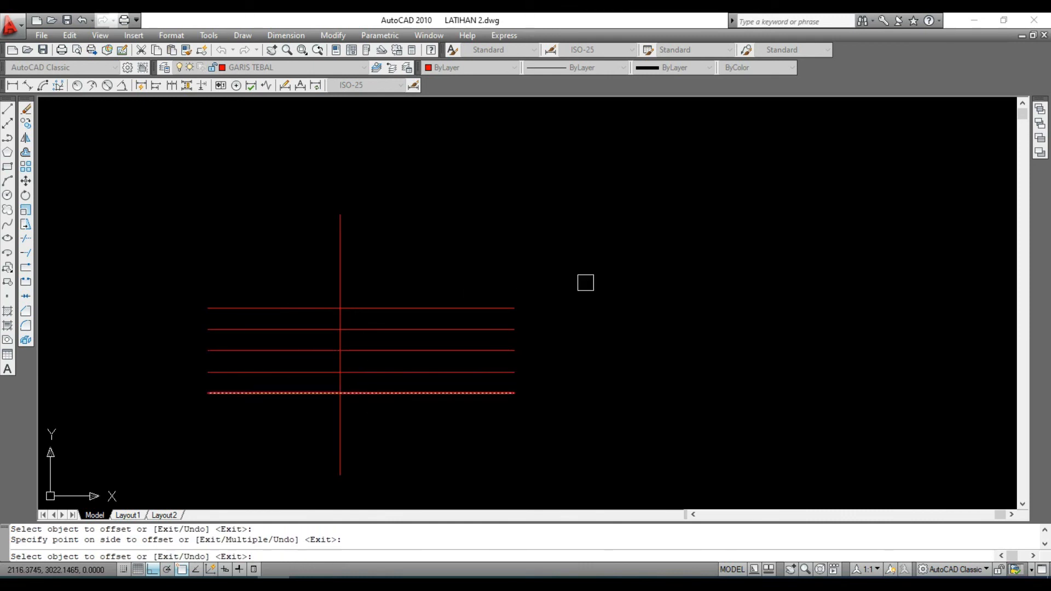
{"action": "right_click", "coordinate": [582, 263]}
{"action": "left_click", "coordinate": [607, 272]}
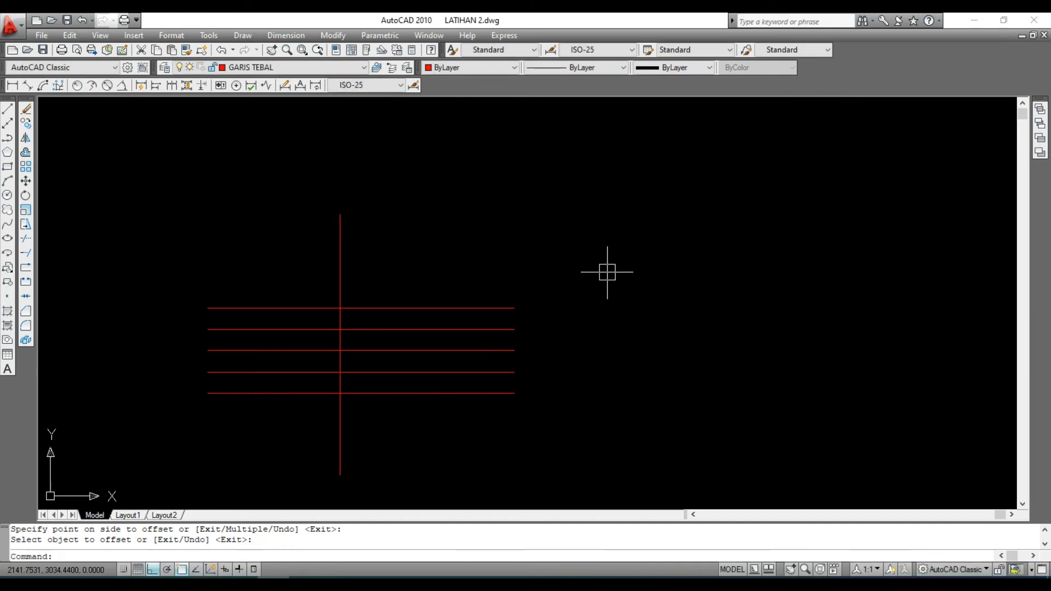